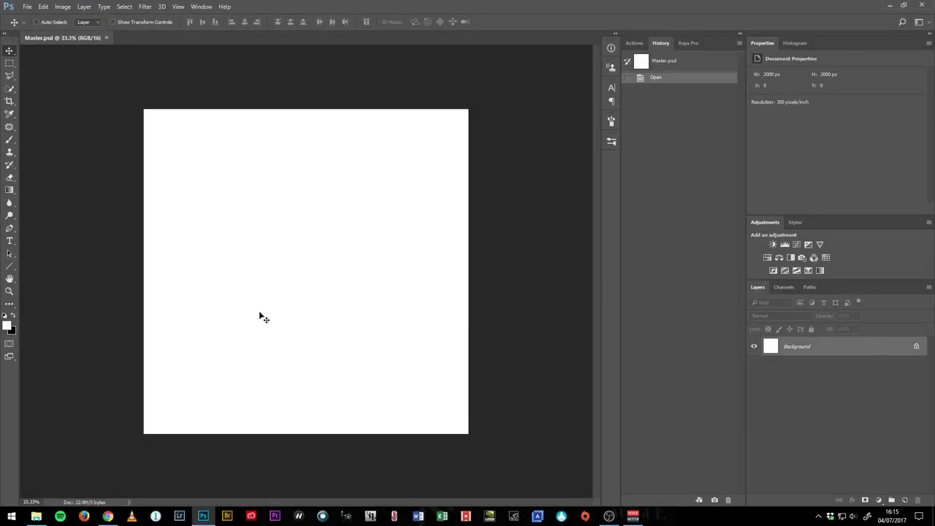
Draw a #ff0000 red square shape layer, Rectangle 1, about 669 × 669 px near the canvas centre.
left_click(11, 267)
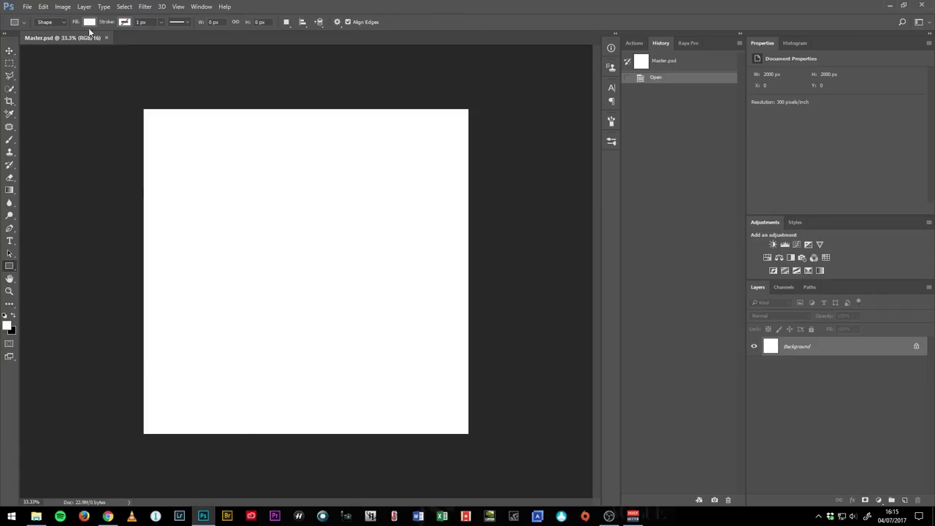
left_click(90, 24)
left_click(135, 41)
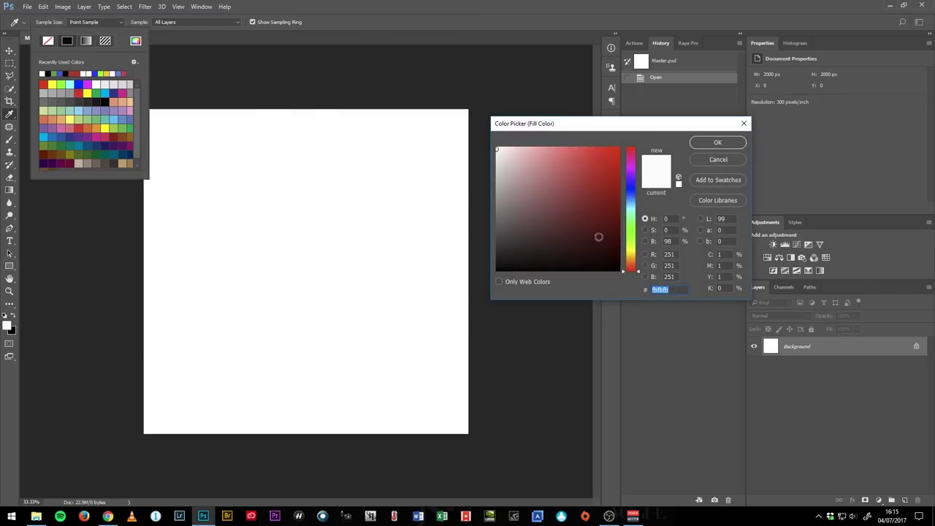
type("ff0000")
left_click(718, 144)
left_click_drag(238, 217, 348, 325)
left_click(801, 388)
left_click(808, 354)
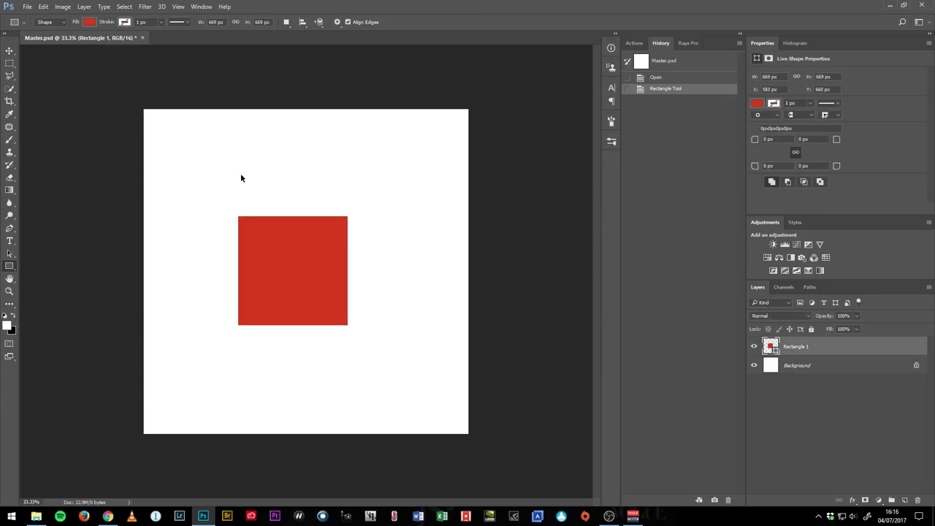
Create a 2000×2000 px document and draw a blue-violet circle, Ellipse 1, about 942 px, moved toward centre.
key("ctrl+n")
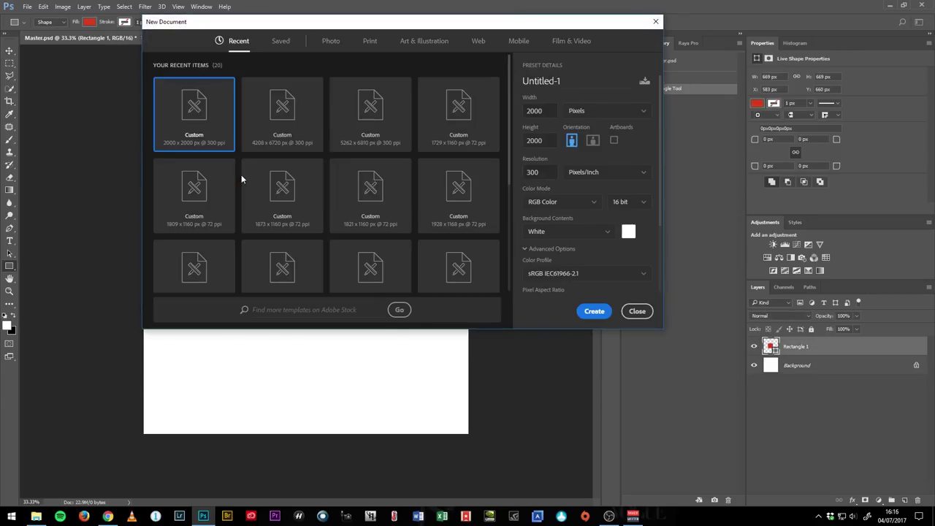
key("Return")
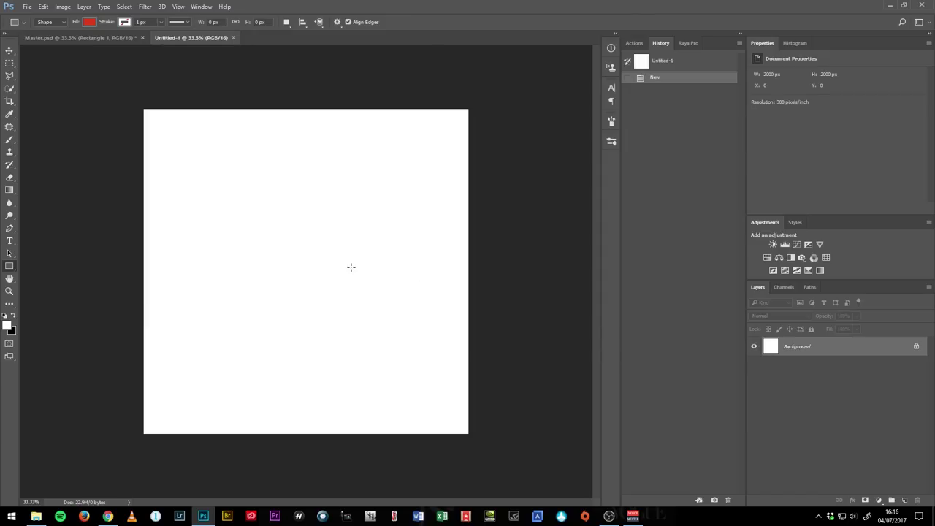
key("shift+u")
key("shift+u")
left_click(89, 22)
left_click(136, 41)
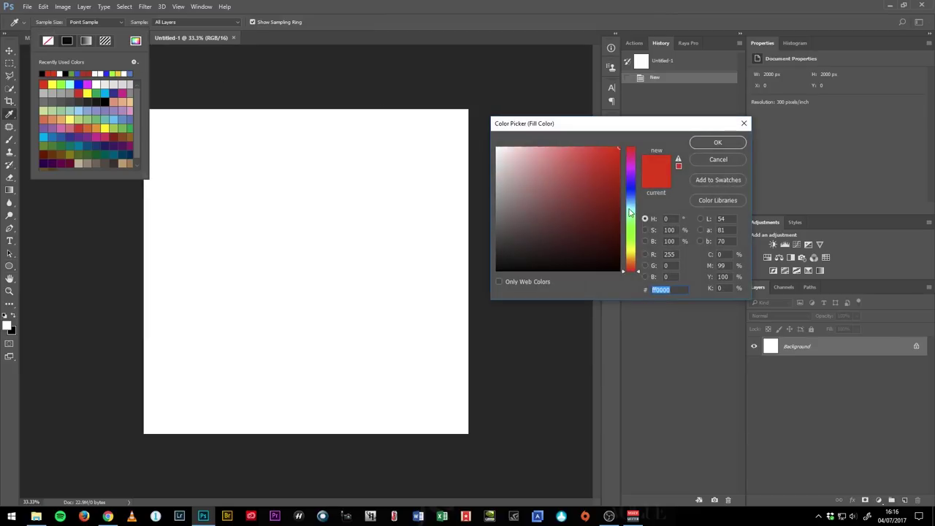
left_click(632, 184)
left_click(715, 142)
left_click_drag(257, 191, 412, 345)
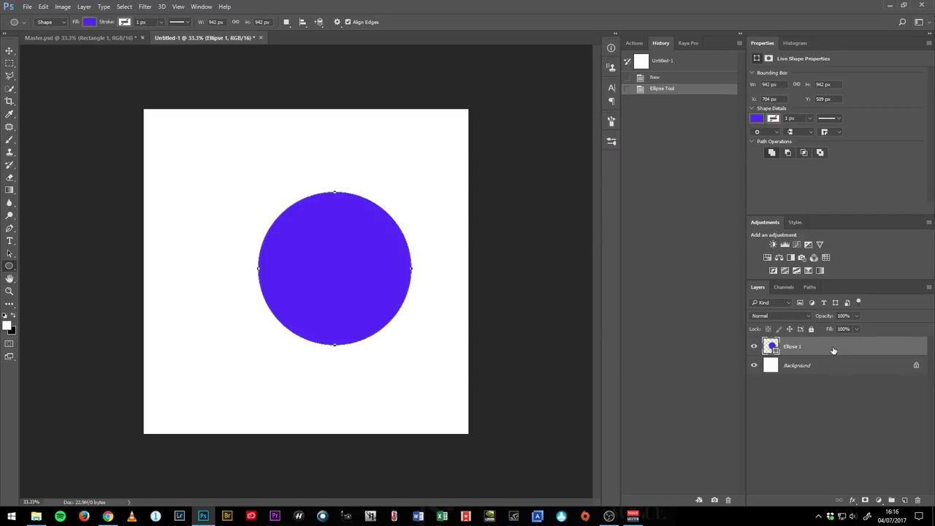
key("v")
left_click_drag(345, 259, 320, 251)
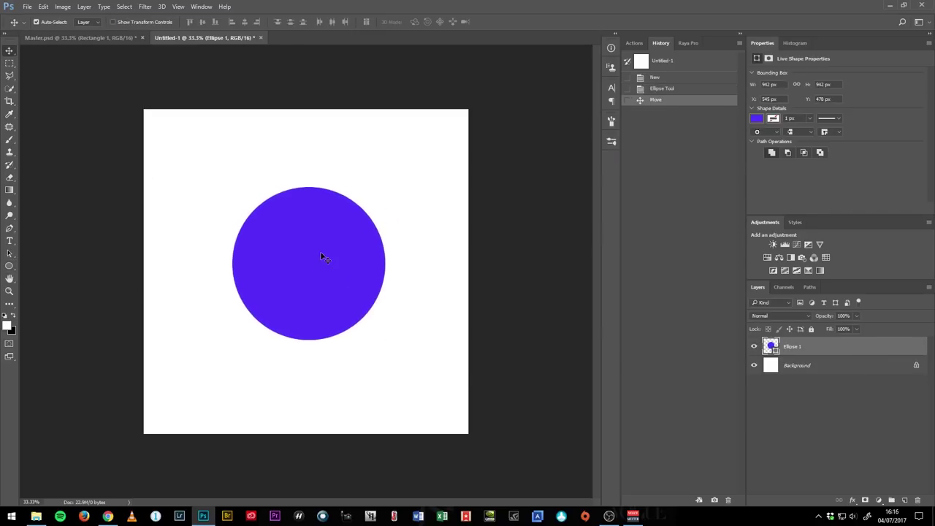
Create a new blank document, Untitled-2, and set a light cyan shape fill.
key("ctrl+n")
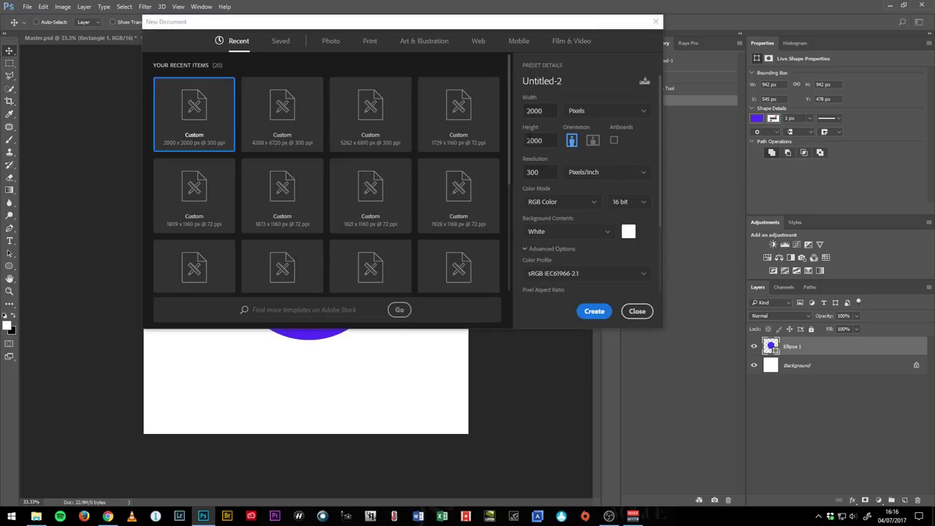
left_click(588, 312)
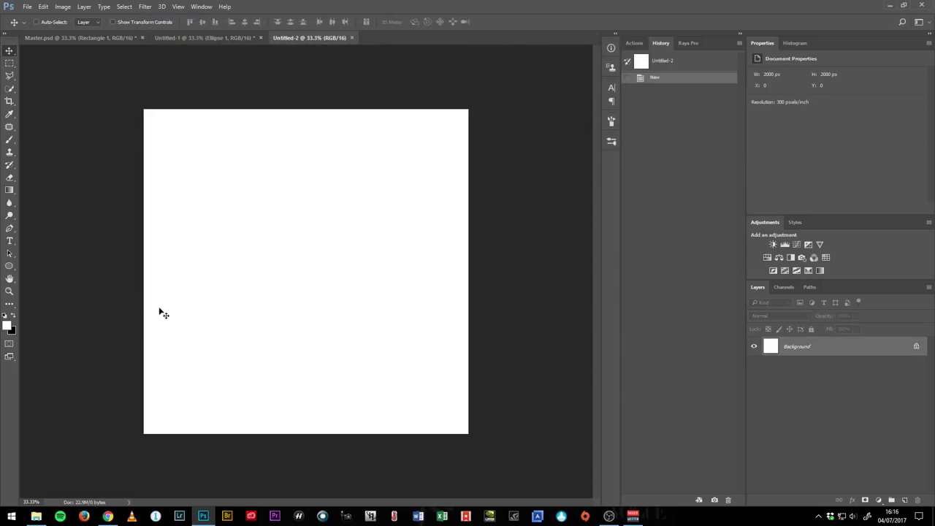
key("u")
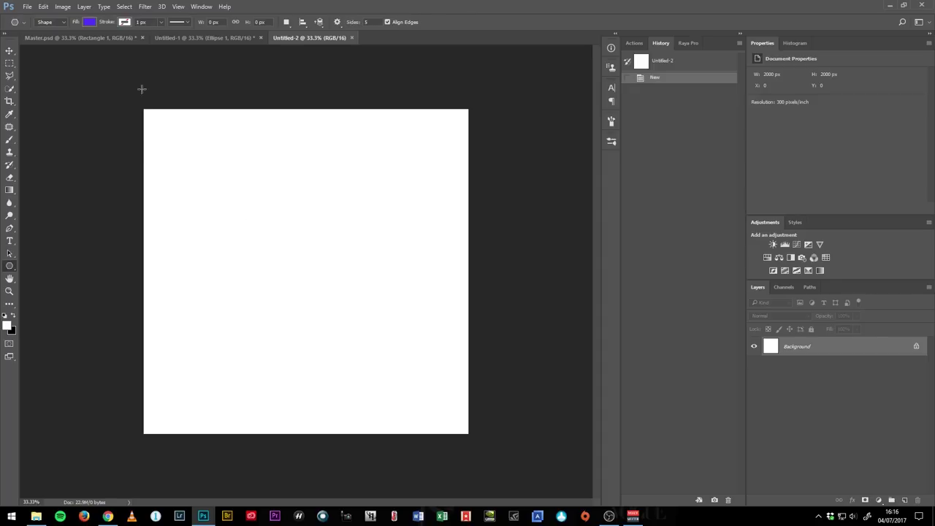
left_click(90, 22)
left_click(135, 40)
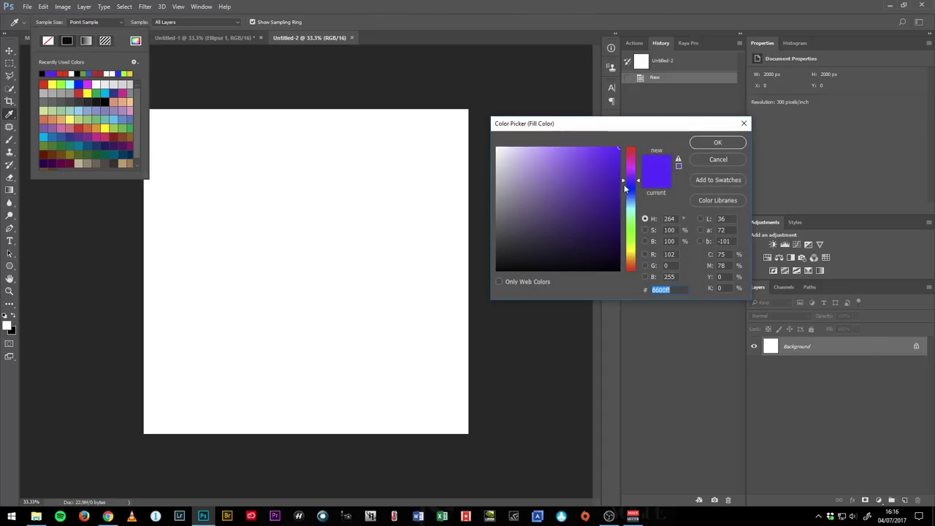
left_click_drag(633, 188, 632, 212)
left_click_drag(592, 174, 599, 154)
left_click(718, 142)
Draw a turquoise pentagon, Polygon 1, shift it down and right, then return to Untitled-1.
left_click_drag(263, 234, 332, 288)
key("Return")
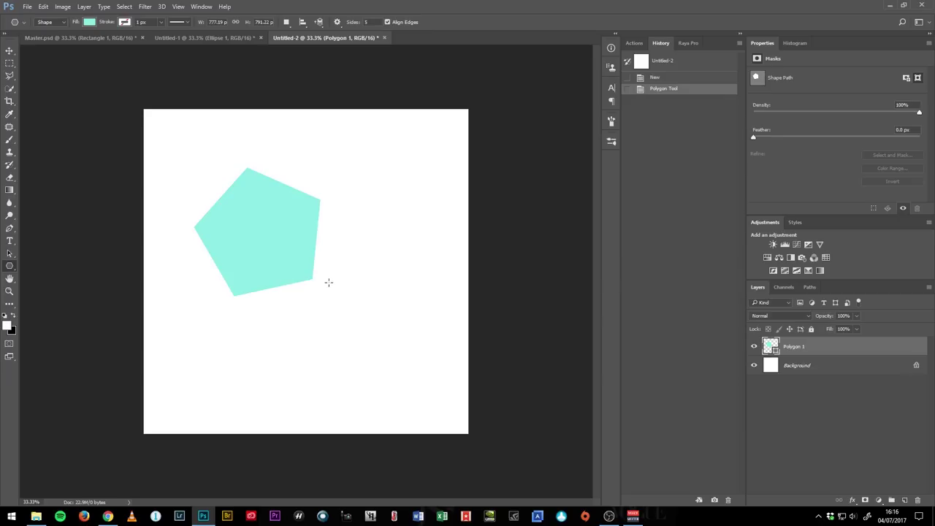
key("v")
left_click_drag(271, 212, 314, 235)
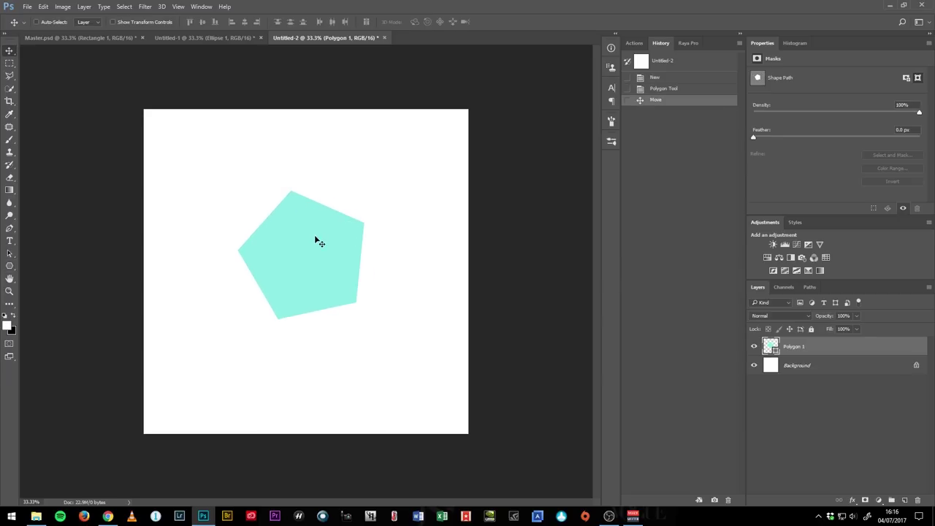
left_click(209, 38)
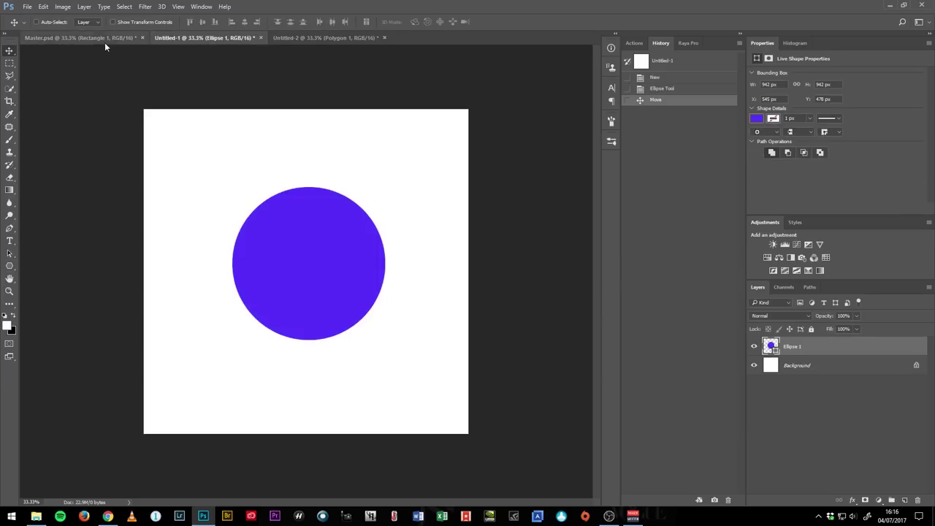
Save the circle document as Untitled-1.psd in the Video shapes folder, keeping Maximize Compatibility.
left_click(105, 39)
left_click(231, 38)
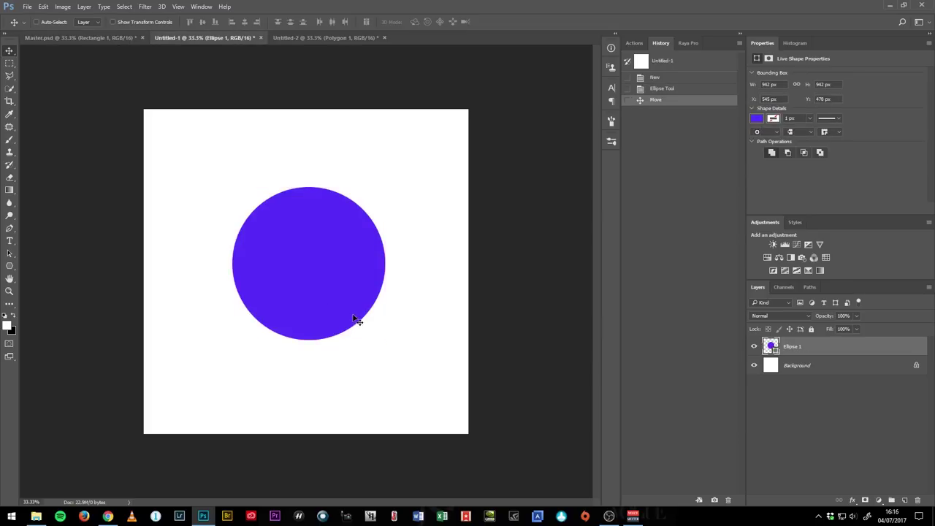
key("ctrl+s")
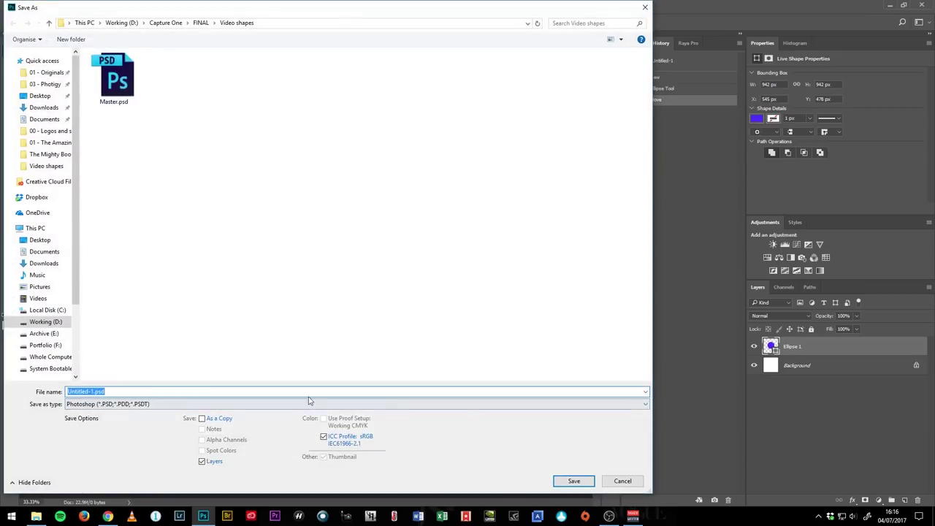
left_click(574, 480)
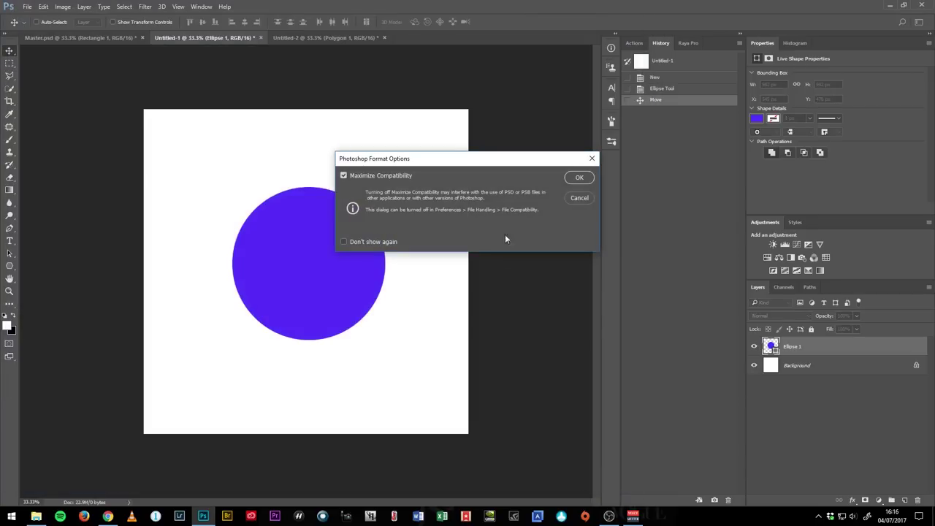
left_click(579, 178)
Save the pentagon document as Untitled-2.psd in Video shapes, then go back to Master.psd.
key("ctrl+Tab")
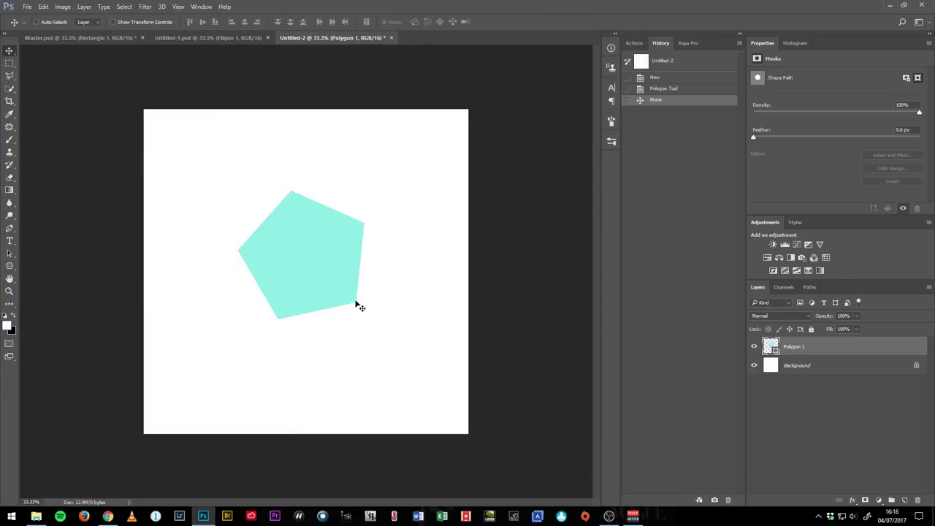
key("ctrl+shift+s")
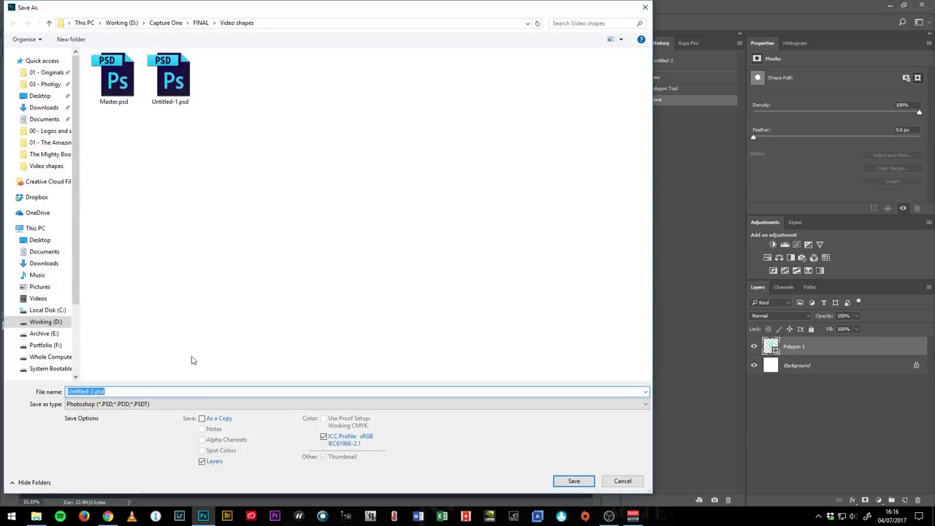
left_click(577, 481)
left_click(579, 179)
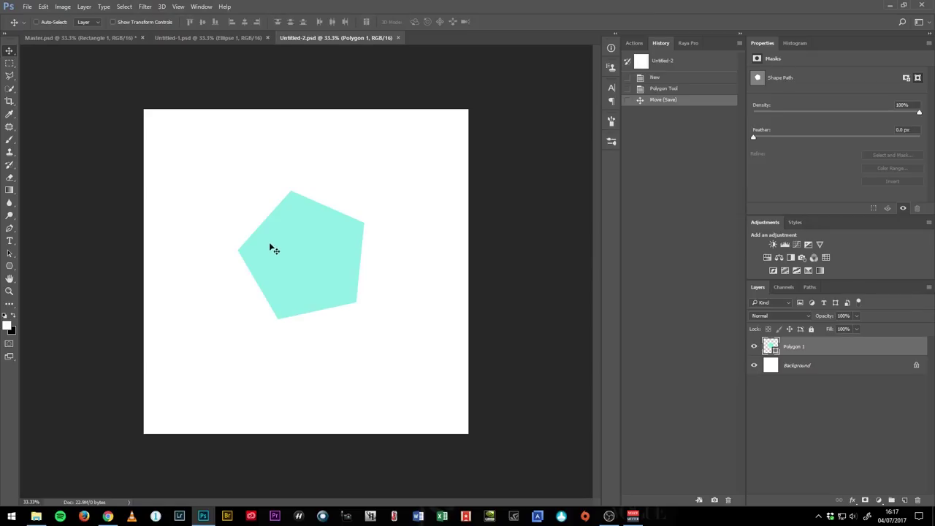
left_click(236, 38)
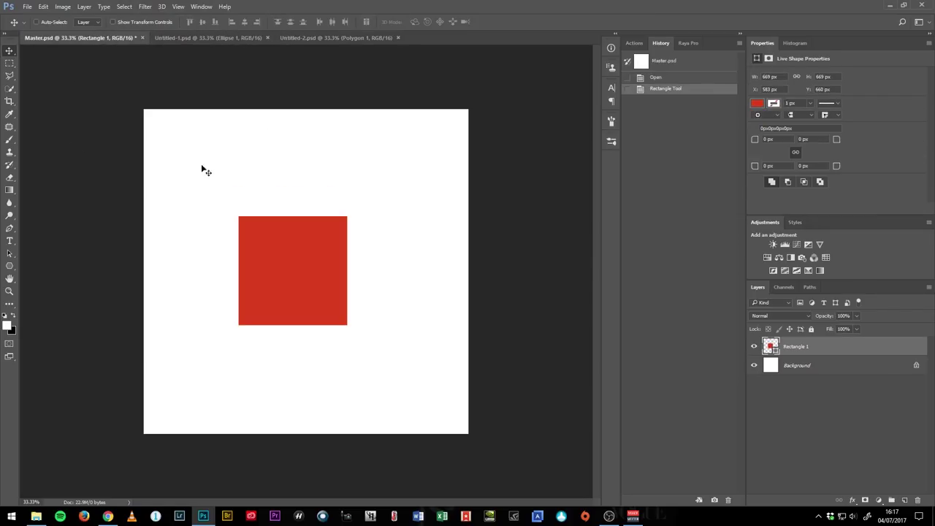
Place Untitled-1.psd into Master.psd as a linked smart object.
left_click(27, 7)
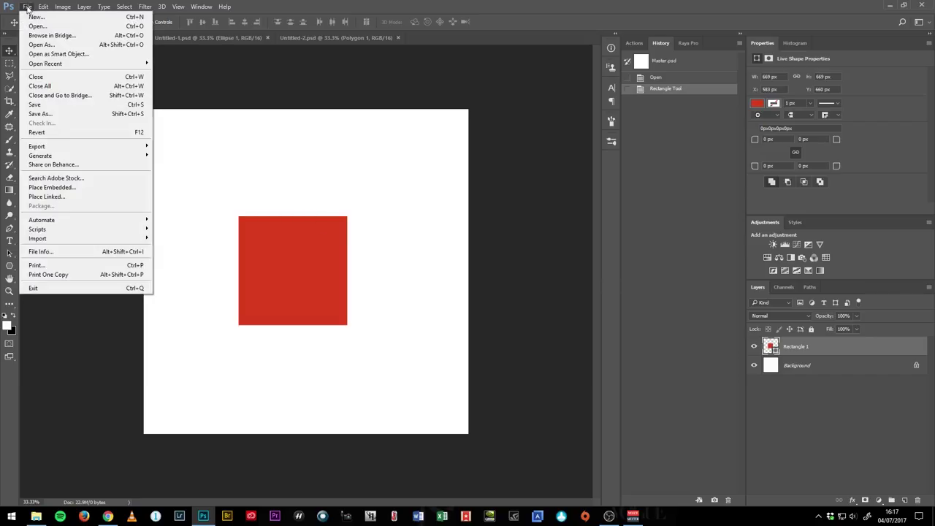
left_click(76, 197)
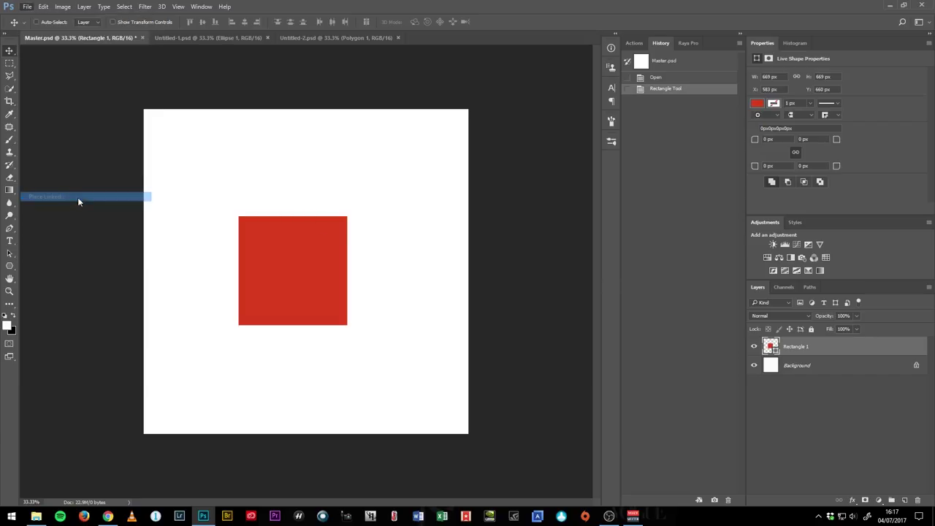
left_click(170, 82)
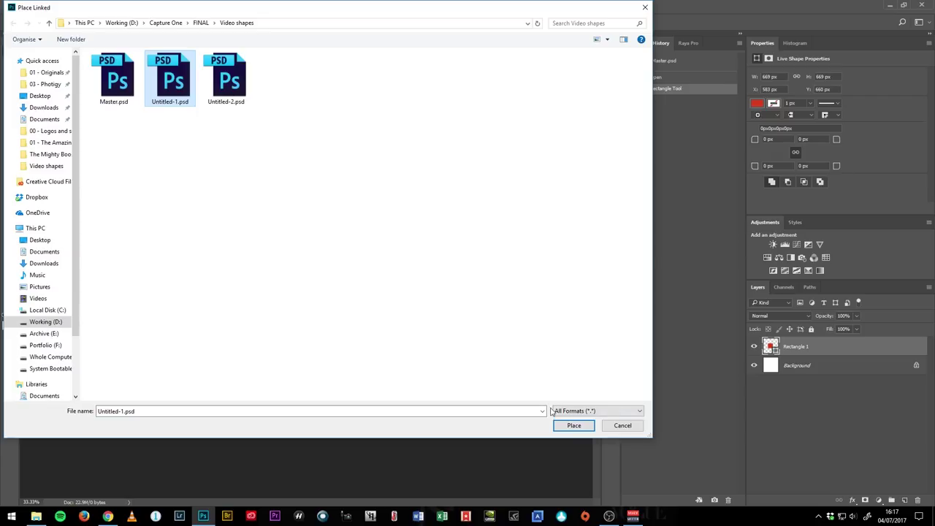
left_click(574, 426)
key("Return")
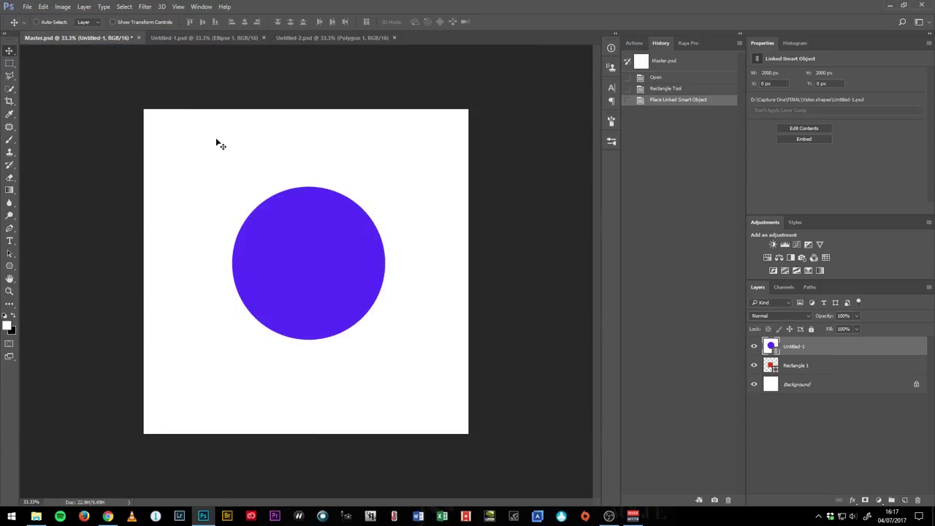
Place Untitled-2.psd as a linked smart object, keeping it at its original 100% size.
left_click(27, 7)
left_click(65, 197)
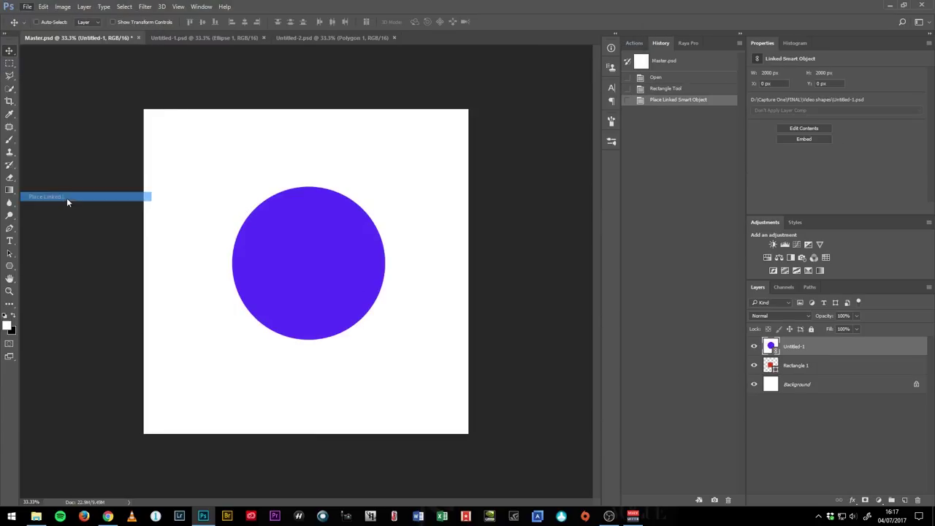
left_click(219, 79)
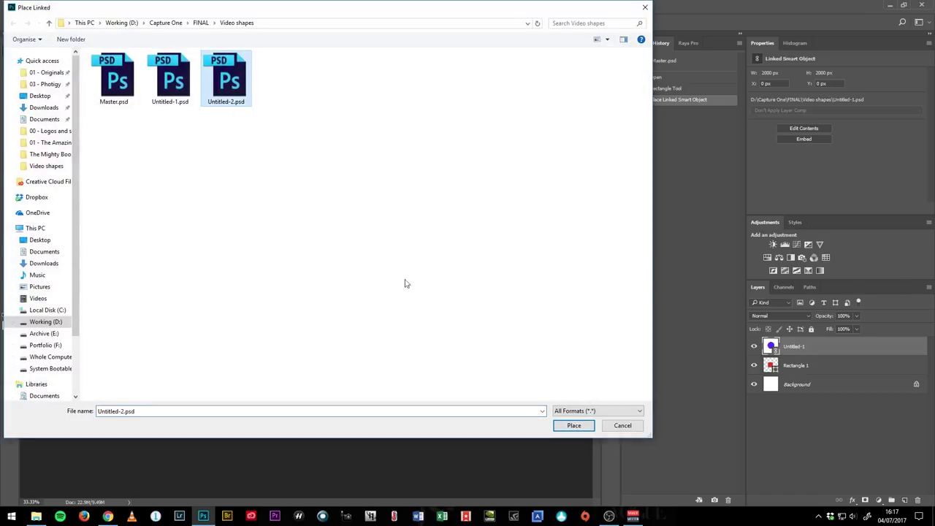
left_click(575, 426)
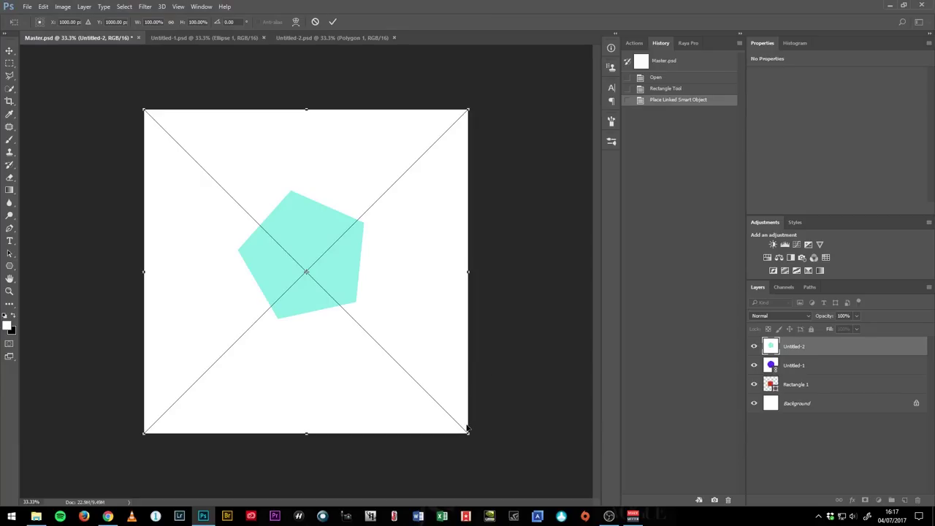
left_click_drag(466, 432, 498, 450)
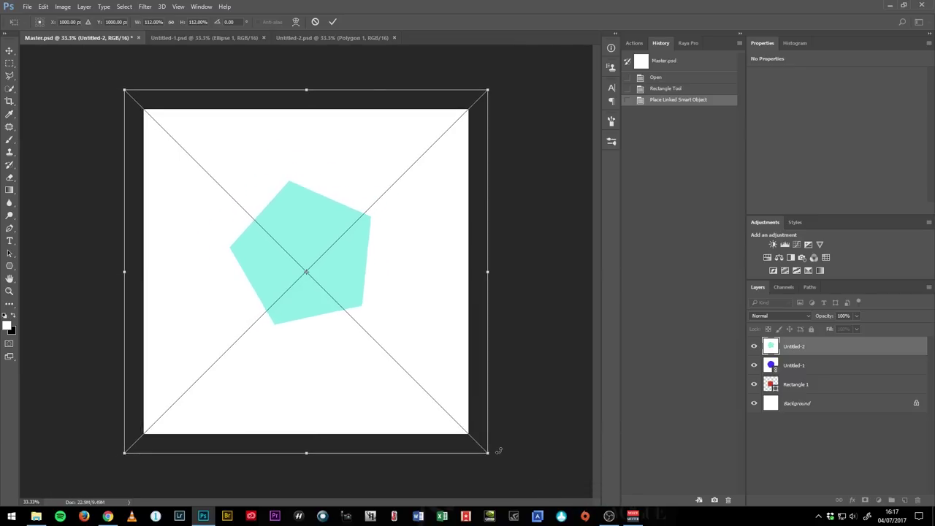
key("ctrl+z")
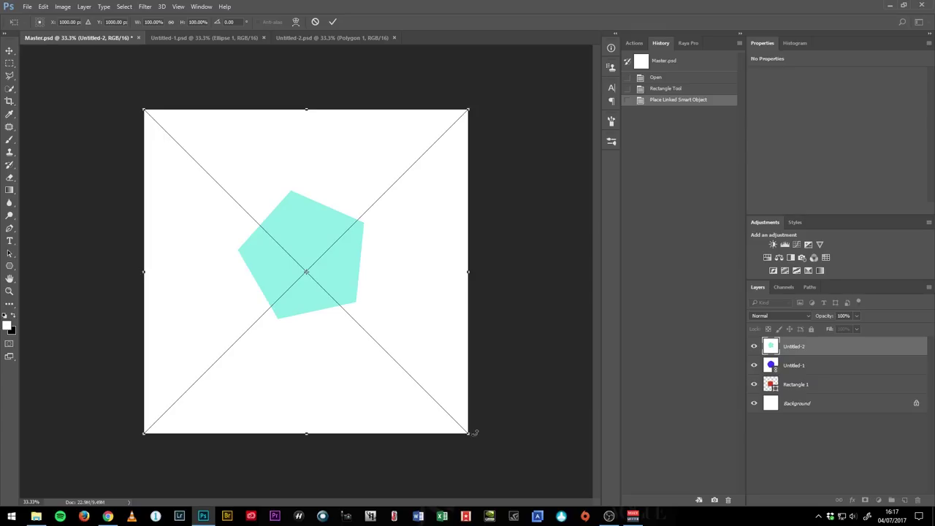
left_click_drag(467, 434, 529, 488)
key("ctrl+z")
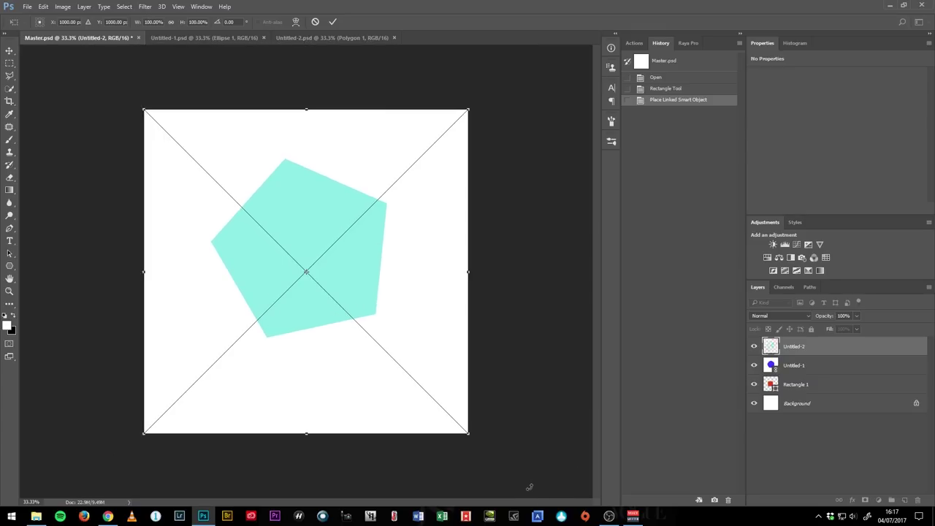
key("Return")
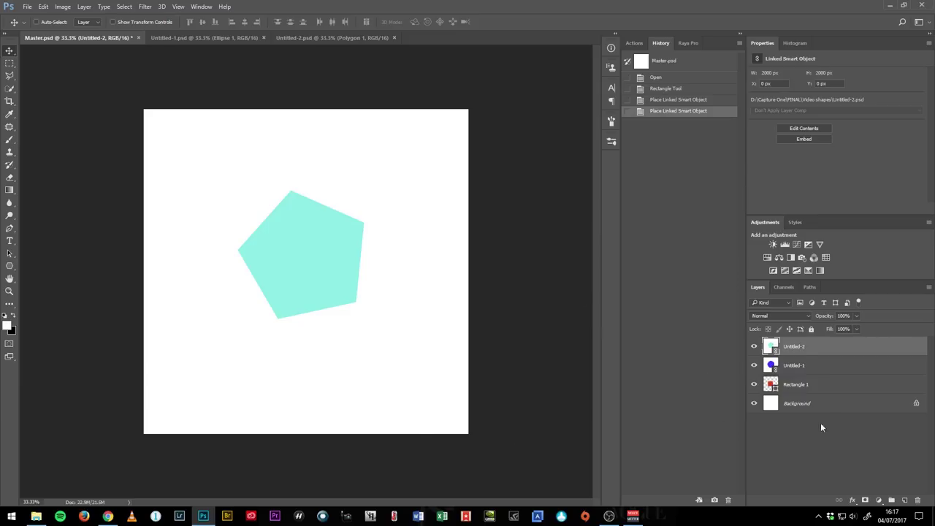
Open the linked Untitled-1 and Untitled-2 smart objects from Master.psd for editing.
left_click(777, 365)
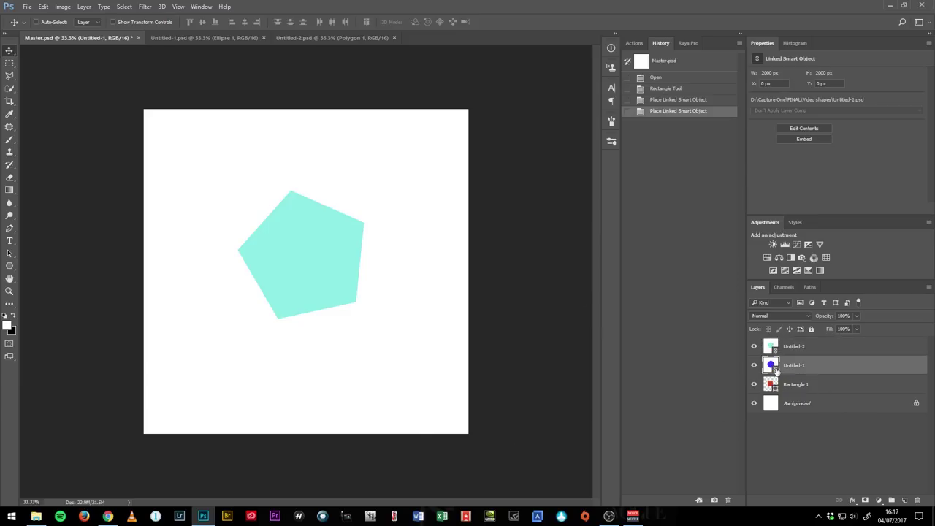
left_click(813, 353)
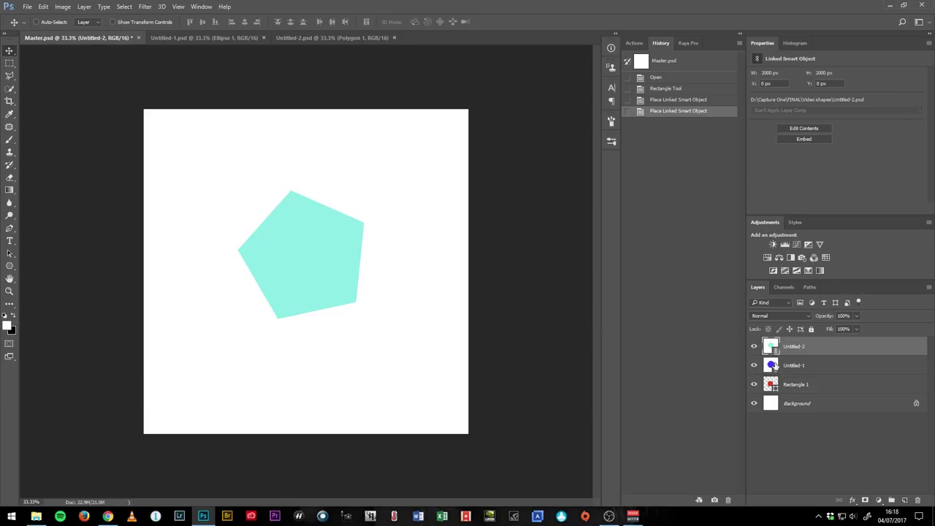
left_click(776, 369)
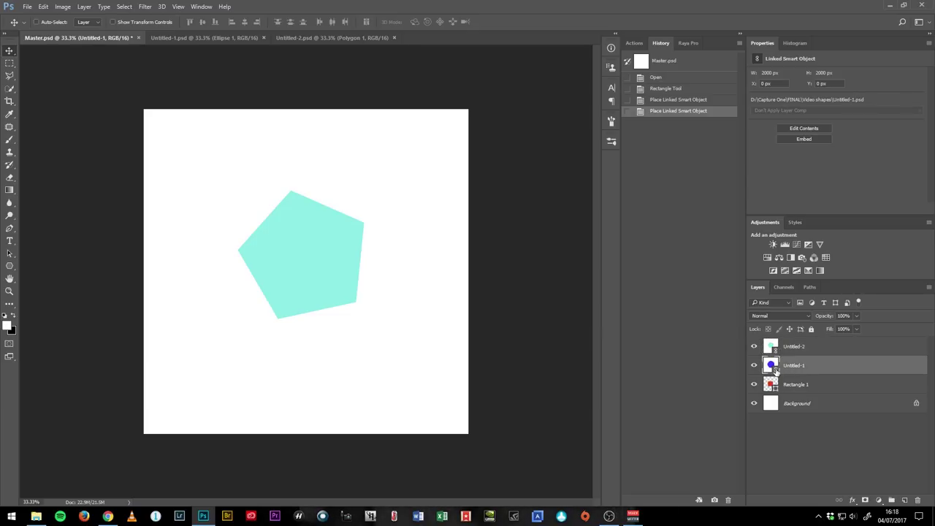
double_click(776, 369)
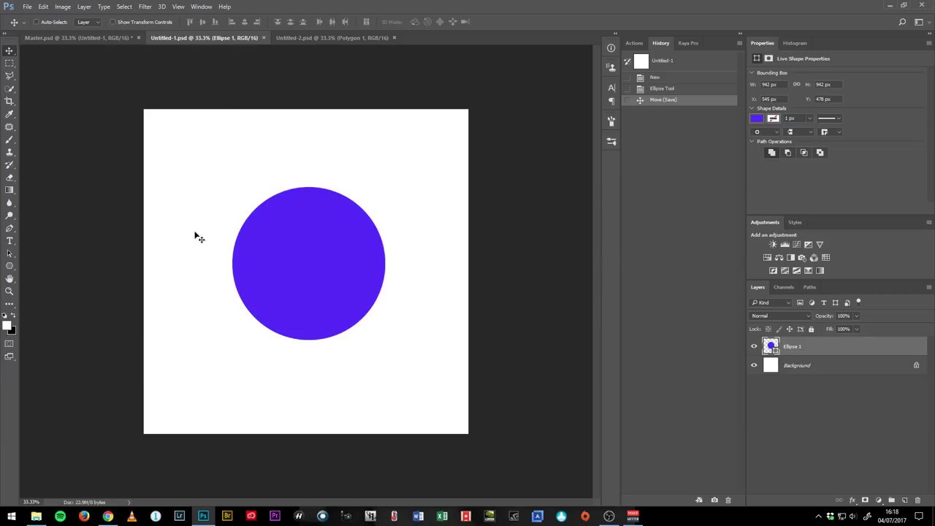
left_click(80, 37)
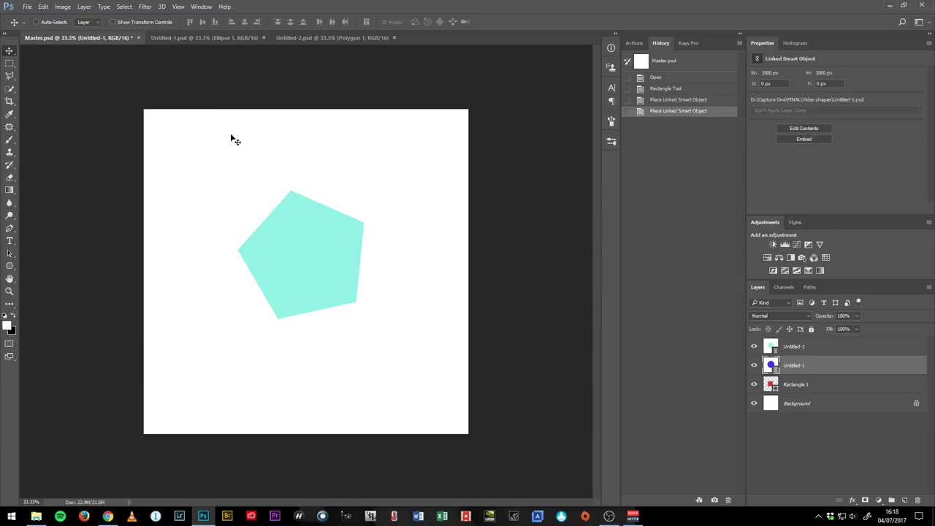
double_click(776, 354)
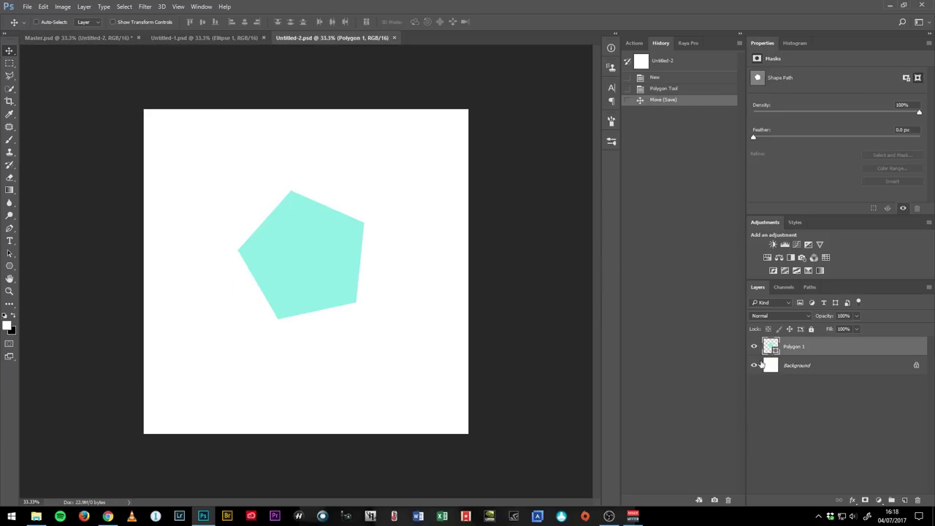
In Untitled-1, add a Curves adjustment pulling the midpoint down to deepen the blue, and save.
left_click(209, 38)
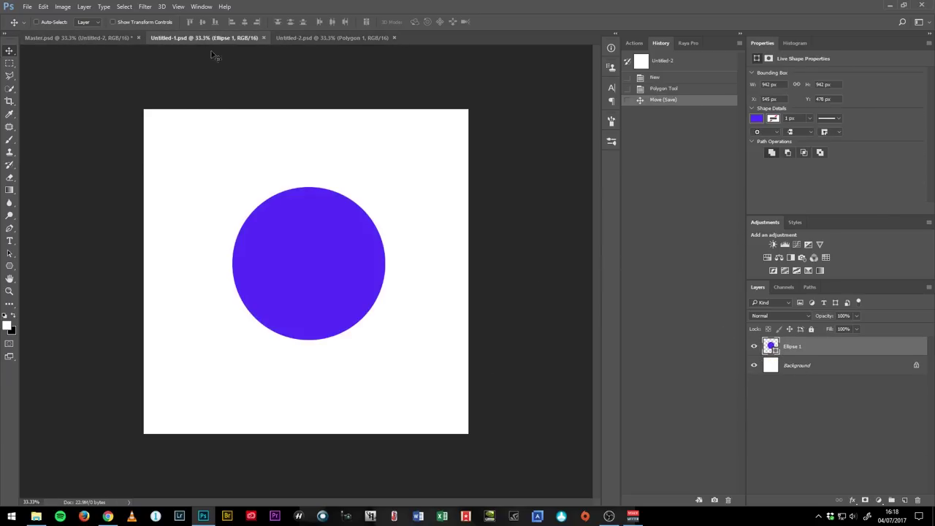
left_click(796, 245)
left_click_drag(845, 147, 857, 176)
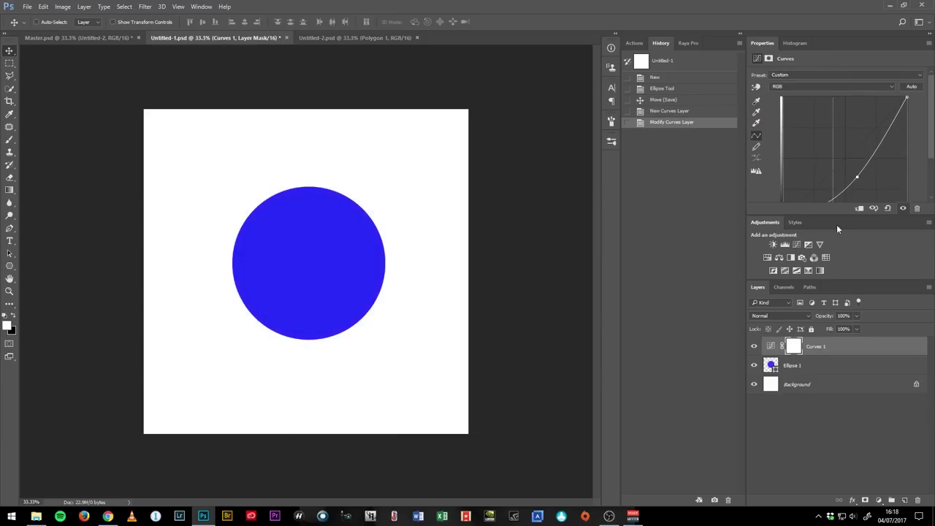
left_click_drag(839, 213, 839, 257)
left_click_drag(862, 178, 863, 186)
key("ctrl+s")
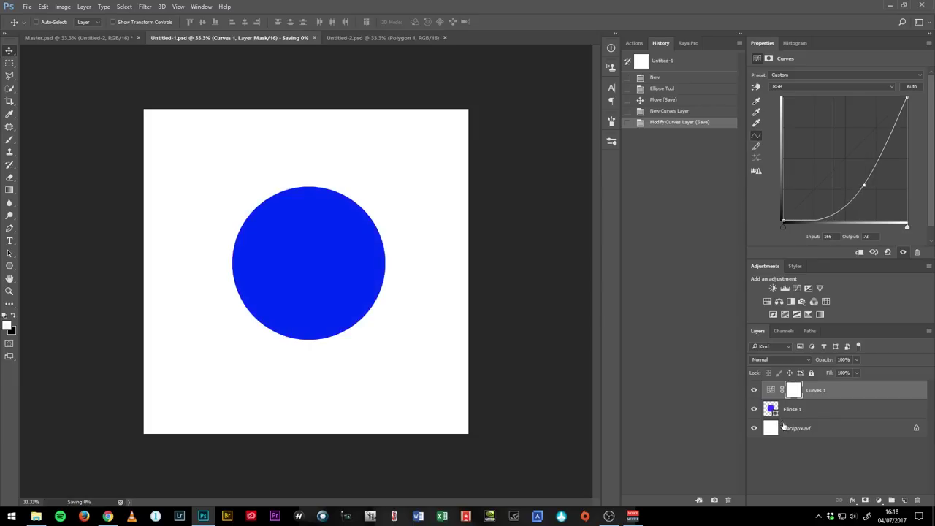
left_click(98, 37)
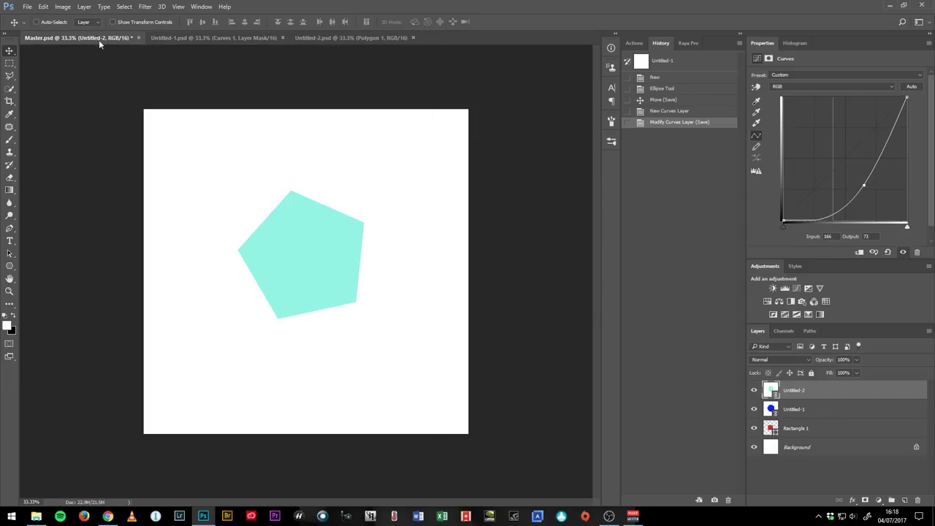
Hide the Untitled-2 pentagon layer in Master.psd and compare it with the Untitled-1 document.
left_click(827, 412)
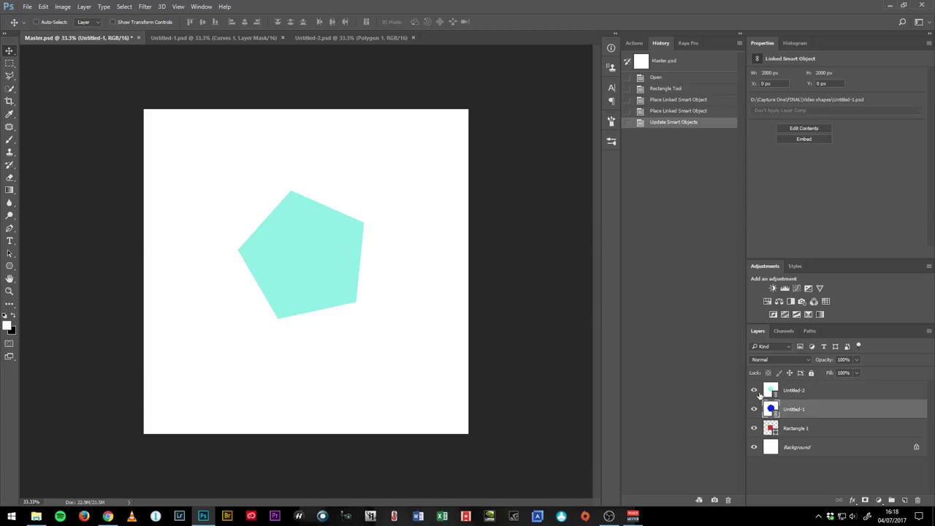
left_click(754, 391)
left_click(196, 36)
left_click(101, 38)
left_click(231, 37)
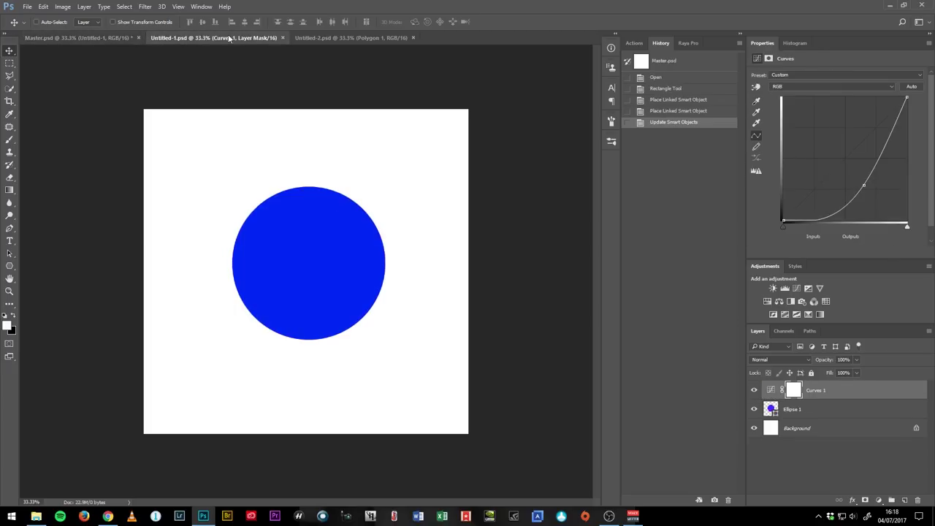
left_click(103, 35)
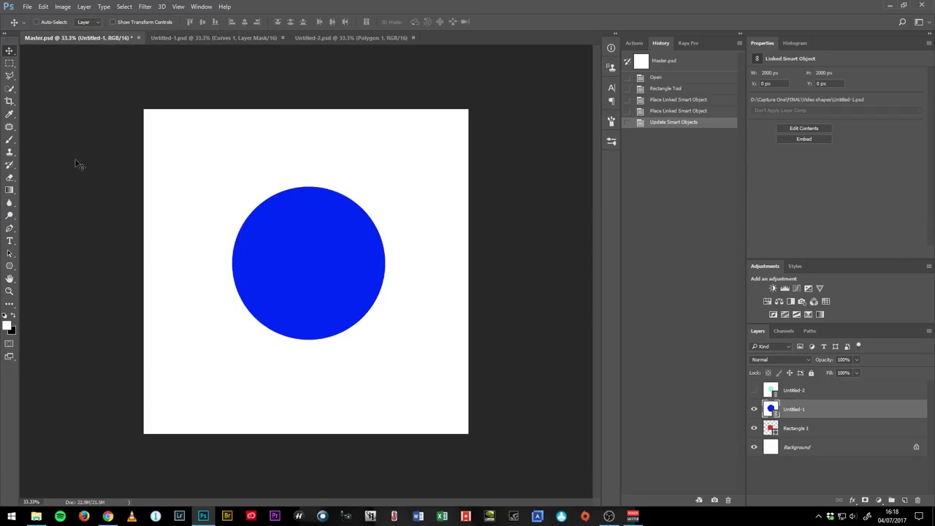
Toggle History states before and after the smart object update to compare purple and blue circles.
left_click(670, 110)
left_click(671, 122)
left_click(671, 111)
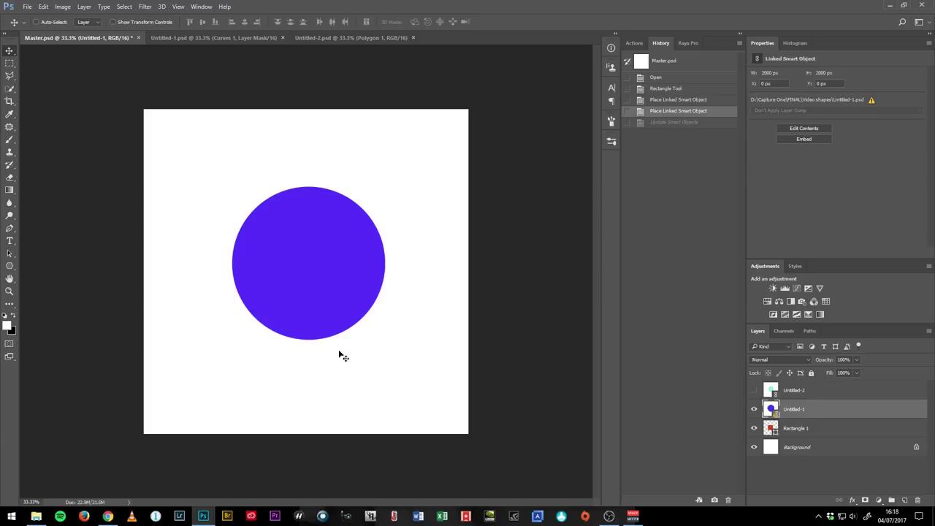
left_click(235, 37)
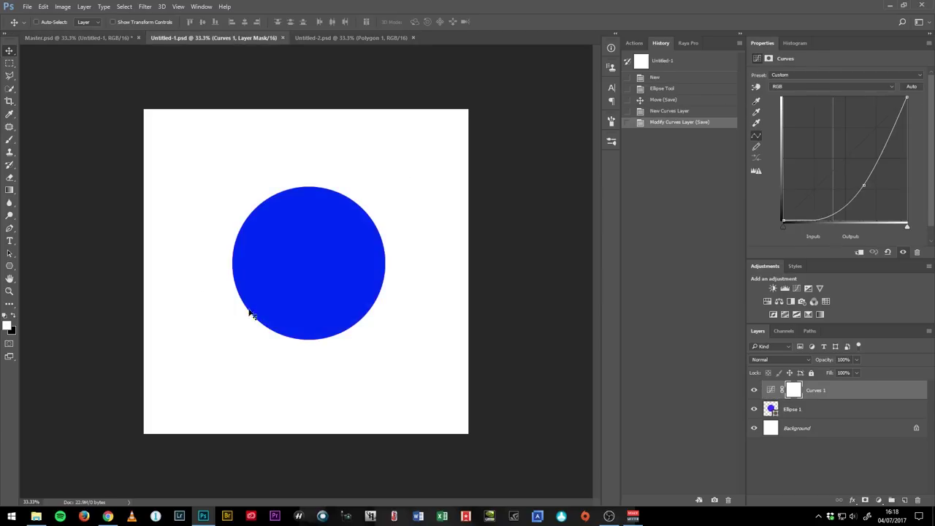
Restore the Update Smart Objects history state in Master.psd and turn the Untitled-2 pentagon back on.
left_click(111, 36)
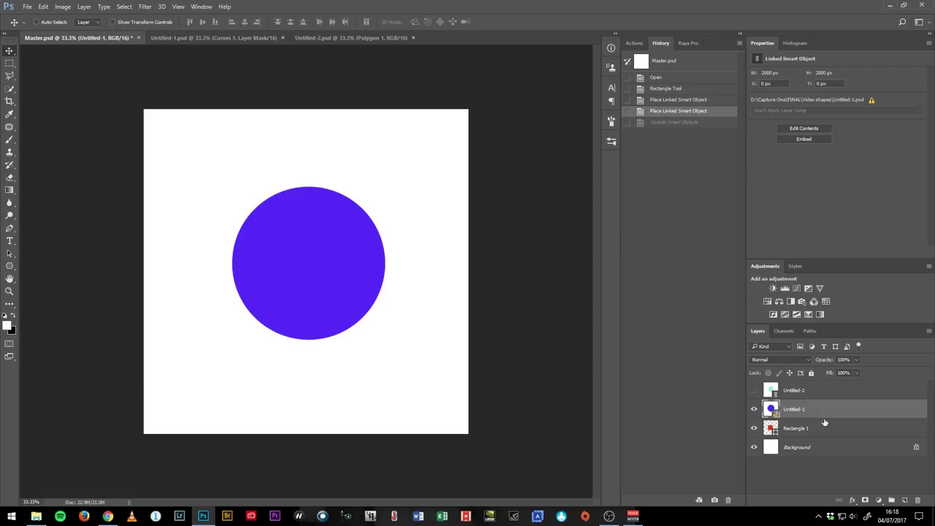
left_click(197, 37)
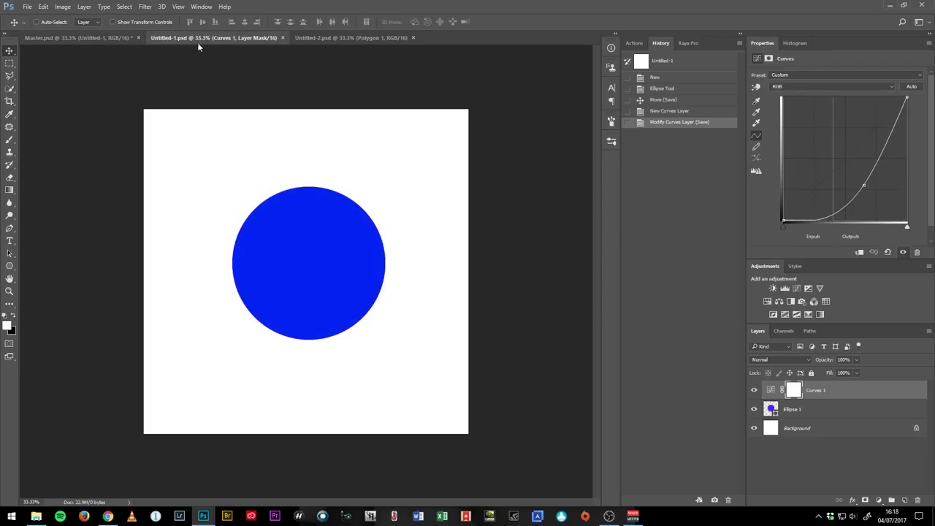
left_click(118, 37)
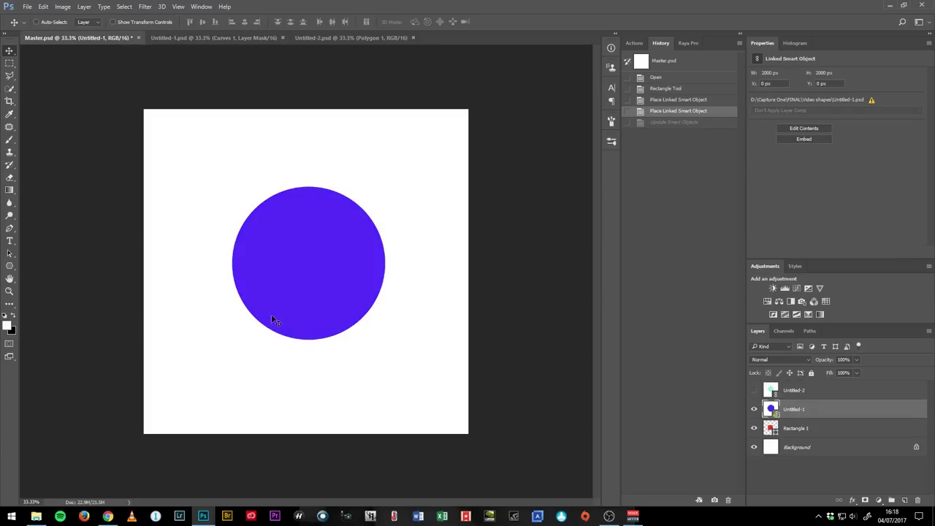
left_click(672, 122)
left_click(675, 110)
left_click(673, 122)
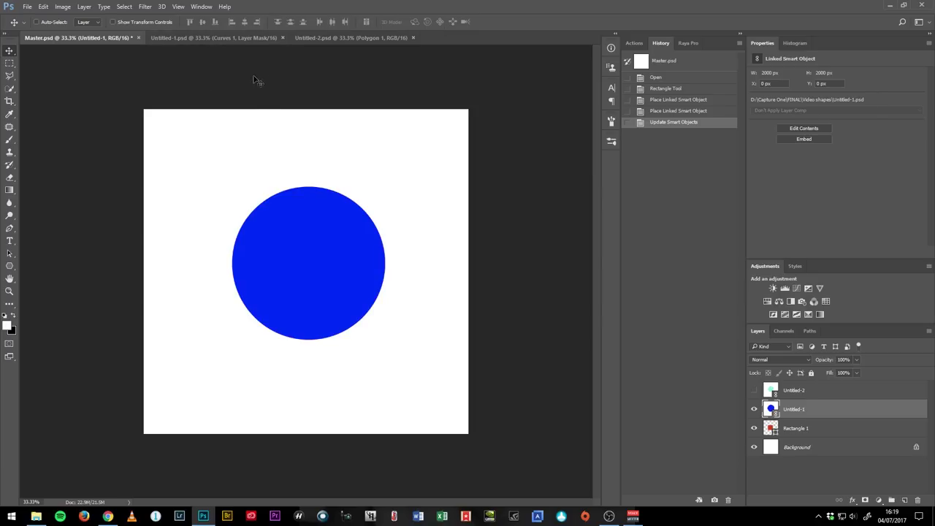
left_click(754, 391)
Hide the Untitled-1 and Untitled-2 layers and move Rectangle 1 up and left.
left_click(813, 395)
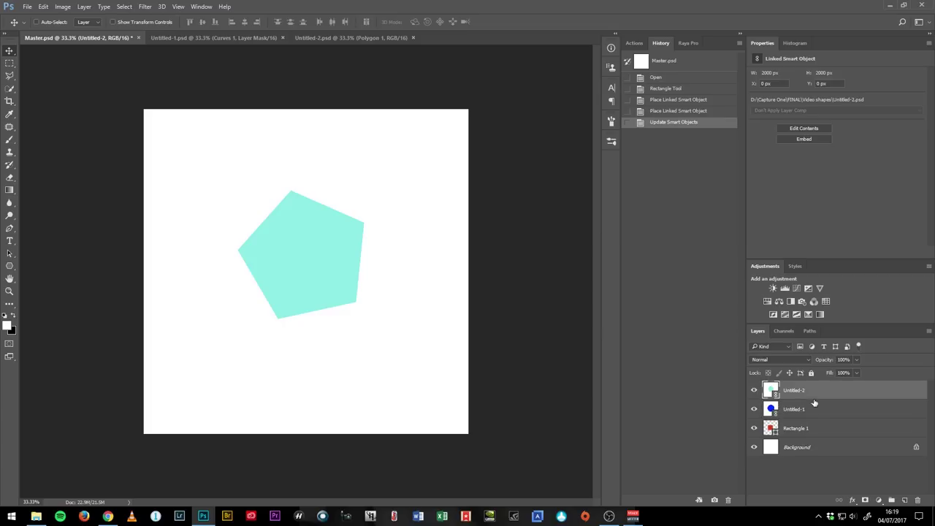
left_click(340, 37)
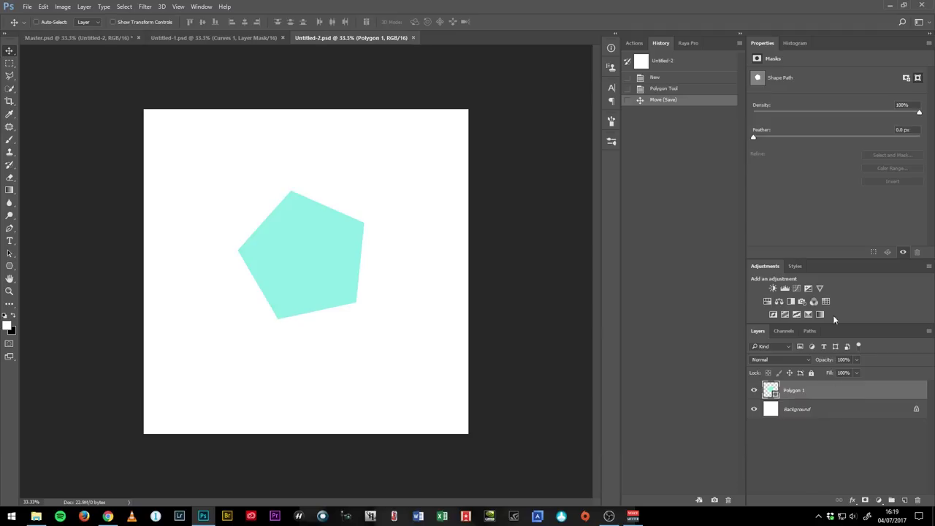
left_click(826, 410)
left_click(125, 38)
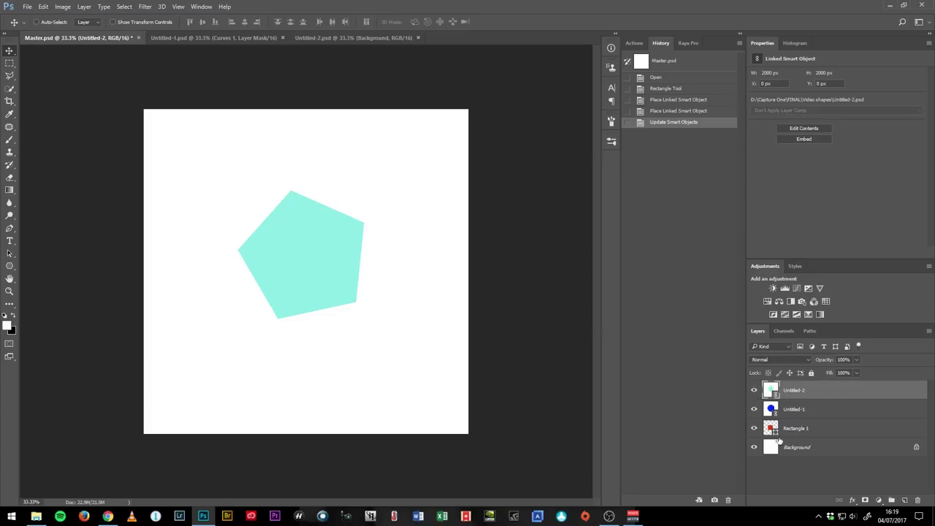
left_click(819, 428)
left_click(754, 409)
left_click(754, 390)
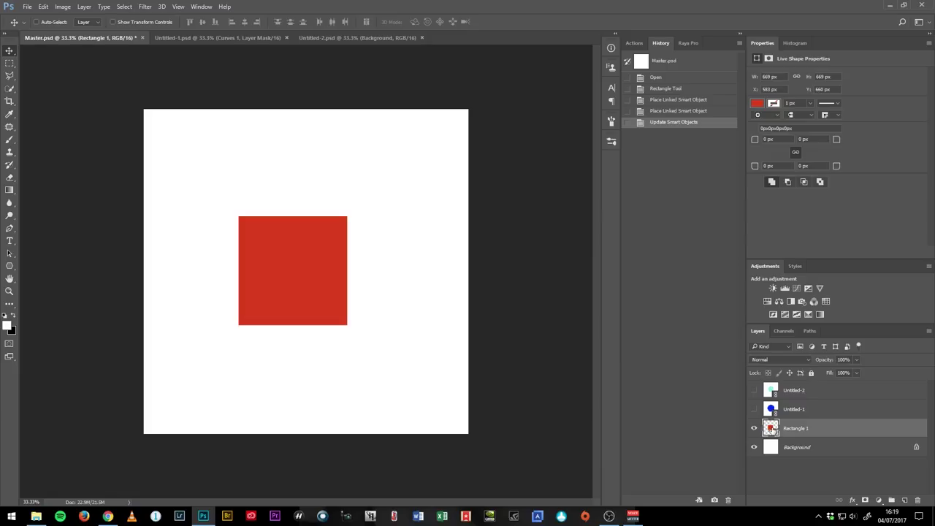
left_click_drag(293, 238, 306, 250)
Show both smart object layers again and open the Untitled-2.psd document.
left_click(802, 411)
left_click(754, 410)
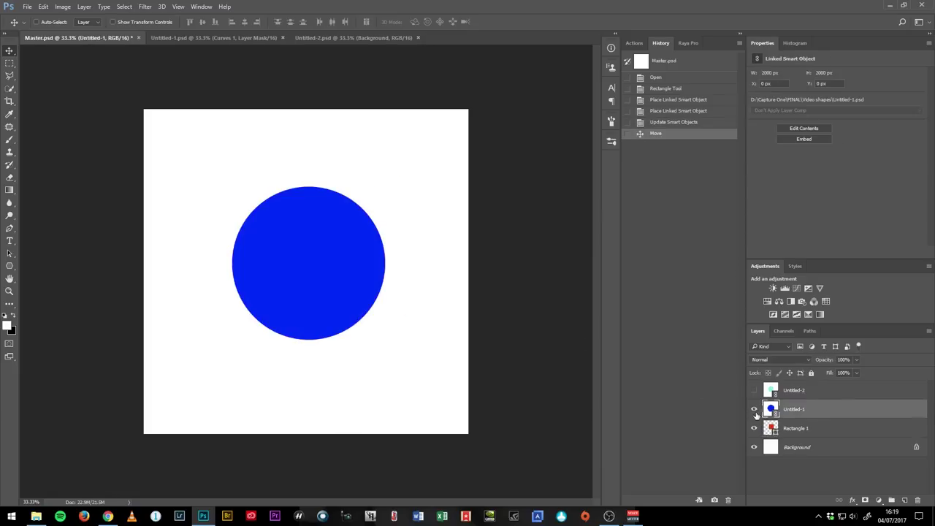
left_click(755, 391)
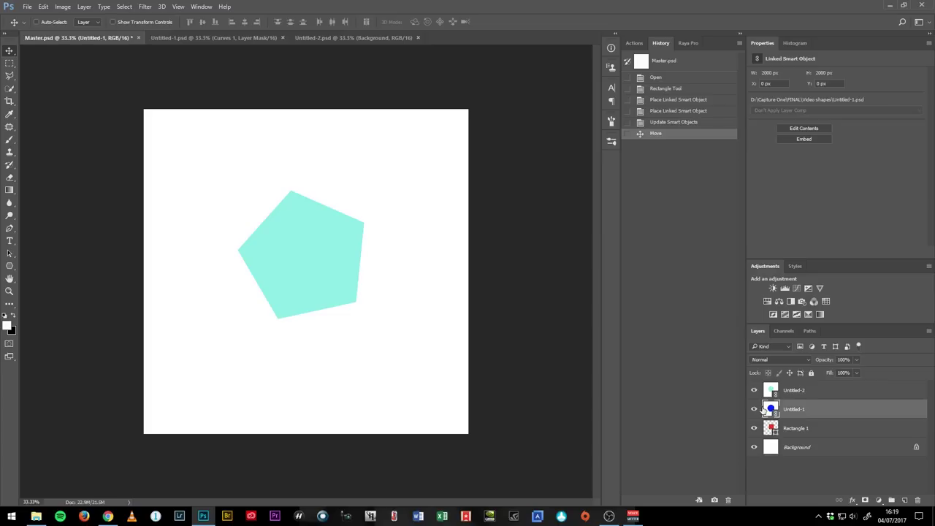
left_click(367, 37)
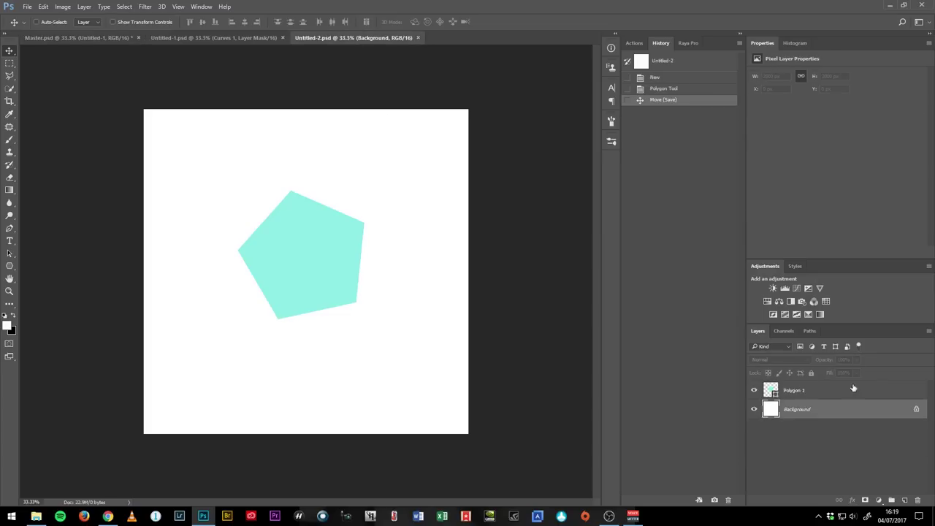
Unlock and delete the white Background layers in Untitled-2 and Untitled-1.
left_click(916, 411)
key("Delete")
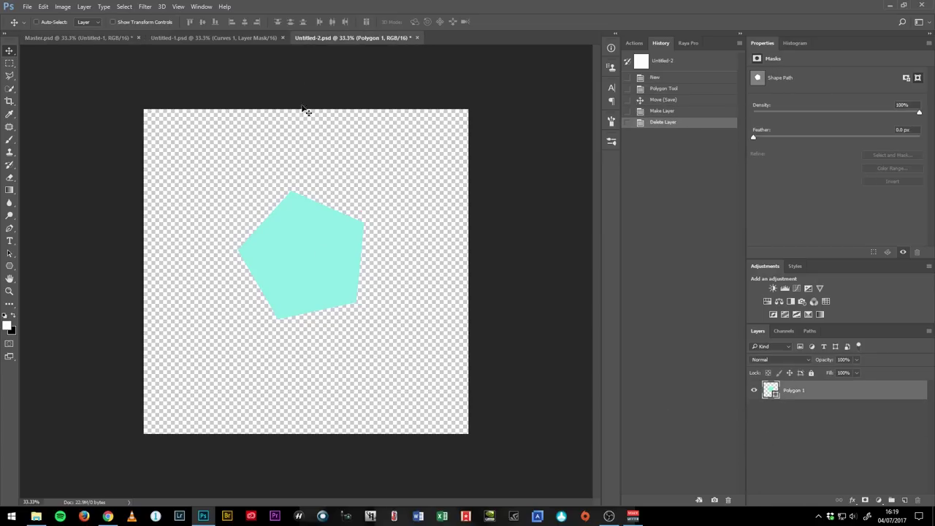
left_click(248, 38)
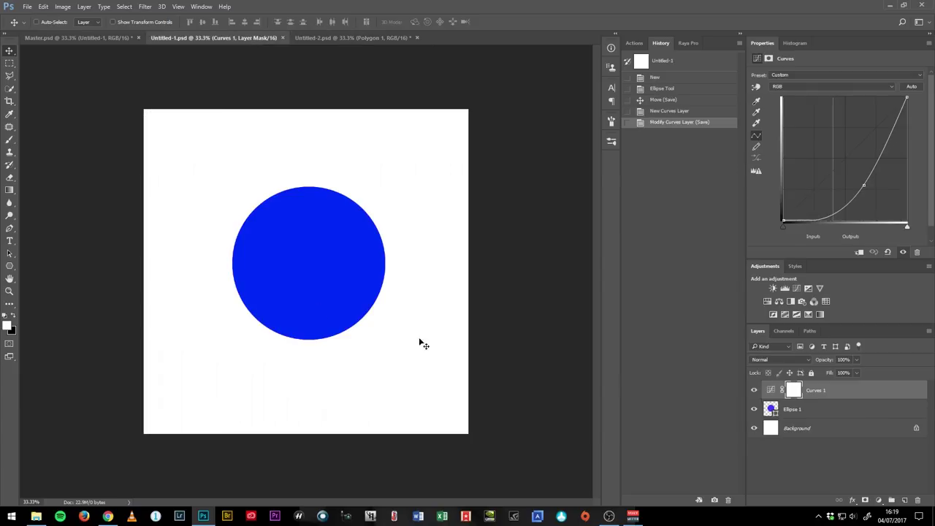
left_click(916, 429)
key("Delete")
Save the pentagon document with its transparent background and compare it with the circle document.
key("ctrl+Tab")
key("ctrl+s")
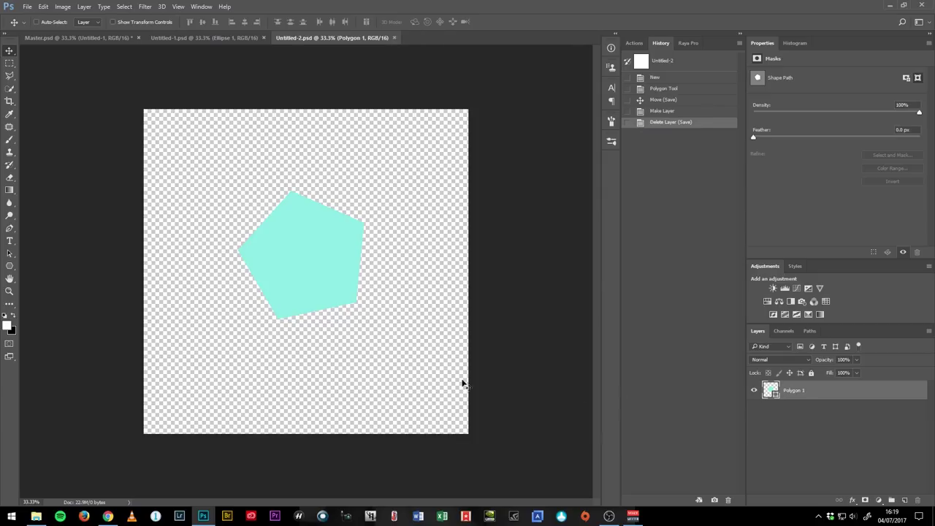
left_click(221, 33)
key("ctrl+Tab")
left_click(223, 37)
key("ctrl+Tab")
key("Tab")
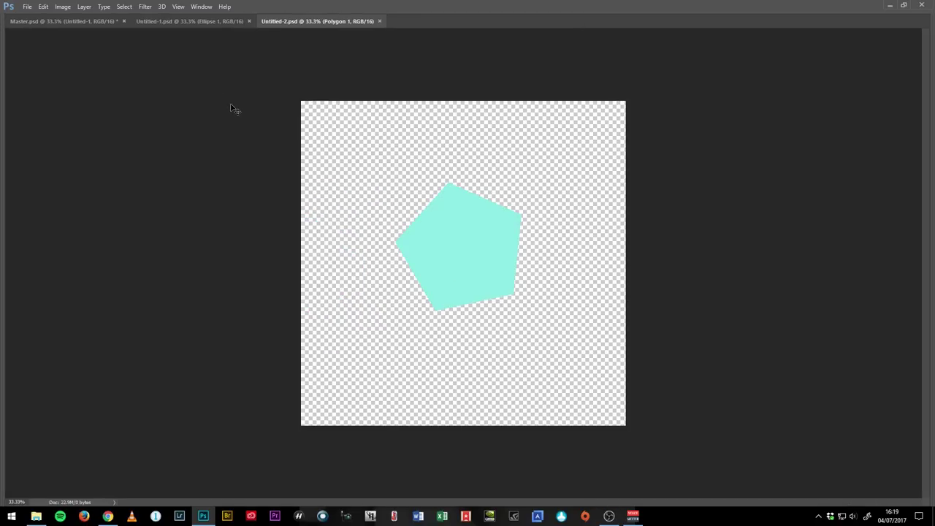
key("Tab")
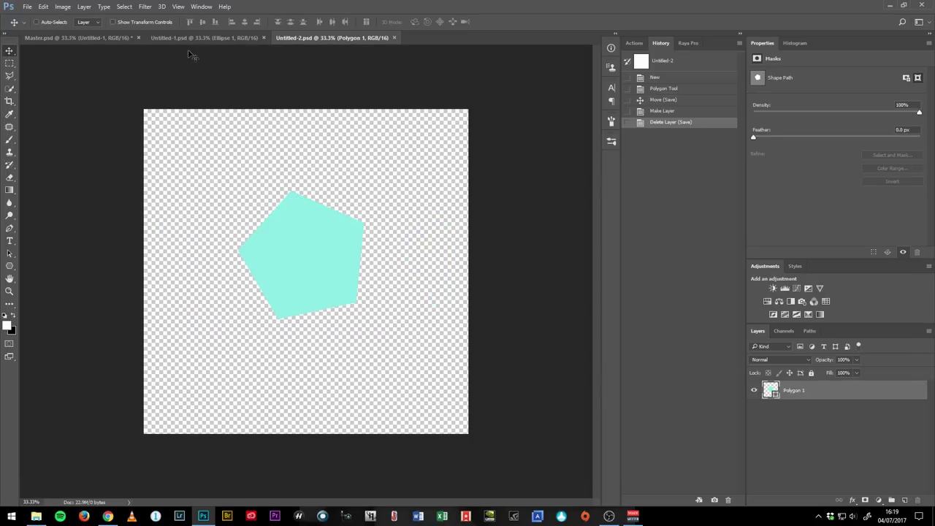
Return to Master.psd and step History back to before the shapes updated.
left_click(106, 39)
left_click(333, 37)
left_click(119, 38)
left_click(657, 134)
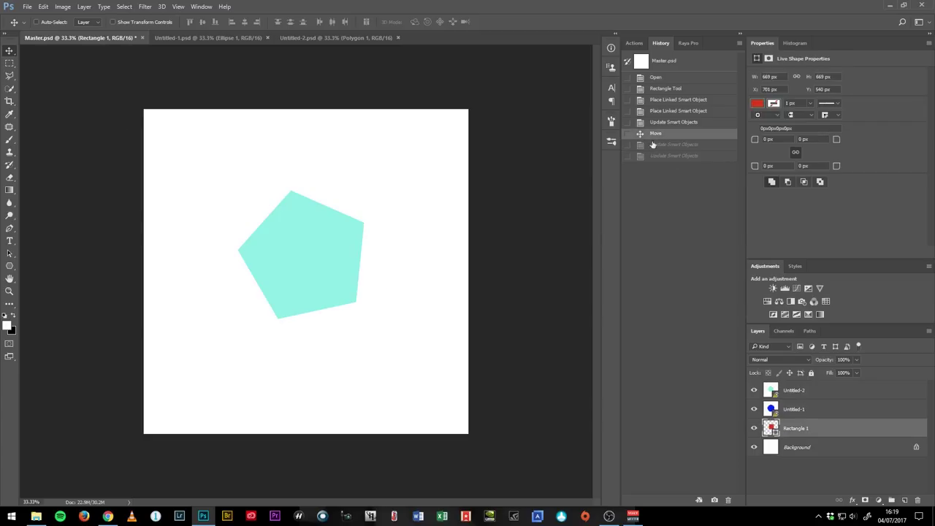
Restore the latest state, move the pentagon upper-right and circle upper-left, then open Untitled-1.
key("ctrl+z")
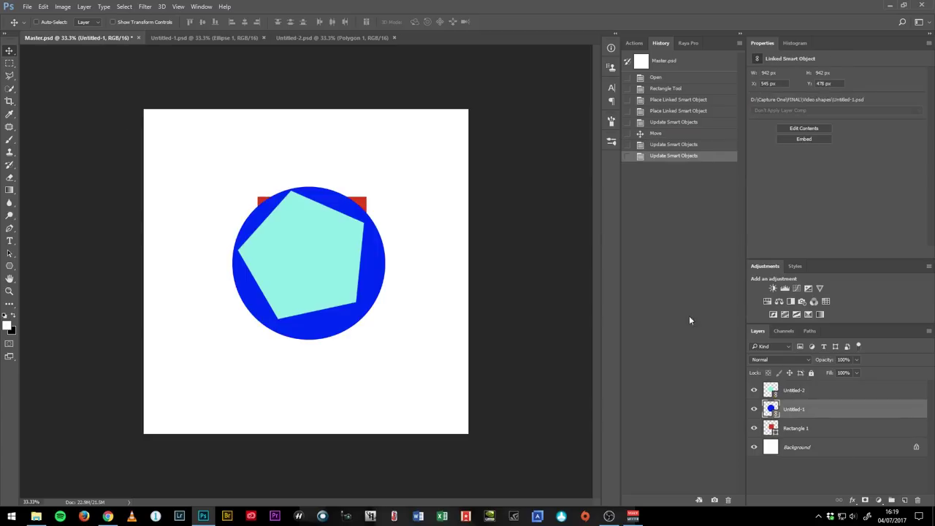
left_click(816, 393)
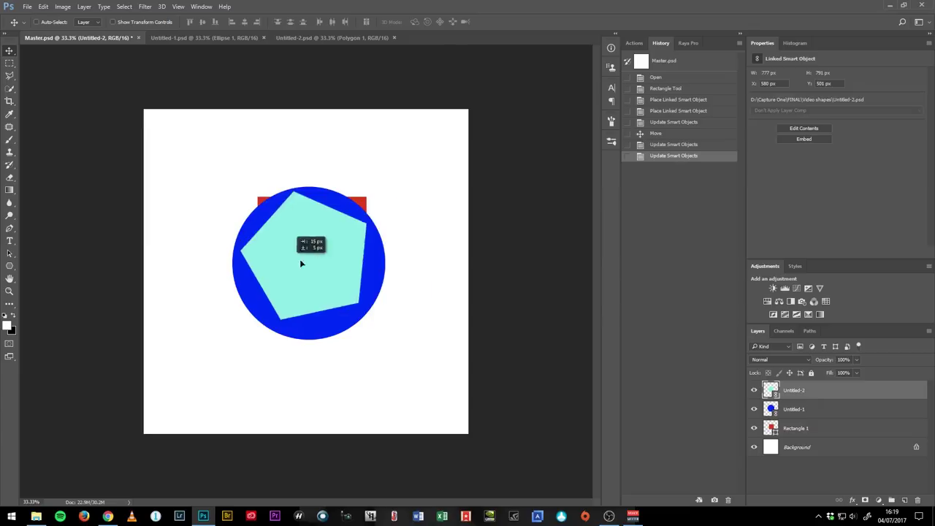
left_click_drag(300, 259, 392, 191)
left_click(816, 410)
left_click_drag(304, 267, 215, 221)
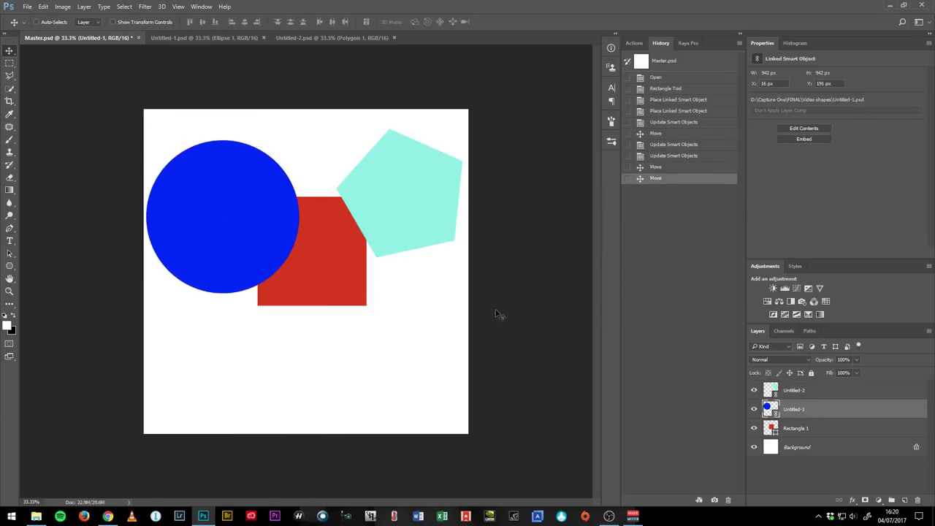
double_click(772, 411)
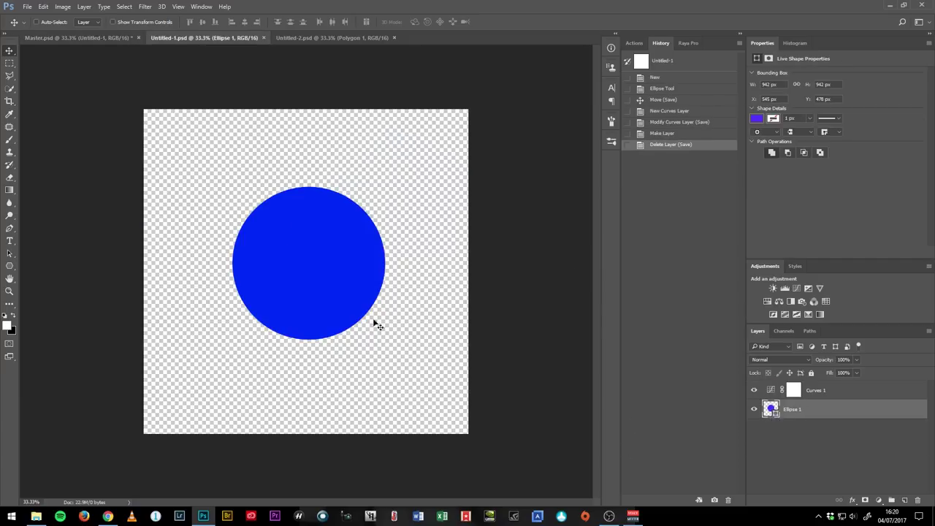
Try a Color Balance adjustment above Curves 1 (midtones blue +46, magenta -81), then delete it.
left_click(825, 395)
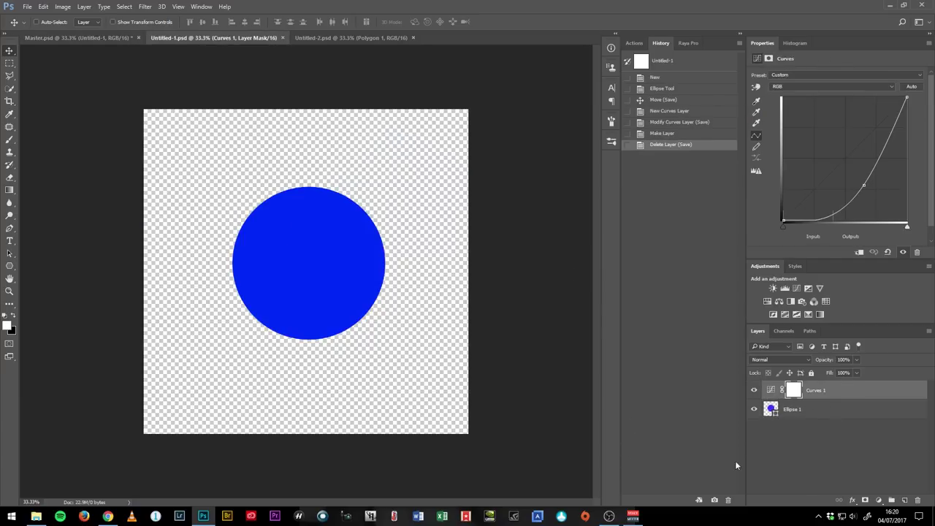
left_click(779, 301)
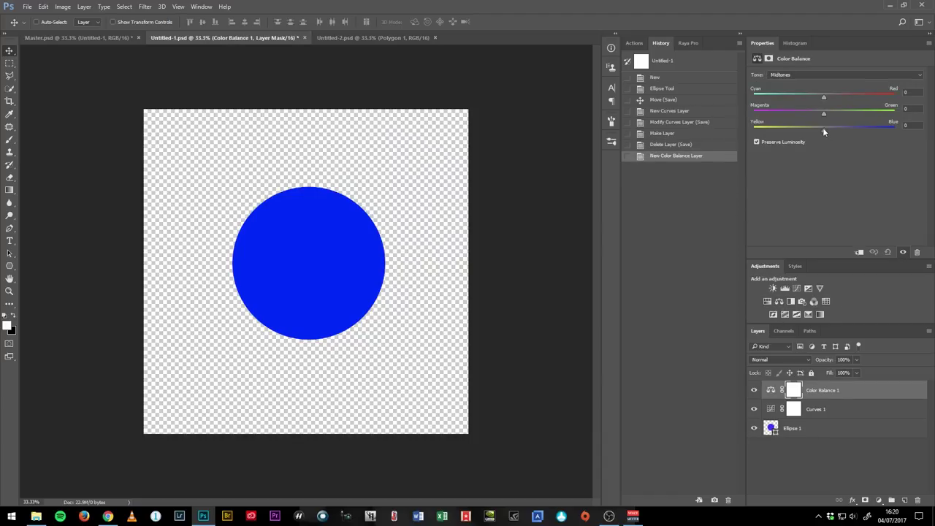
left_click_drag(823, 130, 856, 130)
left_click_drag(771, 108, 767, 109)
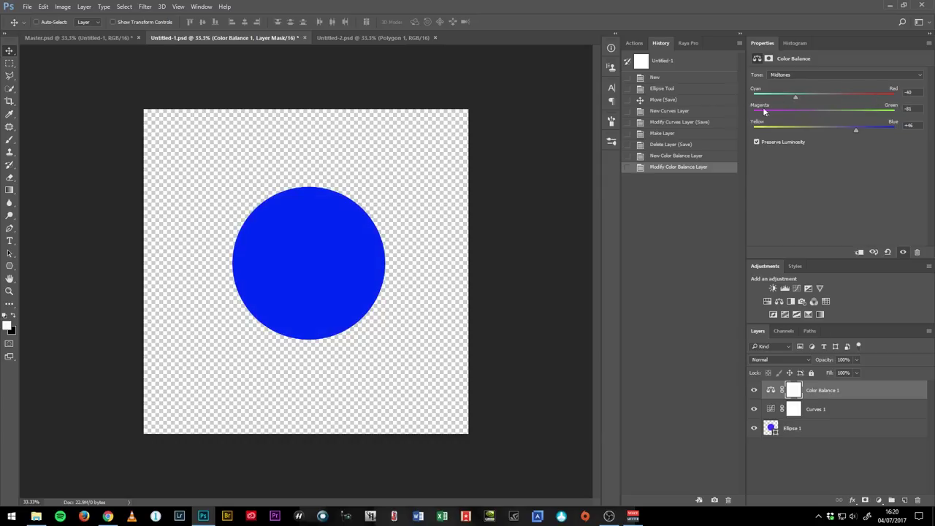
left_click(840, 74)
left_click(840, 81)
key("Delete")
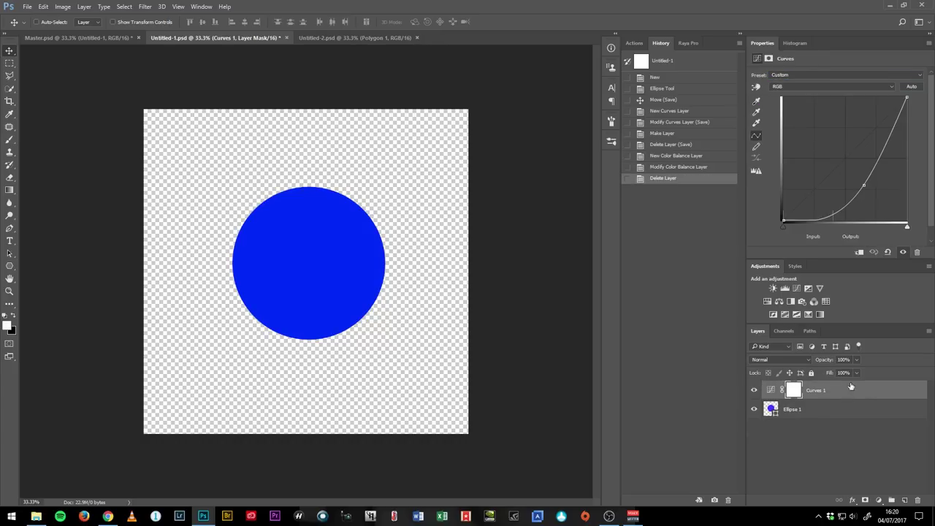
Add a Levels adjustment with gamma 3.63 and output black 108, plus an empty layer on top.
left_click(785, 287)
left_click_drag(842, 143, 894, 155)
left_click_drag(780, 168, 833, 170)
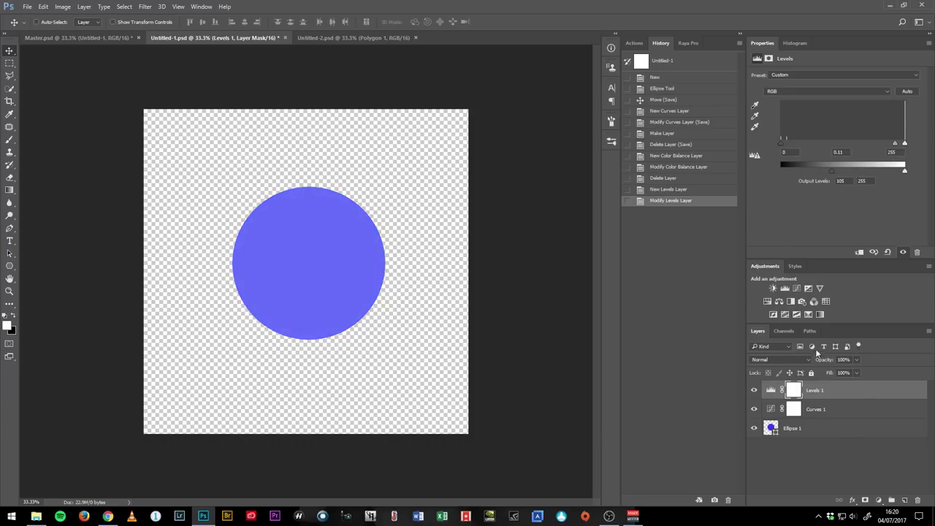
key("ctrl+shift+alt+n")
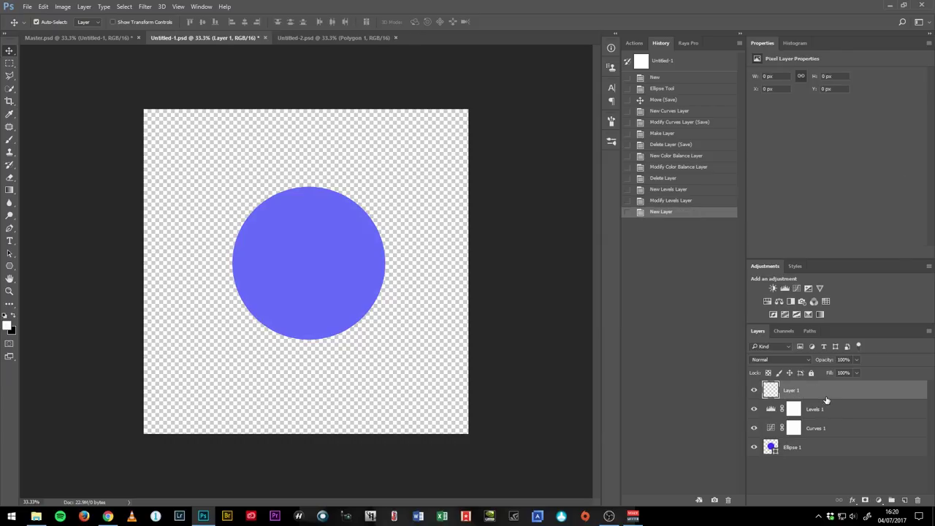
Clone-stamp a blue bump onto the circle's upper left, sampled from its edge.
key("s")
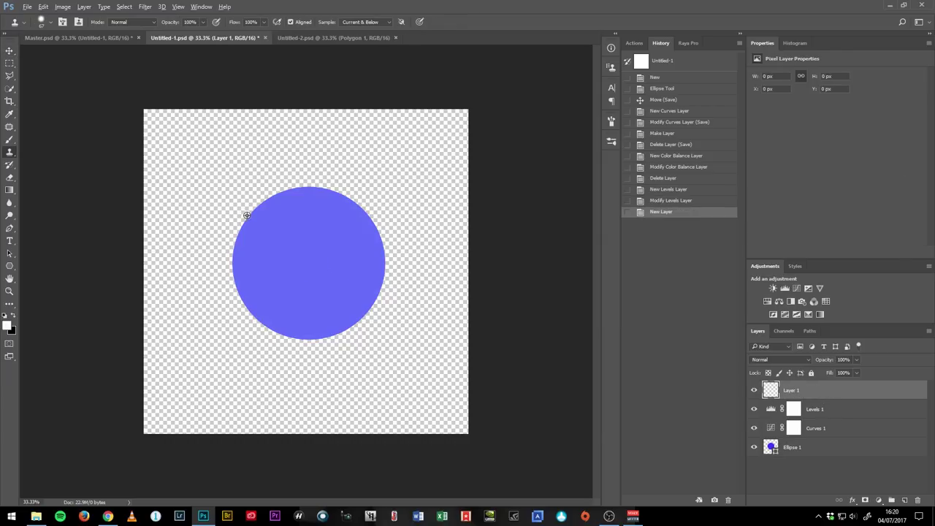
left_click(254, 214, "alt")
mouse_move(249, 194)
left_mouse_down()
mouse_move(249, 184)
mouse_move(302, 182)
mouse_move(254, 197)
mouse_move(314, 184)
mouse_move(230, 209)
mouse_move(243, 221)
left_mouse_up()
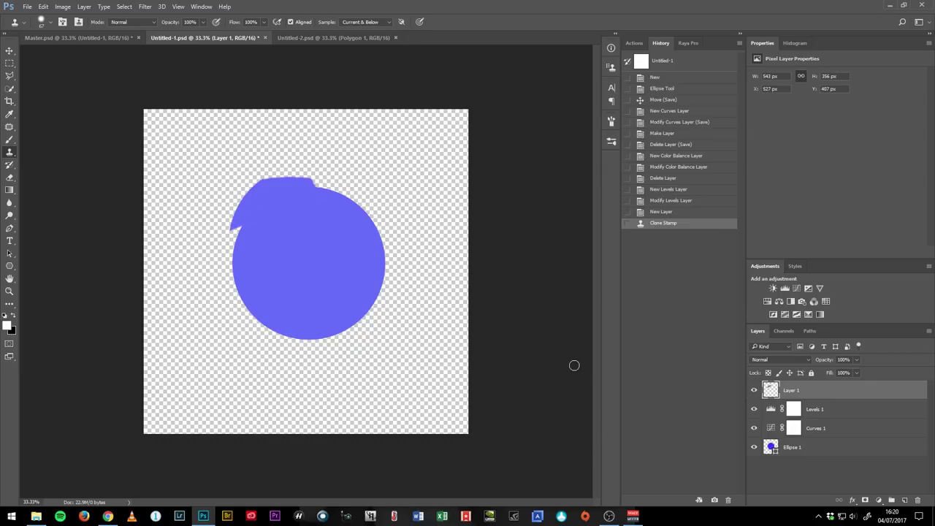
Duplicate the bump, flip it horizontally, move it to the upper right, and group both layers.
key("ctrl+j")
key("ctrl+t")
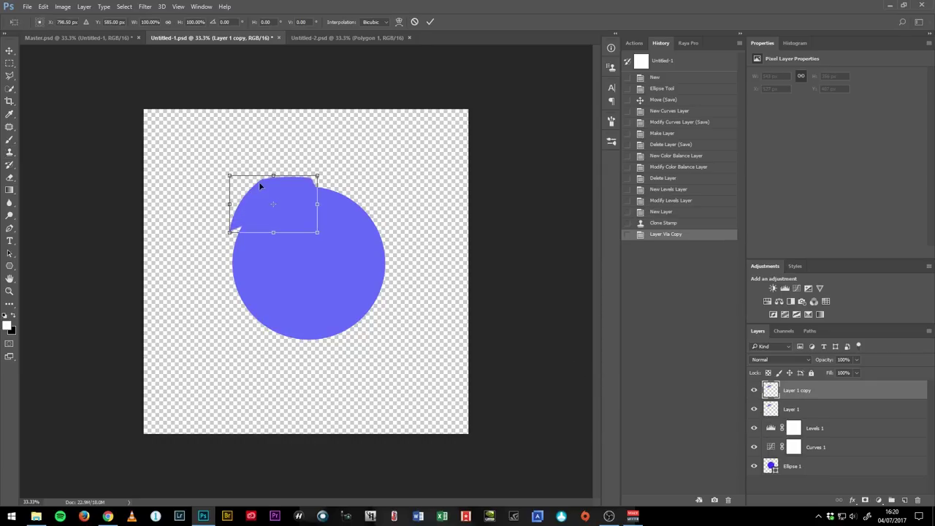
right_click(285, 203)
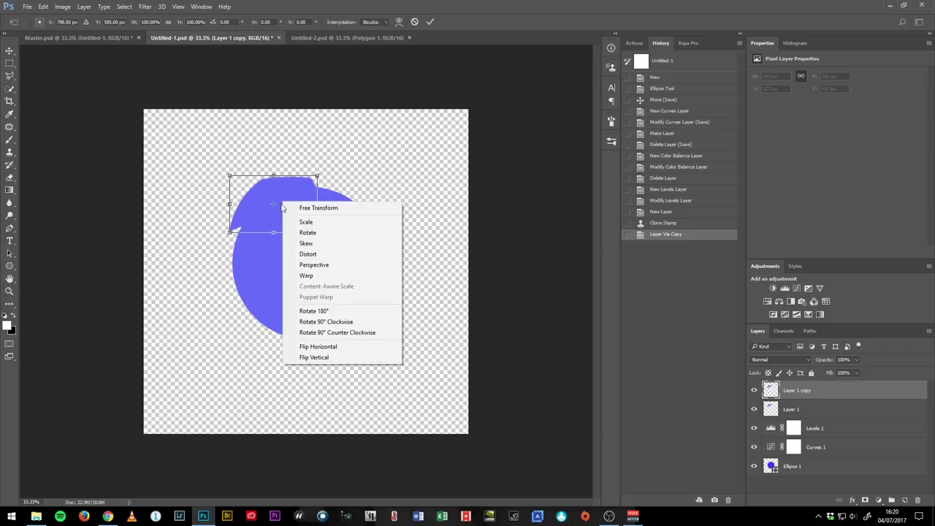
left_click(345, 349)
key("Return")
key("v")
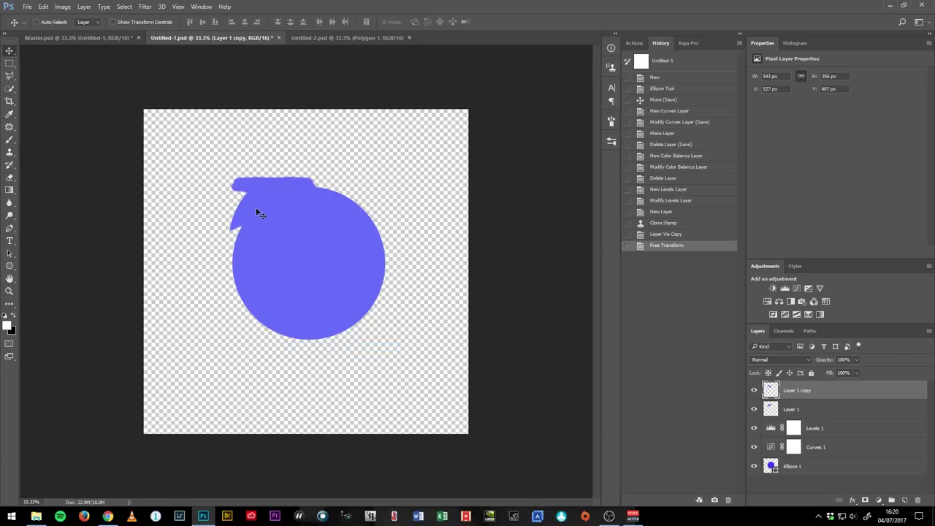
left_click_drag(257, 209, 333, 215)
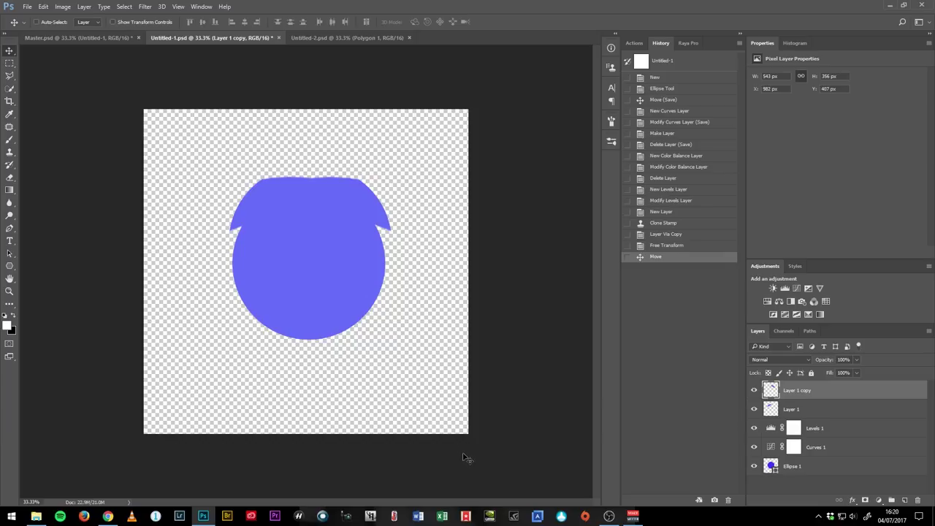
left_click(804, 409, "shift")
key("ctrl+g")
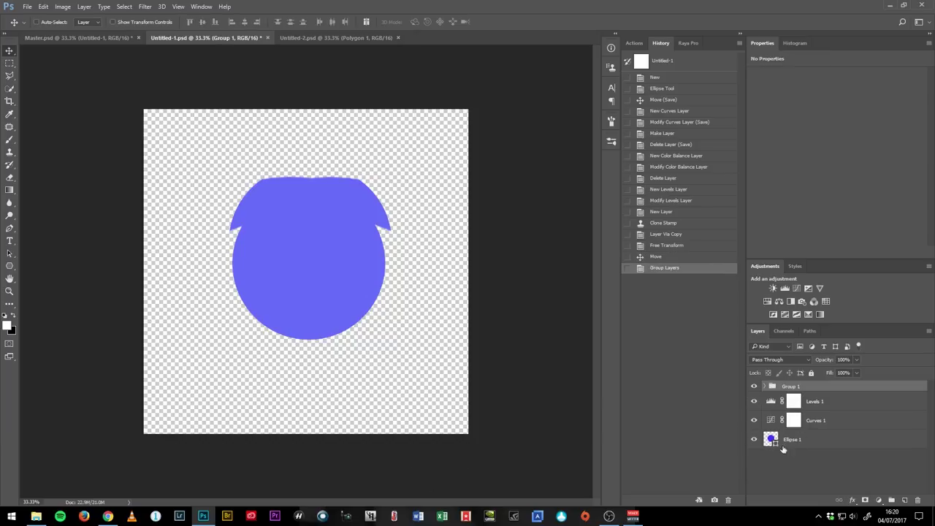
Group Levels 1, Curves 1 and Group 1 together and save Untitled-1.psd.
left_click(842, 422, "shift")
key("ctrl+g")
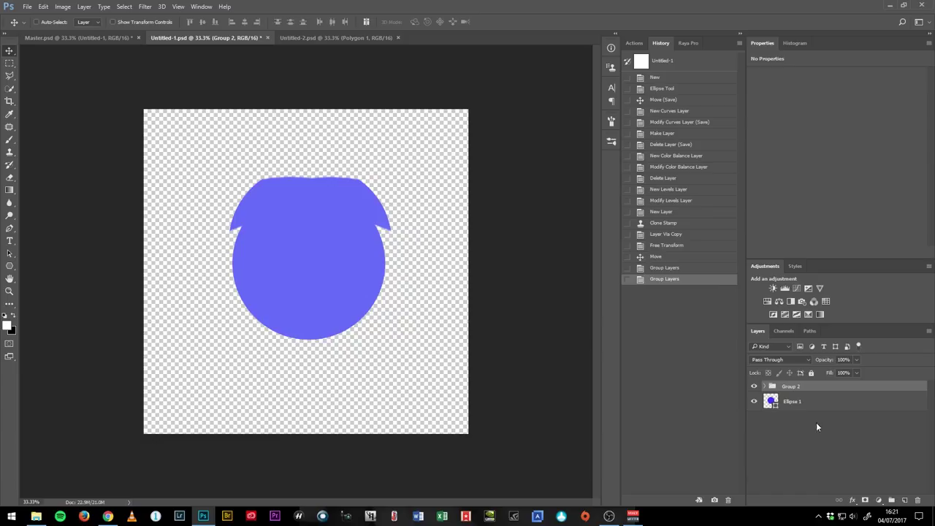
key("ctrl+s")
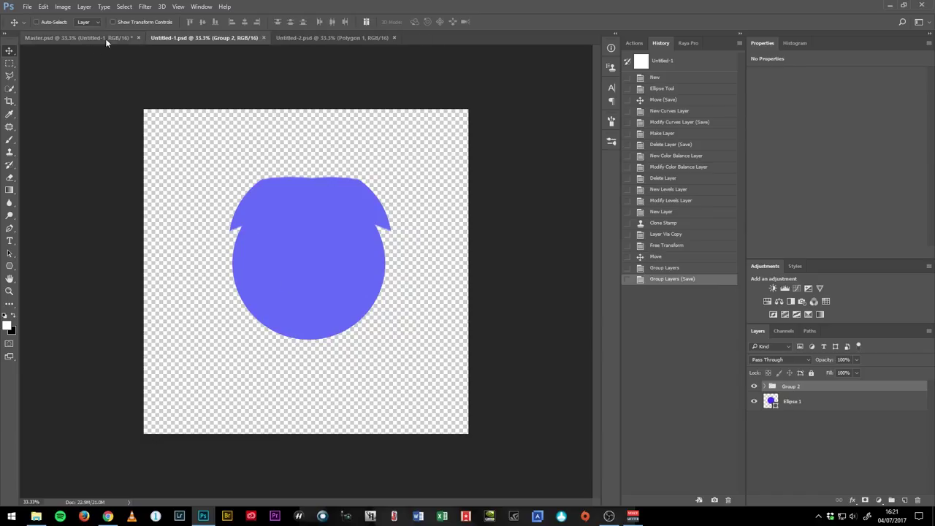
Check the updated shapes in Master.psd, then close all documents without saving Master.
left_click(105, 38)
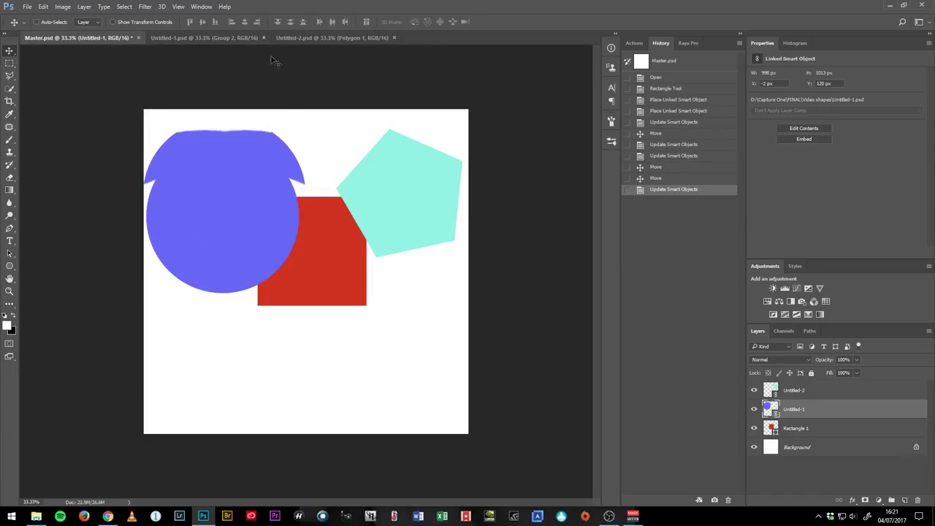
left_click(234, 37)
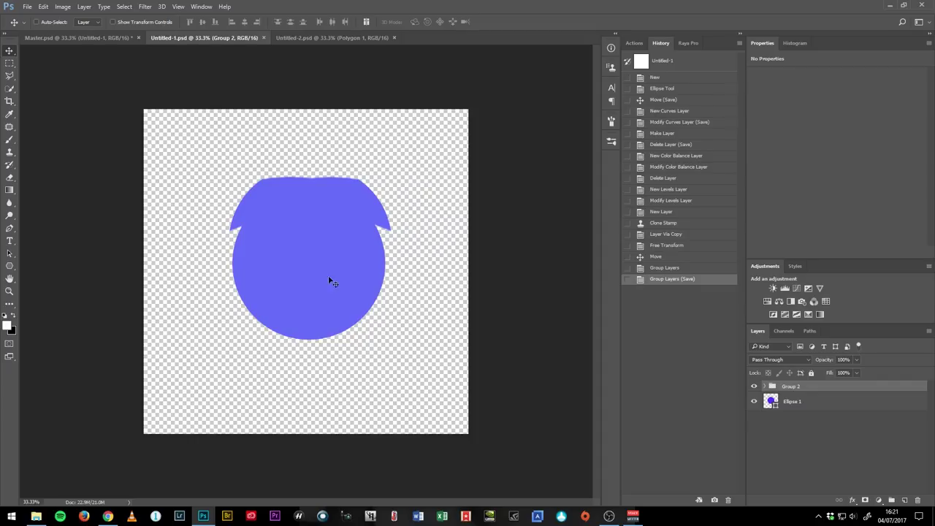
left_click(105, 37)
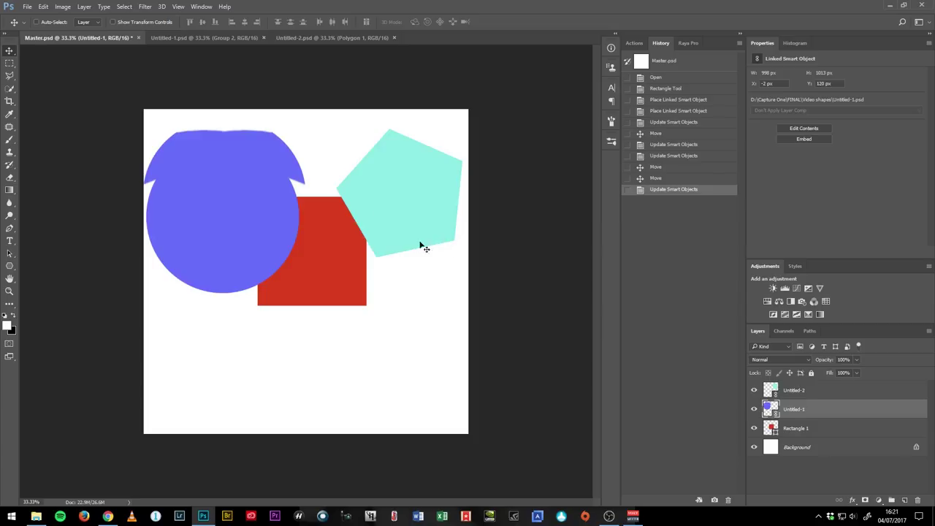
key("ctrl+w")
left_click(467, 195)
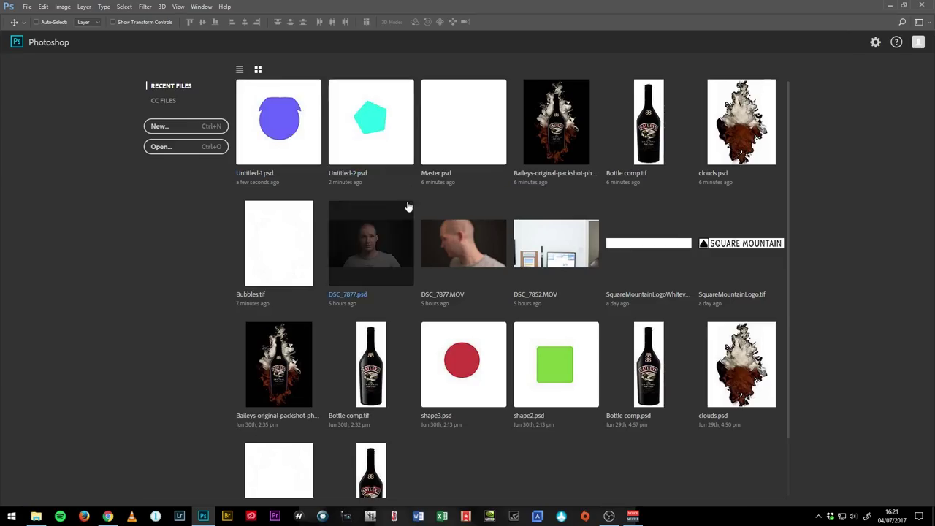
Drag the Baileys, Bottle comp, Bubbles and clouds files from Capture One > FINAL into Photoshop.
key("alt+Tab")
key("alt+Tab")
key("alt+Tab")
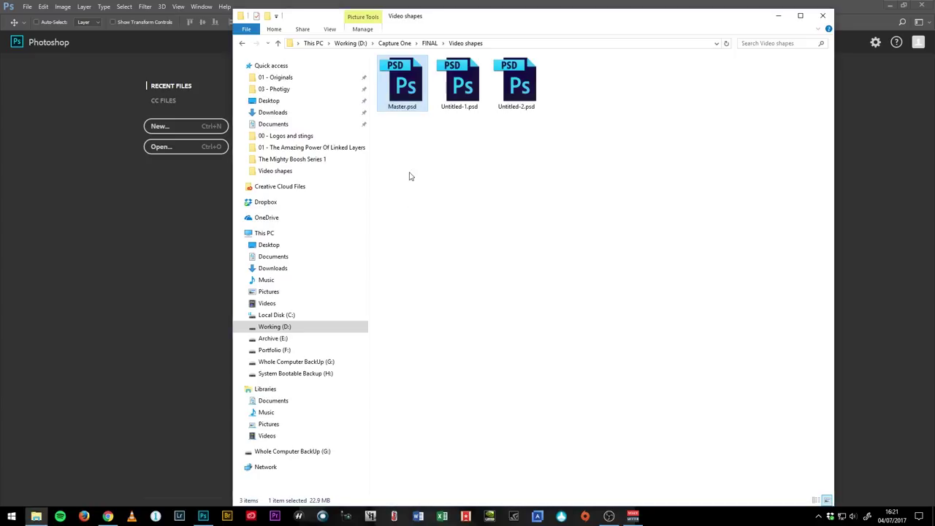
left_click(393, 43)
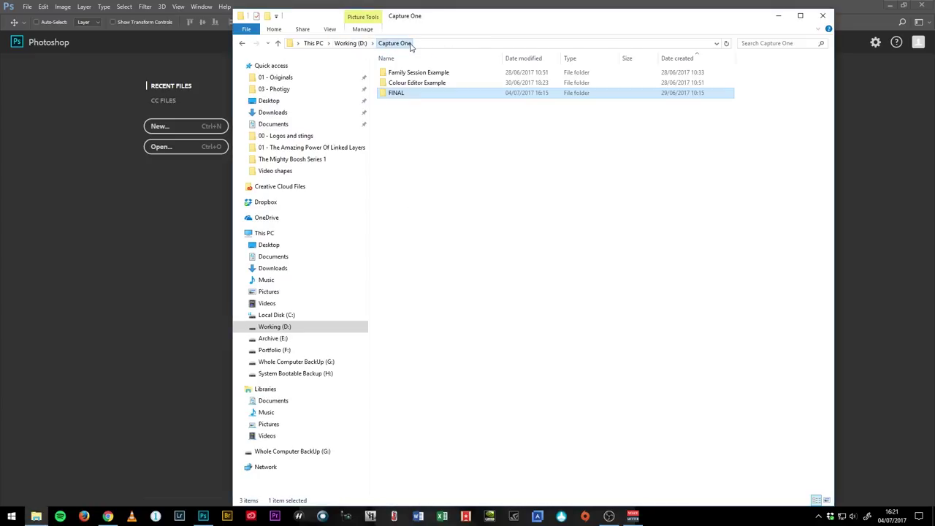
double_click(406, 92)
left_click_drag(716, 173, 187, 284)
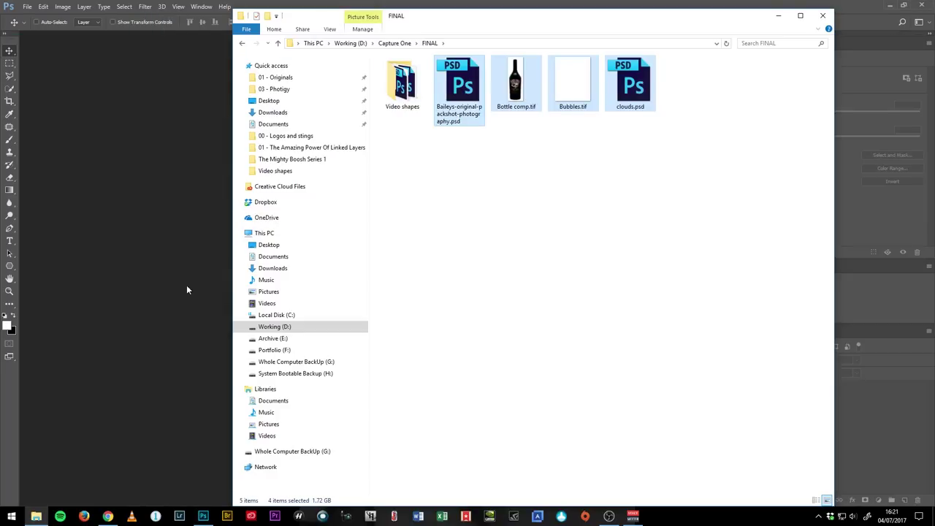
left_click(248, 5)
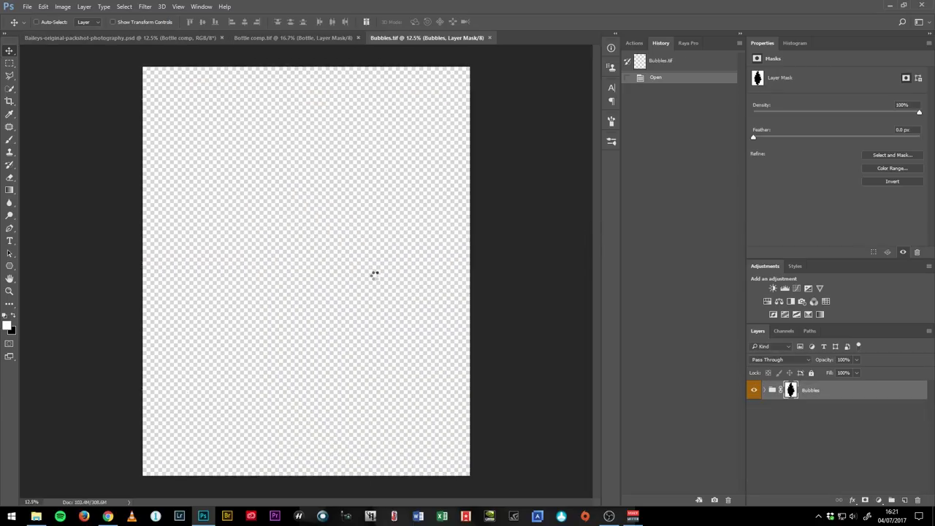
In the Baileys composite, enlarge the layer list and zoom around the smoke and bottle label.
left_click(119, 38)
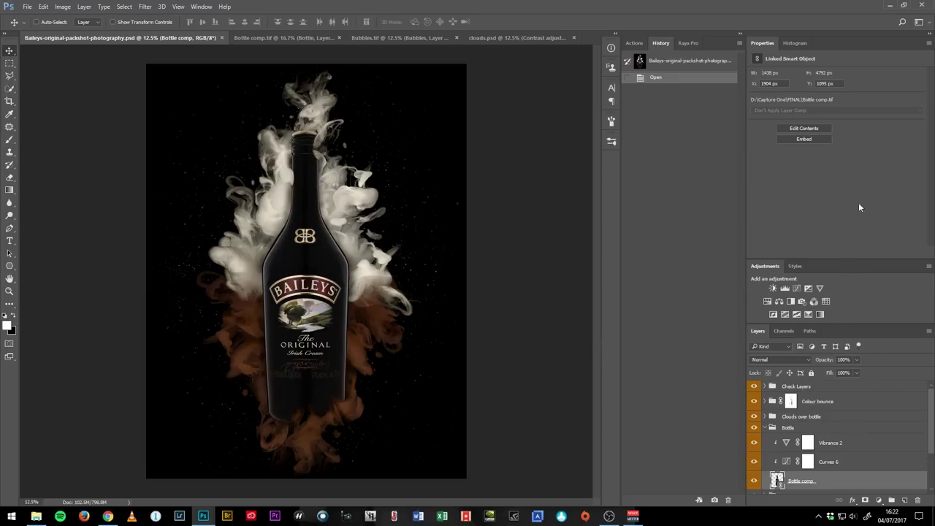
left_click_drag(849, 256, 859, 182)
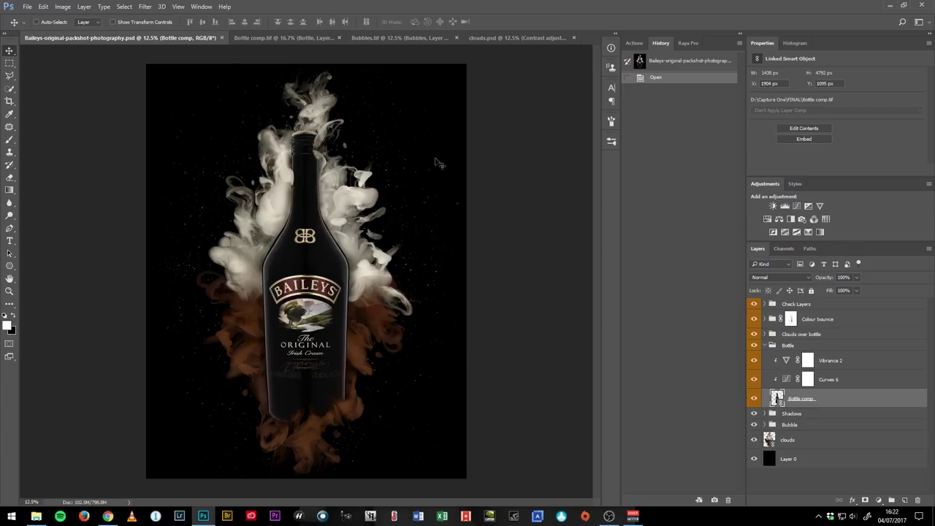
key("z")
left_click_drag(390, 122, 388, 217)
key("v")
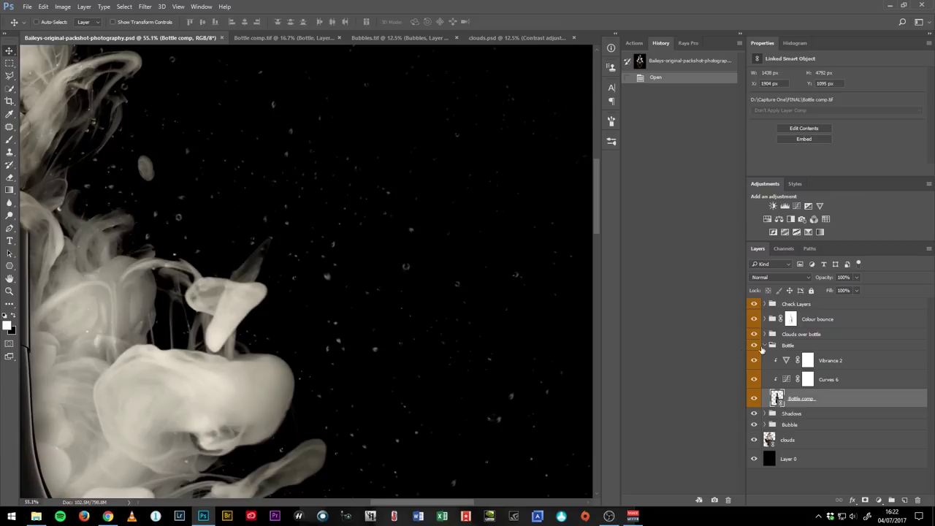
left_click(763, 426)
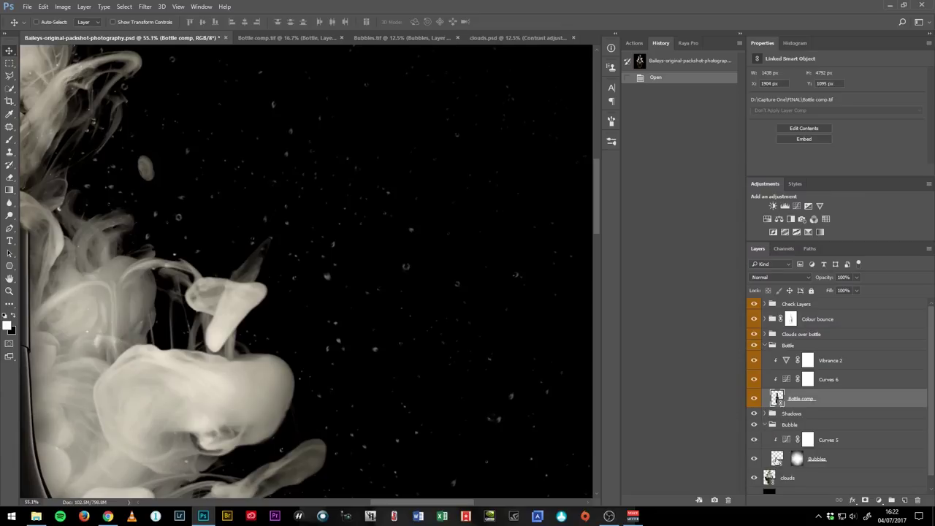
left_click_drag(226, 307, 351, 103)
left_click_drag(340, 305, 324, 160)
key("ctrl+0")
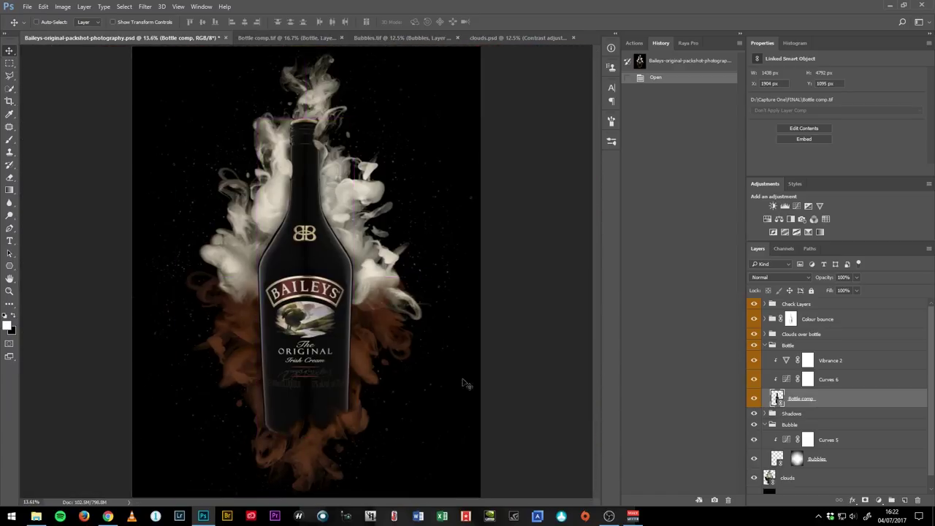
Collapse the Bottle and Bubble groups and switch to Bottle comp.tif.
left_click(807, 479)
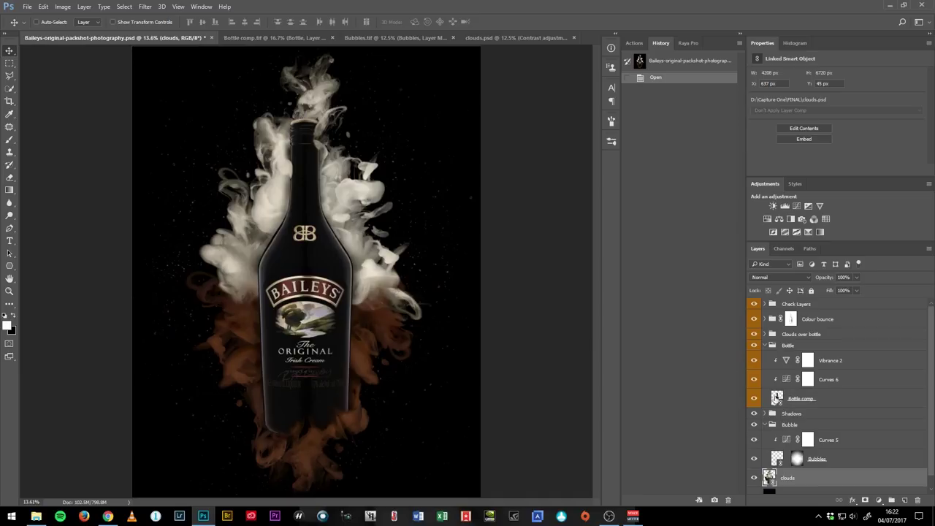
left_click(823, 401)
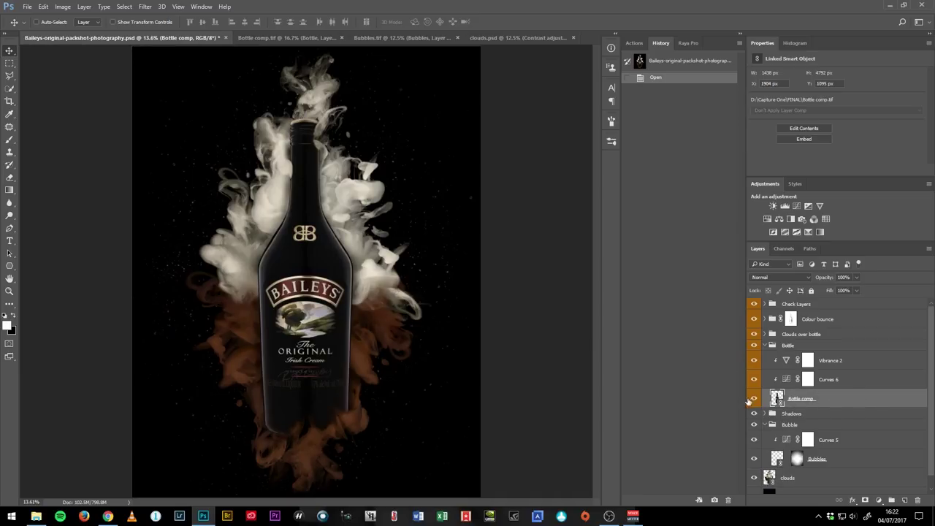
left_click(764, 346)
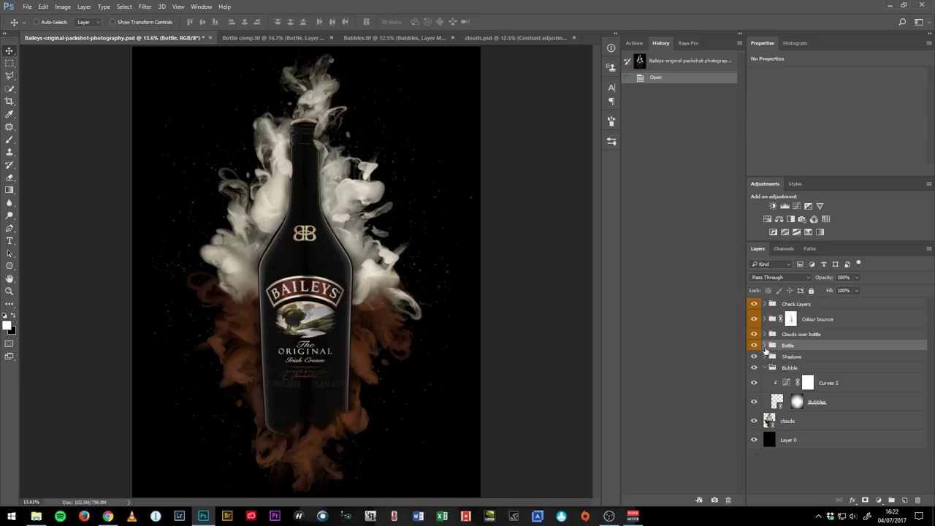
left_click(765, 368)
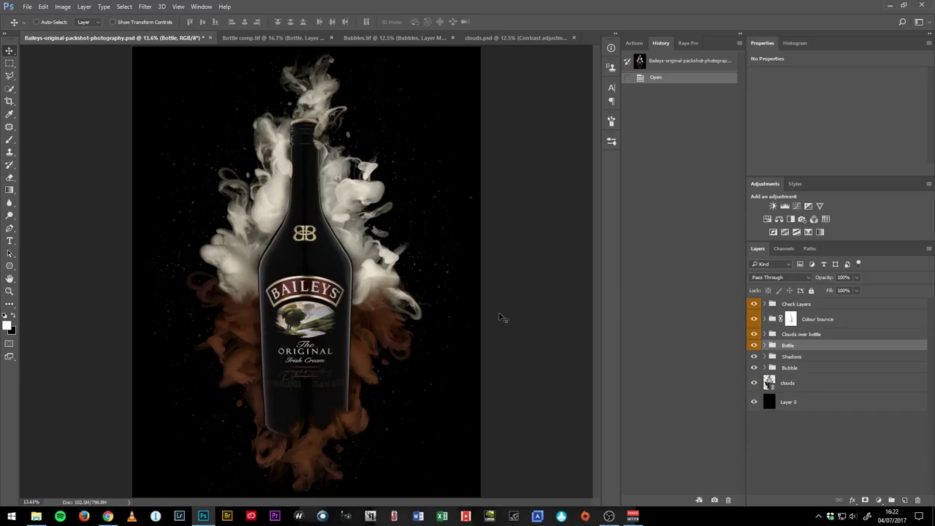
left_click(275, 37)
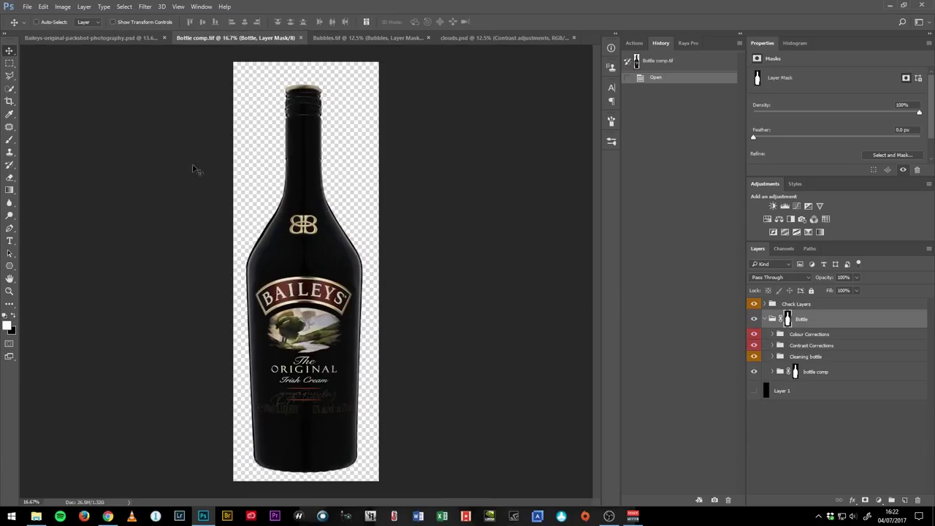
In Bubbles.tif, add a black-filled Layer 22 below the Bubbles group and zoom in to check.
left_click(358, 38)
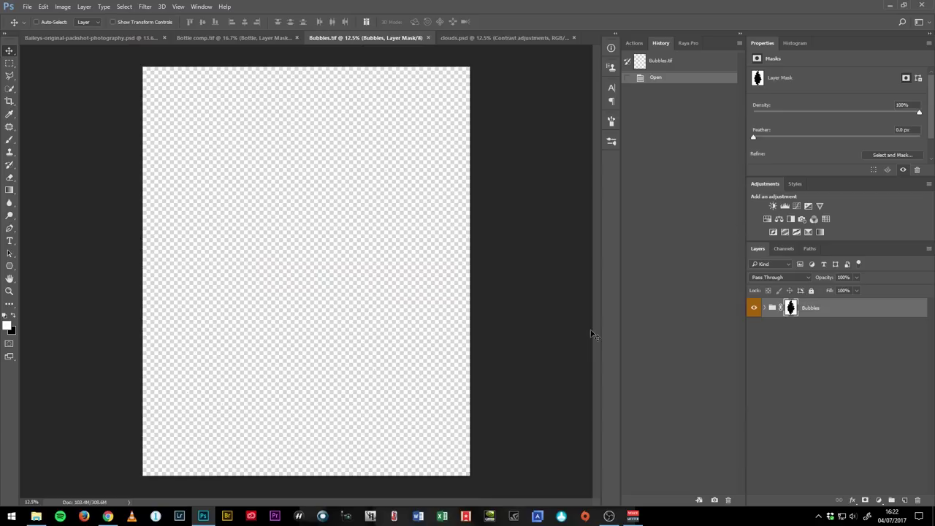
key("ctrl+shift+alt+n")
key("ctrl+bracketleft")
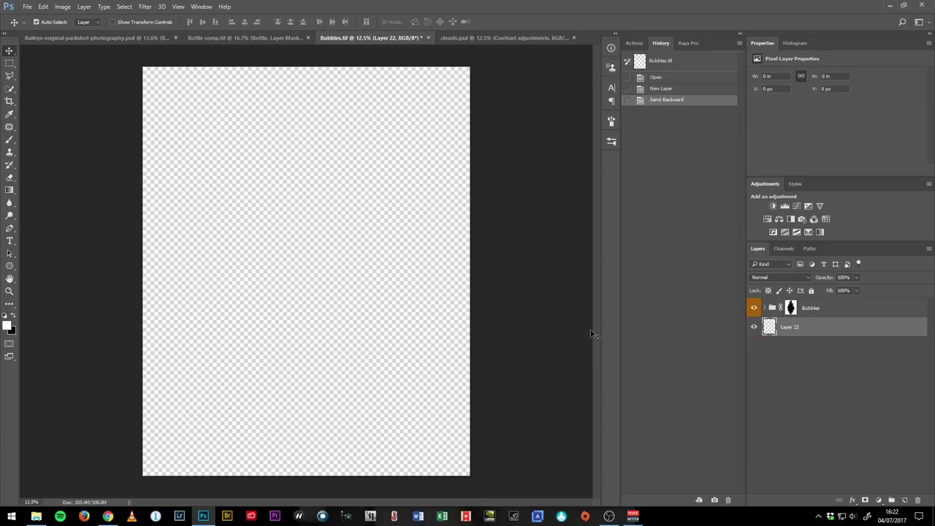
key("ctrl+BackSpace")
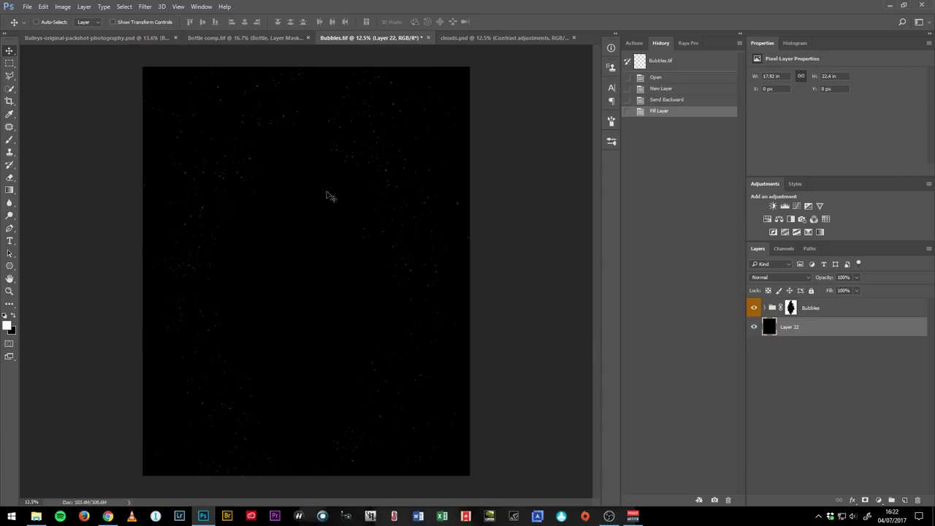
left_click_drag(209, 115, 167, 376)
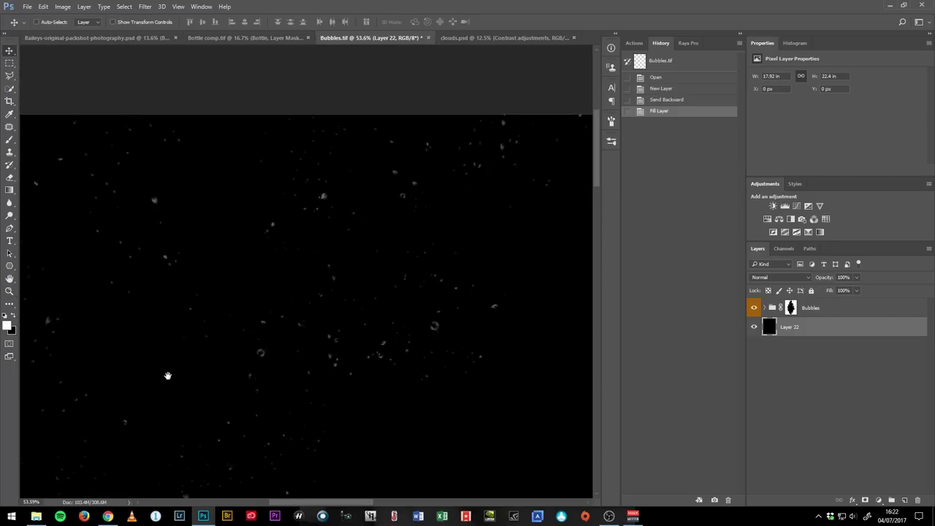
scroll(163, 376, "down", 5)
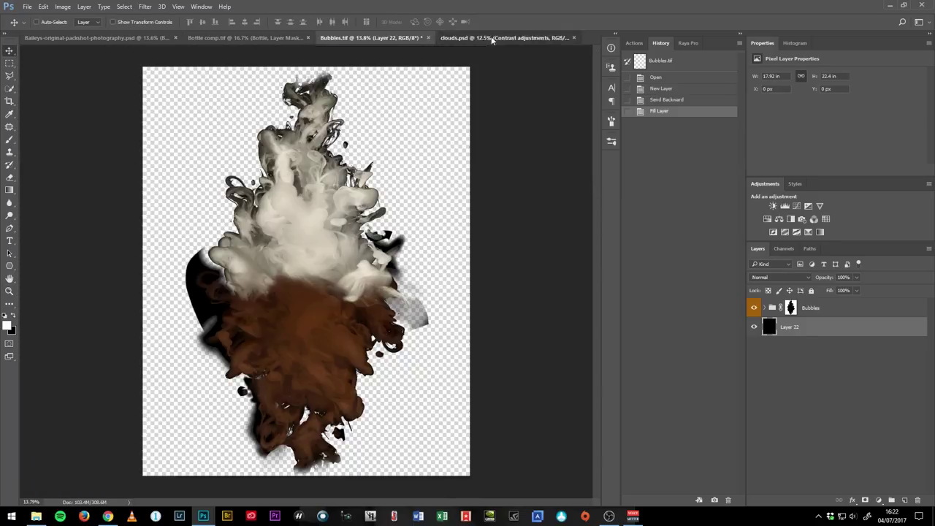
In clouds.psd, add a black-filled Layer 25 below the Clouds group.
left_click(492, 38)
key("ctrl+shift+alt+n")
key("ctrl+bracketleft")
key("ctrl+bracketleft")
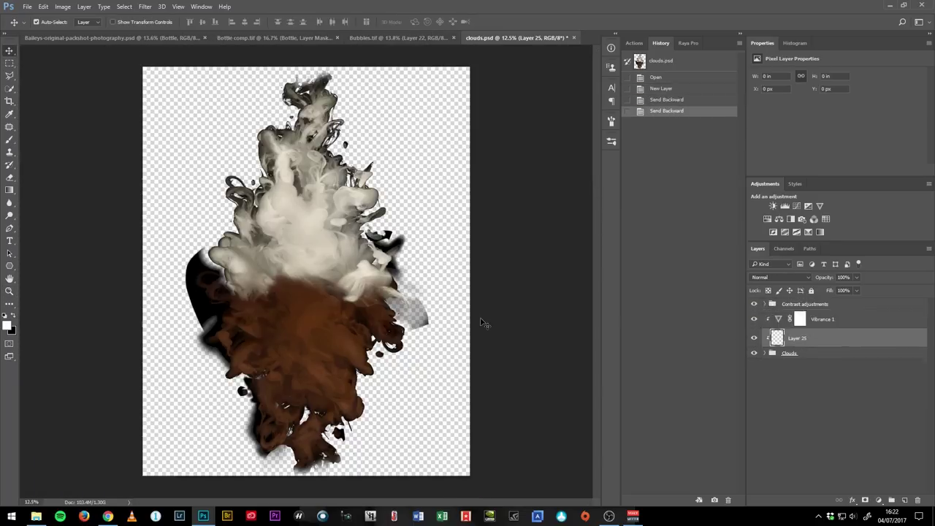
key("ctrl+bracketleft")
key("alt+BackSpace")
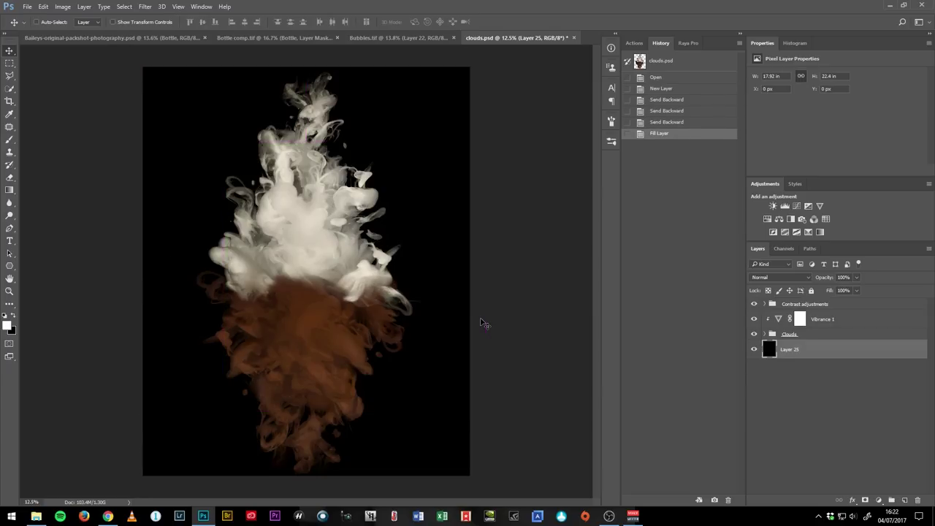
Practise moving a new Layer 26 up and down the stack with Ctrl+[ and Ctrl+], then delete it.
left_click(853, 306)
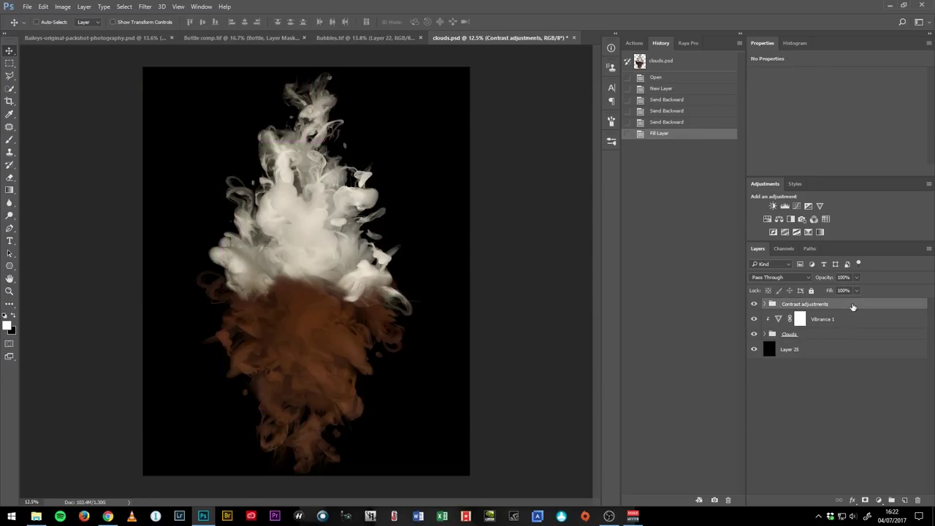
key("ctrl+shift+alt+n")
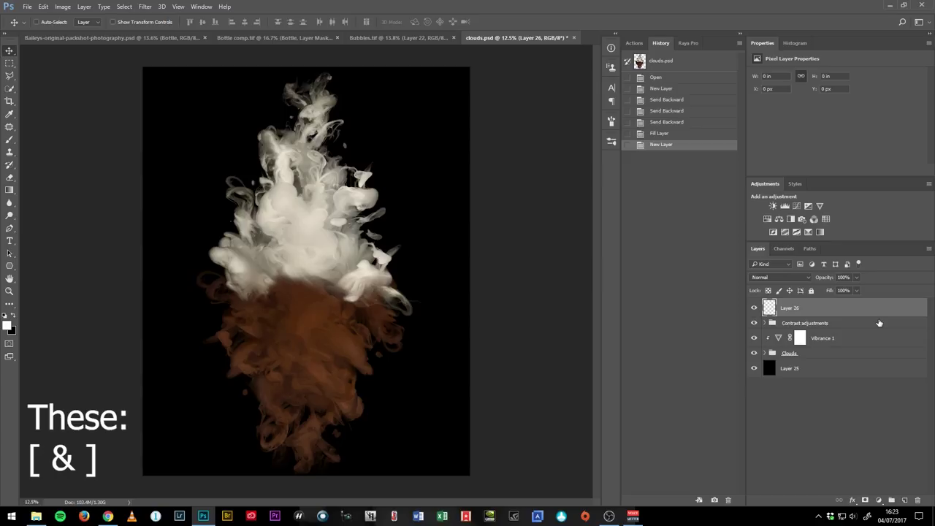
key("ctrl+bracketleft")
key("ctrl+bracketleft")
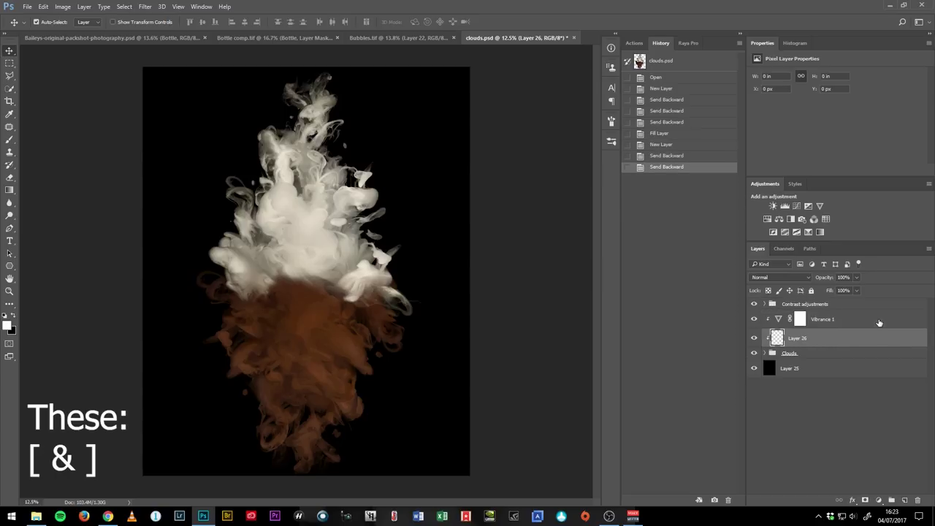
key("ctrl+bracketright")
key("ctrl+bracketright")
key("ctrl+bracketleft")
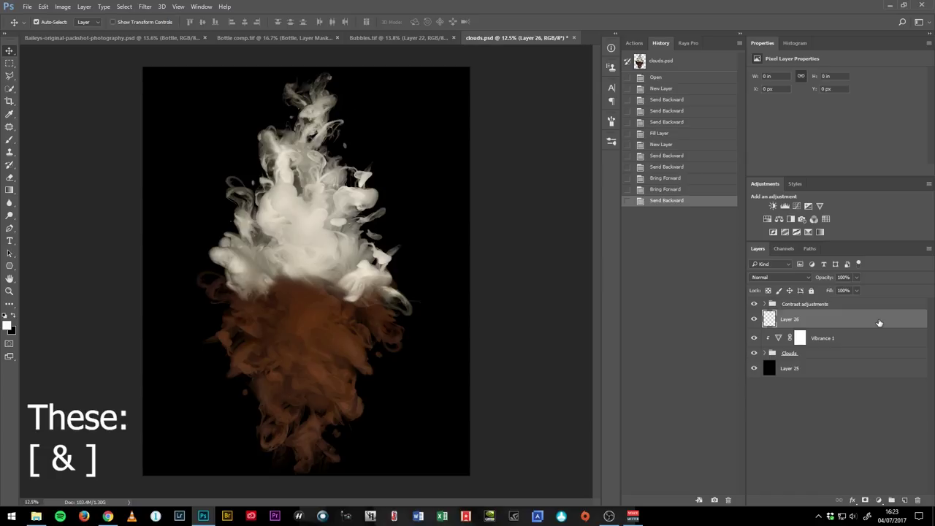
key("ctrl+bracketleft")
key("ctrl+bracketleft")
key("ctrl+bracketleft")
key("ctrl+bracketright")
key("ctrl+bracketright")
key("ctrl+bracketright")
key("ctrl+bracketright")
key("ctrl+bracketleft")
key("ctrl+bracketleft")
key("ctrl+bracketleft")
key("ctrl+bracketleft")
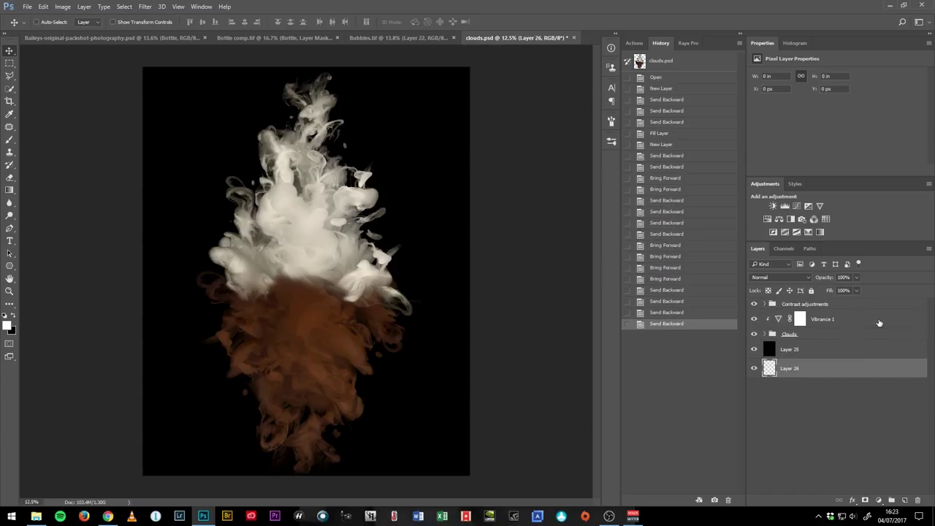
key("Delete")
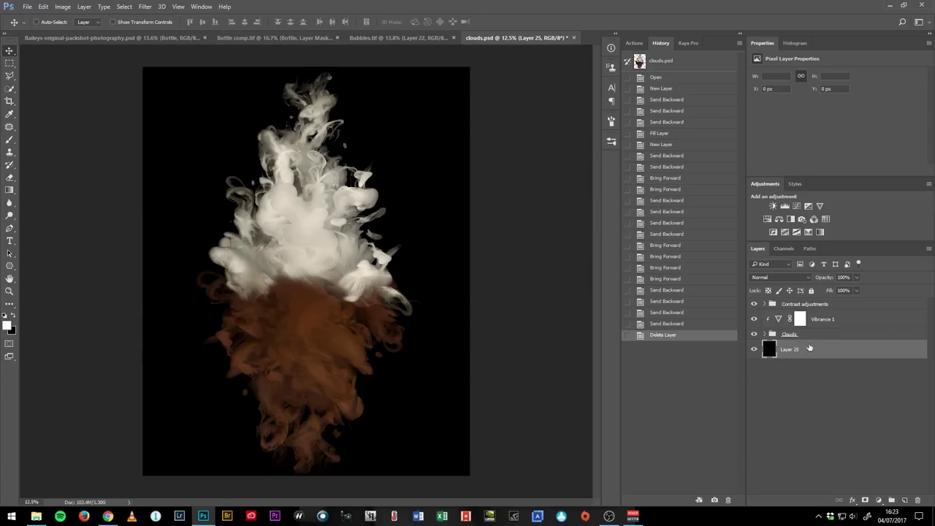
Expand the Clouds, Outside clouds, Main clouds, Contrast adjustments, Top and Bottom cloud groups to inspect them.
left_click(767, 333)
left_click(773, 345)
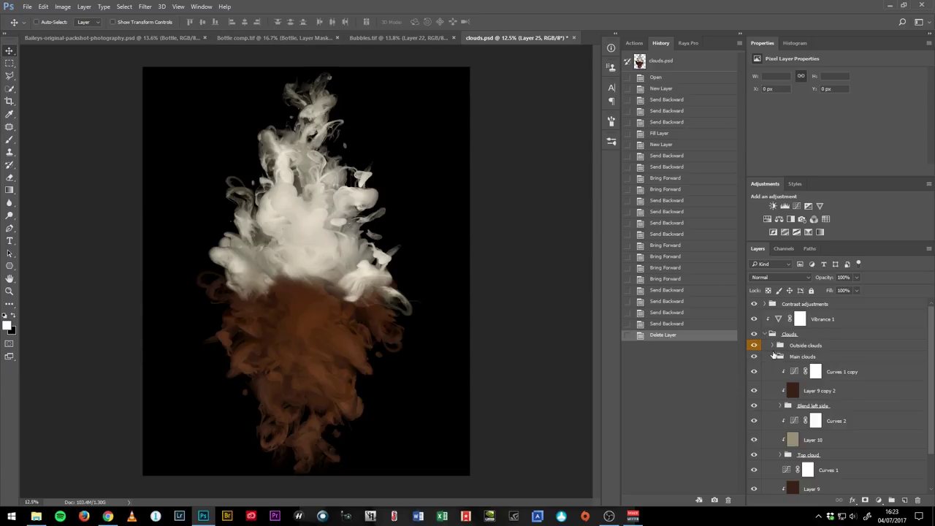
left_click(774, 416)
left_click(766, 305)
scroll(913, 380, "down", 10)
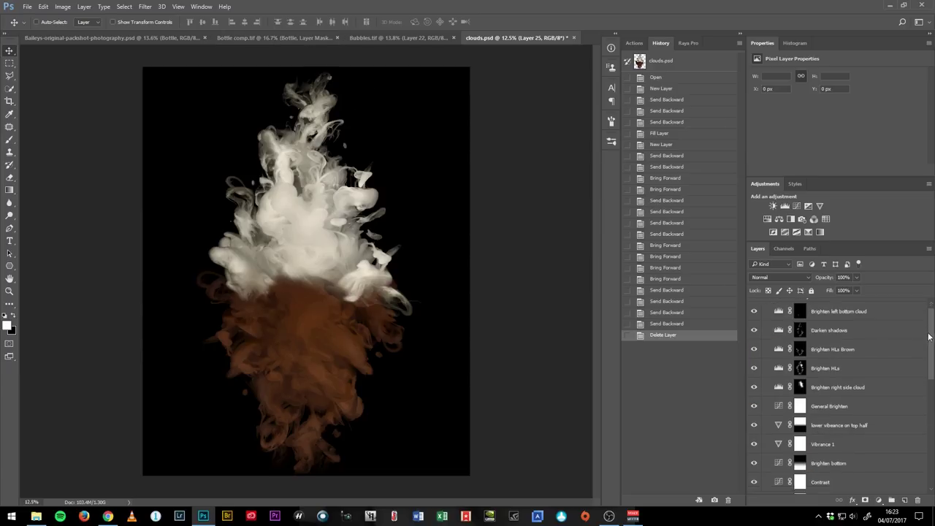
scroll(913, 428, "down", 2)
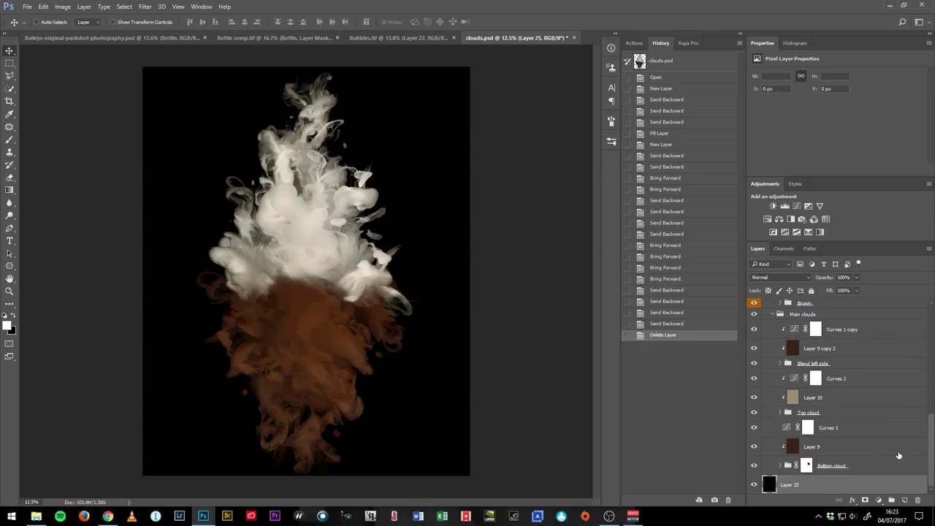
left_click(780, 413)
scroll(794, 455, "down", 2)
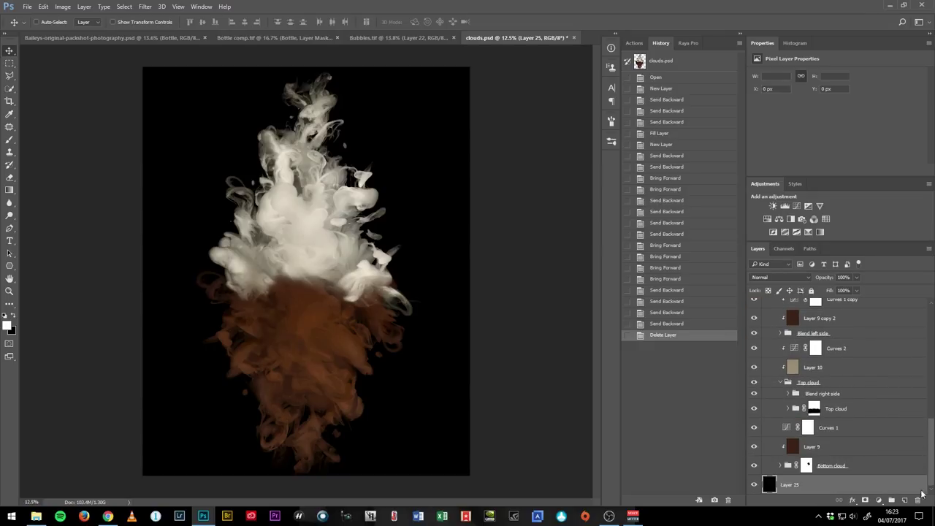
left_click(780, 466)
scroll(804, 438, "up", 1)
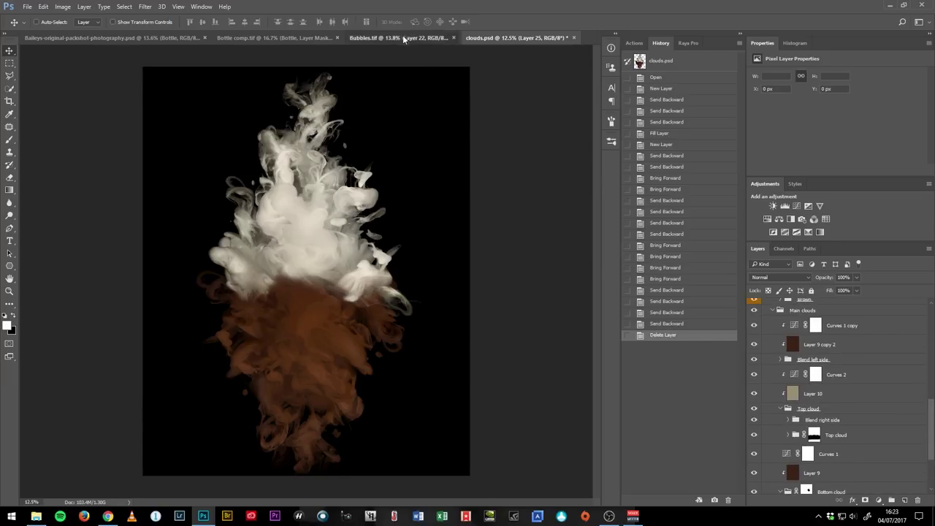
In Bubbles.tif, expand the Bubbles group and zoom in on the bubbles.
left_click(403, 38)
left_click(765, 308)
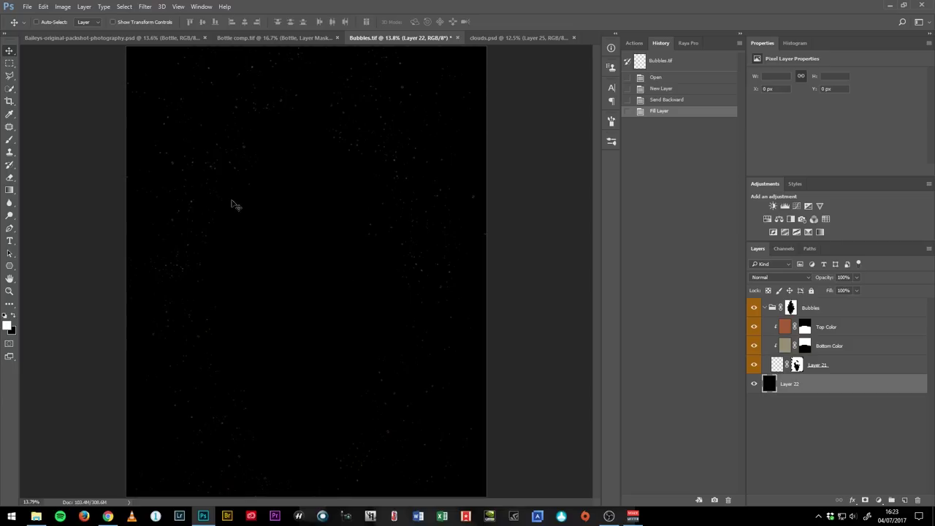
left_click_drag(198, 130, 238, 329)
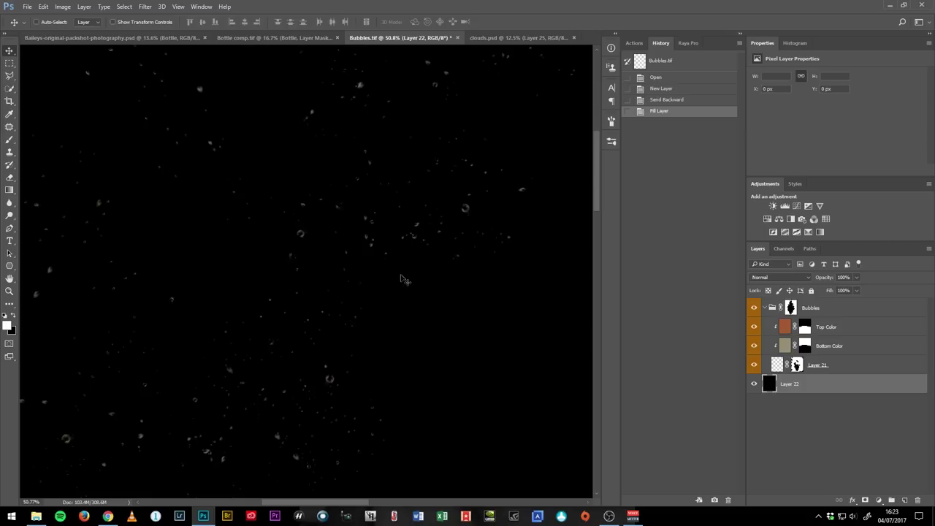
scroll(332, 239, "up", 2)
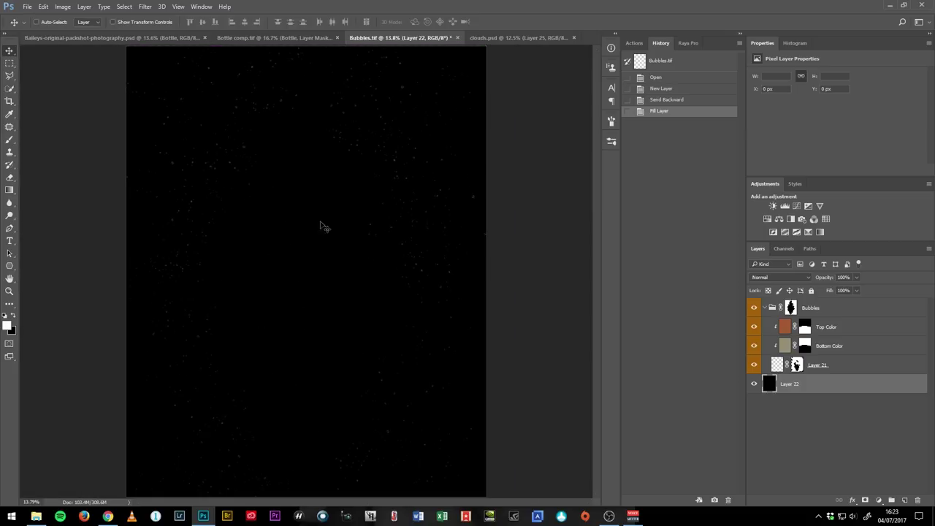
In Bottle comp.tif, hide the correction groups and bottle layers down to the bare base bottle.
left_click(258, 39)
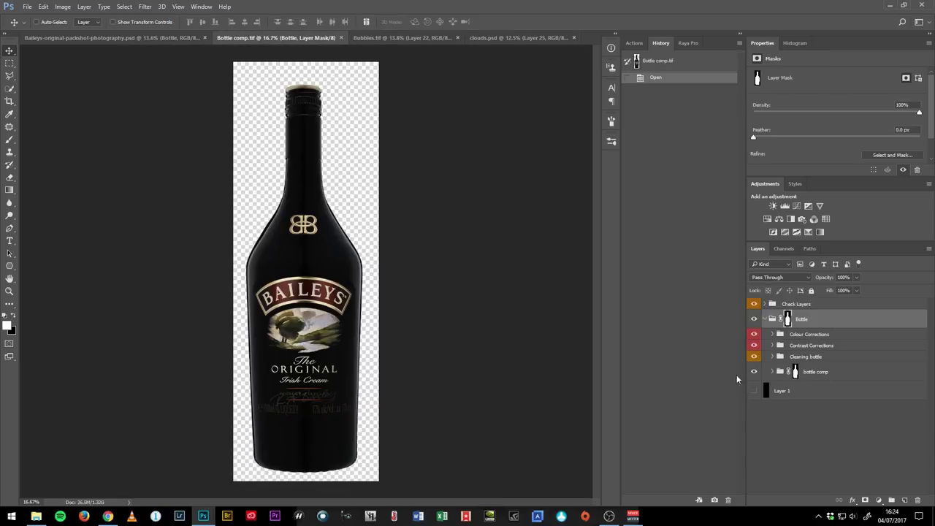
left_click(772, 372)
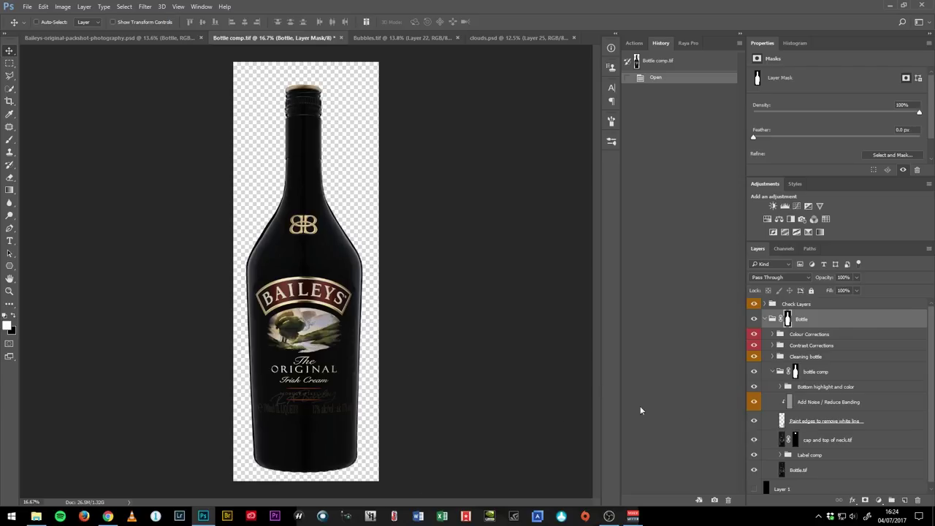
scroll(930, 412, "down", 1)
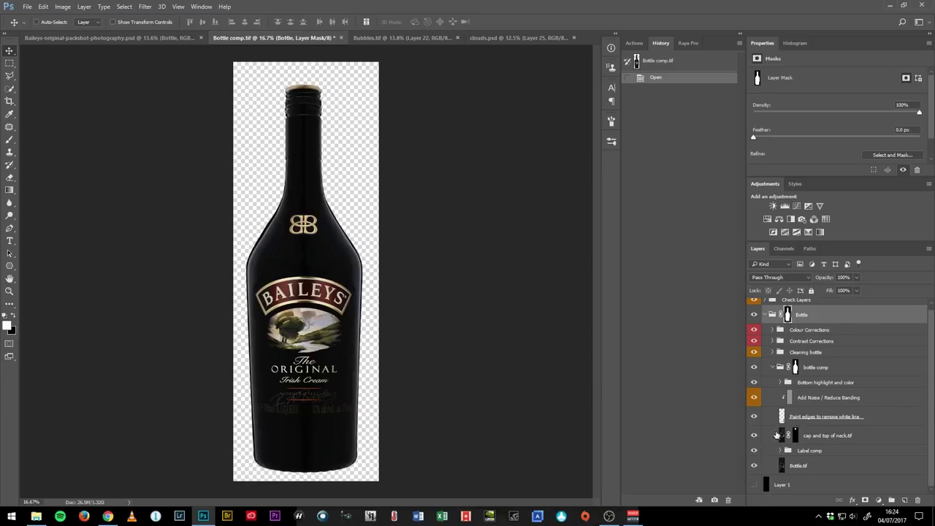
left_click(755, 368, "alt")
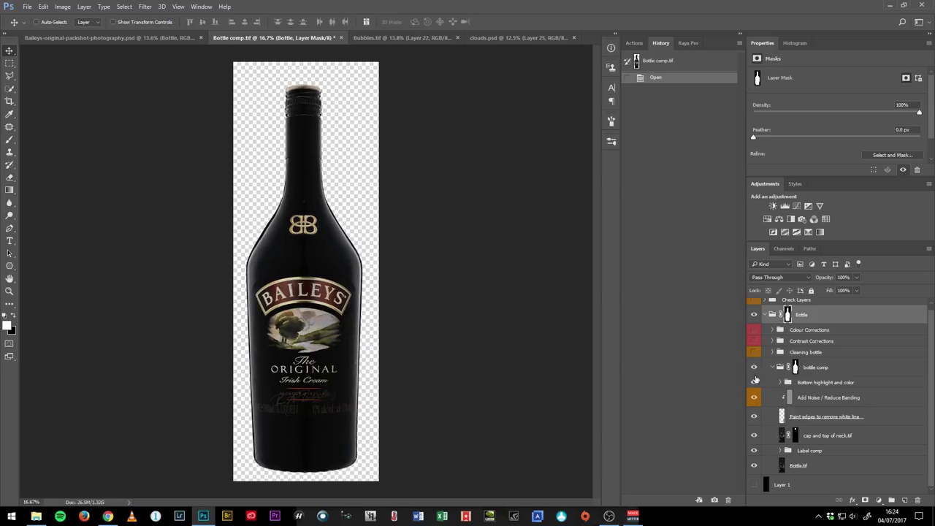
left_click(755, 368)
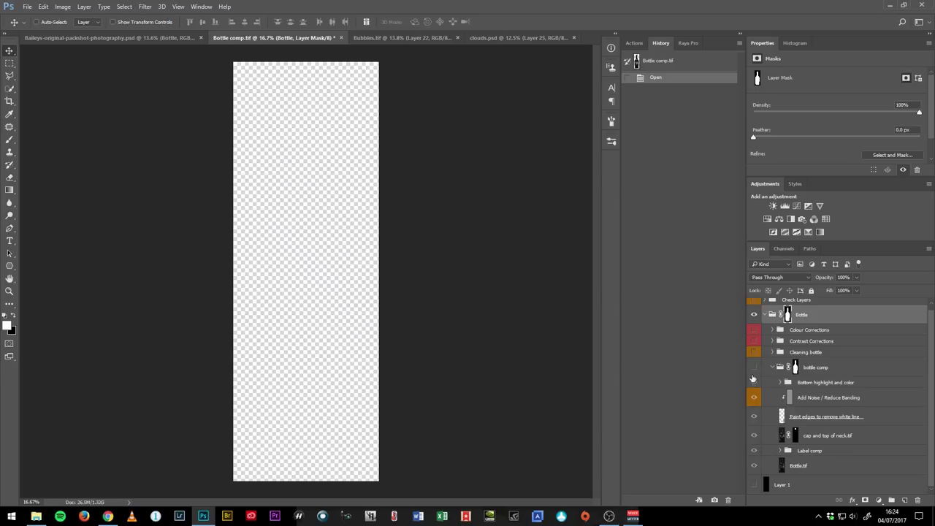
left_click(755, 368)
left_click_drag(754, 398, 754, 465)
left_click(755, 465)
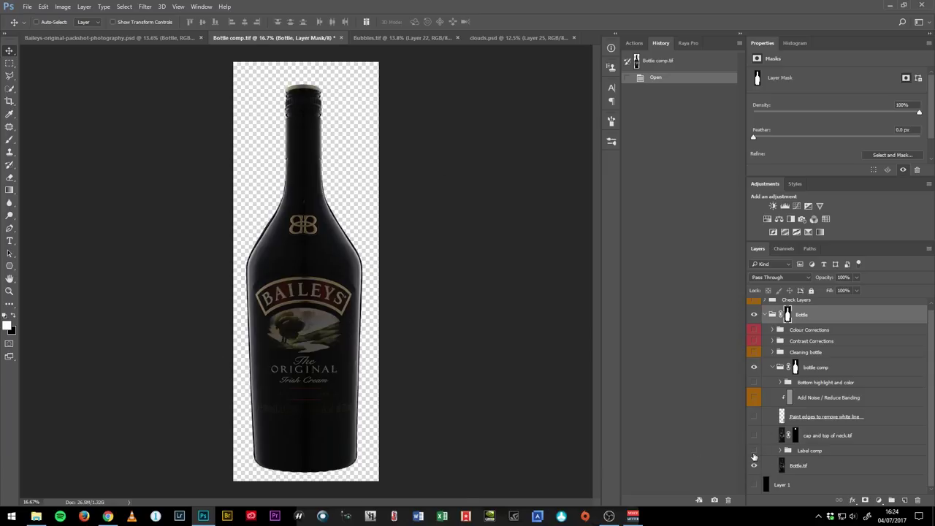
Hide all Label comp layers, then reveal the bottom text and Product of Ireland signature.
left_click(785, 451)
scroll(923, 462, "down", 5)
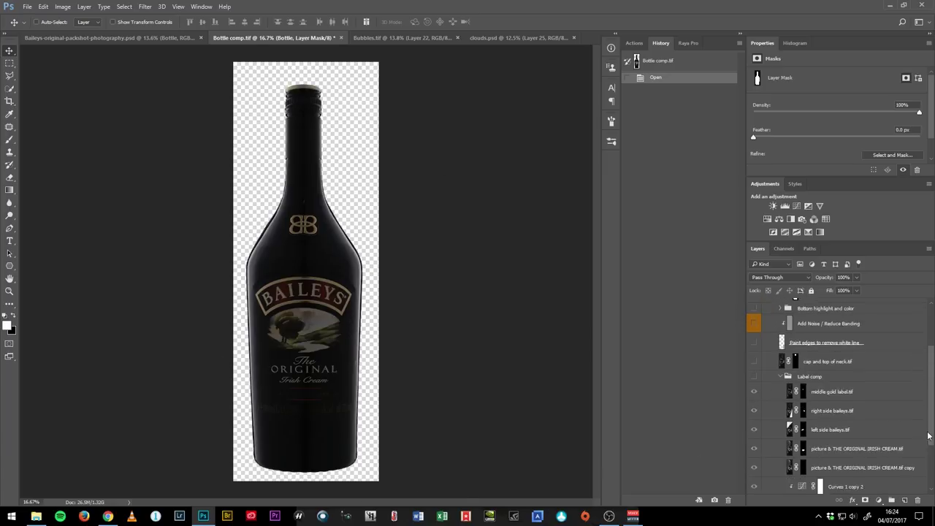
scroll(922, 462, "down", 1)
left_click_drag(755, 324, 757, 455)
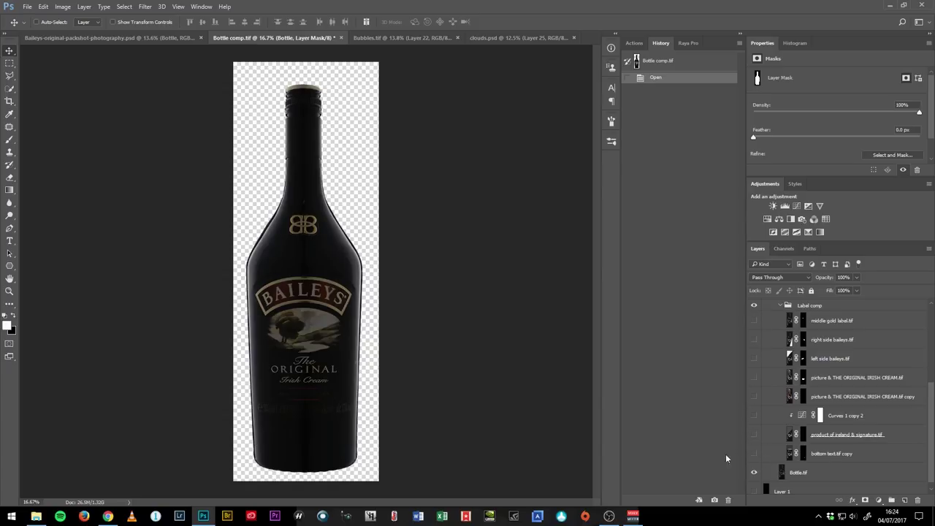
left_click_drag(294, 398, 376, 377)
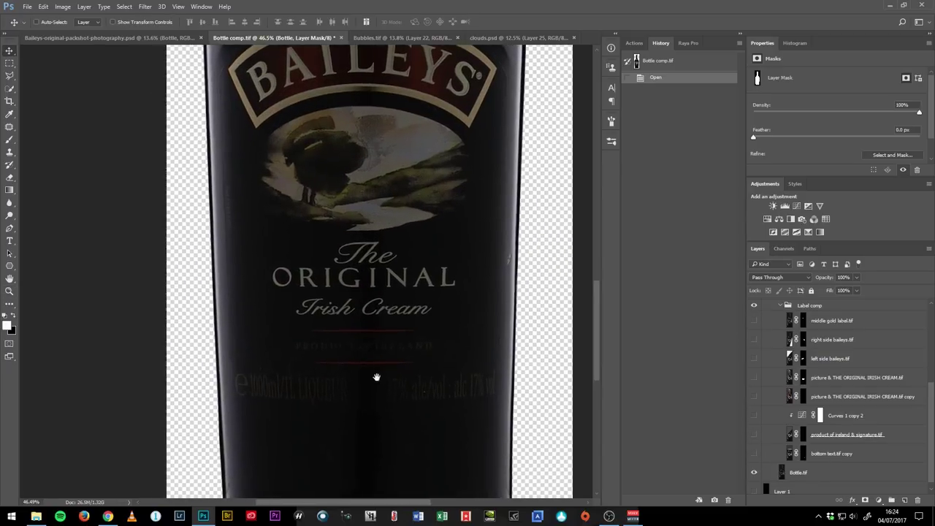
left_click(754, 454)
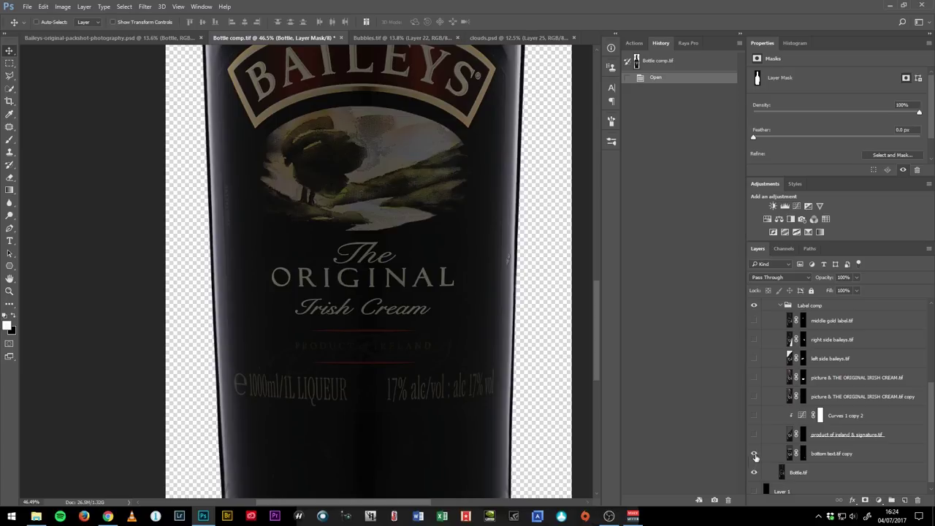
left_click(755, 436)
left_click(755, 436)
left_click(754, 437)
left_click_drag(413, 285, 385, 391)
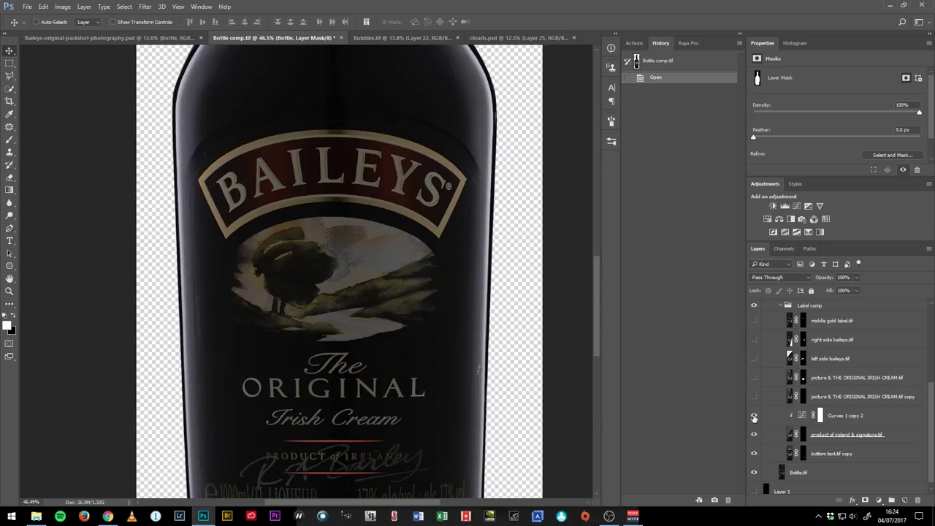
Reveal the Curves 1 copy 2 brightening of the Irish Cream text and the label picture.
left_click(755, 416)
left_click(754, 397)
left_click(755, 397)
left_click(755, 397)
left_click(754, 397)
left_click(755, 397)
left_click(755, 396)
left_click(754, 397)
left_click(755, 378)
left_click(755, 378)
left_click(755, 378)
Reveal both sides of the BAILEYS banner and the gold BB logo, then collapse Label comp.
left_click(754, 358)
left_click(755, 359)
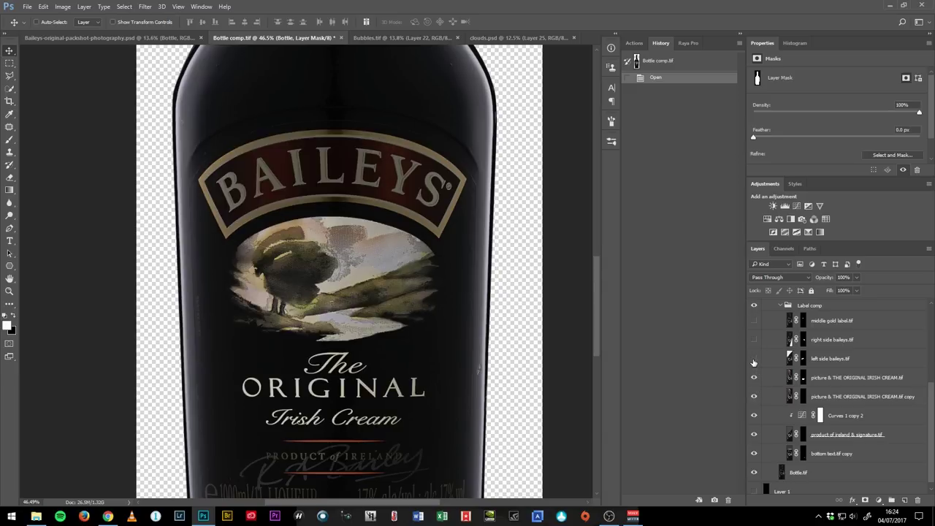
left_click(755, 359)
left_click(755, 341)
left_click(755, 341)
left_click(755, 340)
left_click_drag(382, 175, 377, 441)
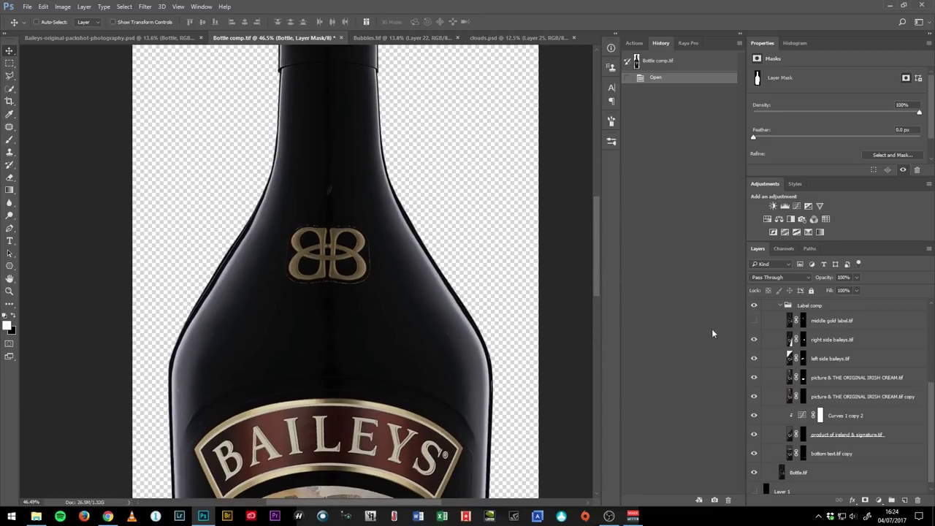
left_click(755, 321)
key("ctrl+0")
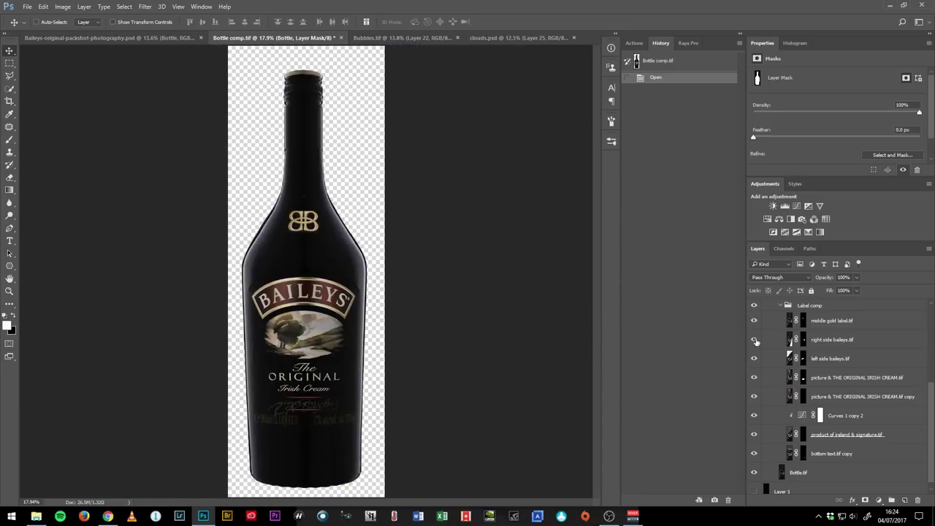
left_click(780, 306)
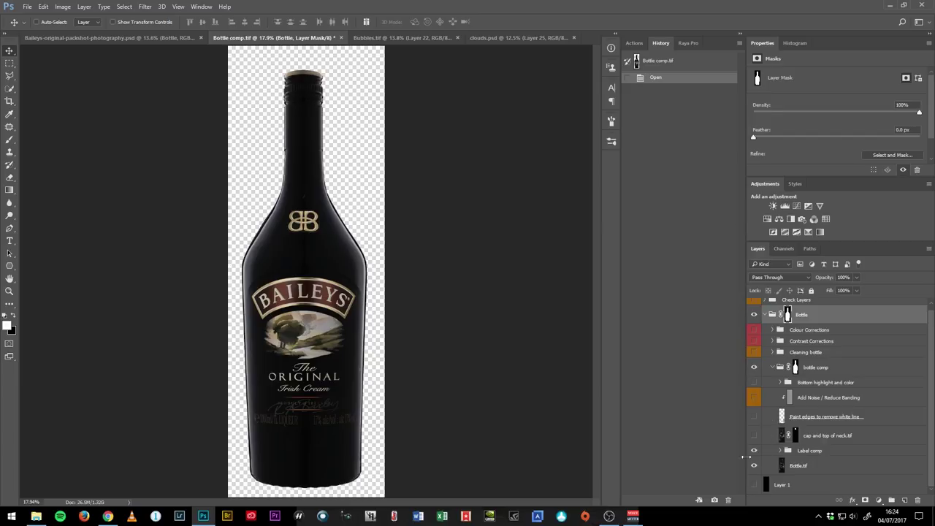
Turn the cap, paint edges and Add Noise layers and the three correction groups back on.
left_click(754, 436)
left_click(754, 417)
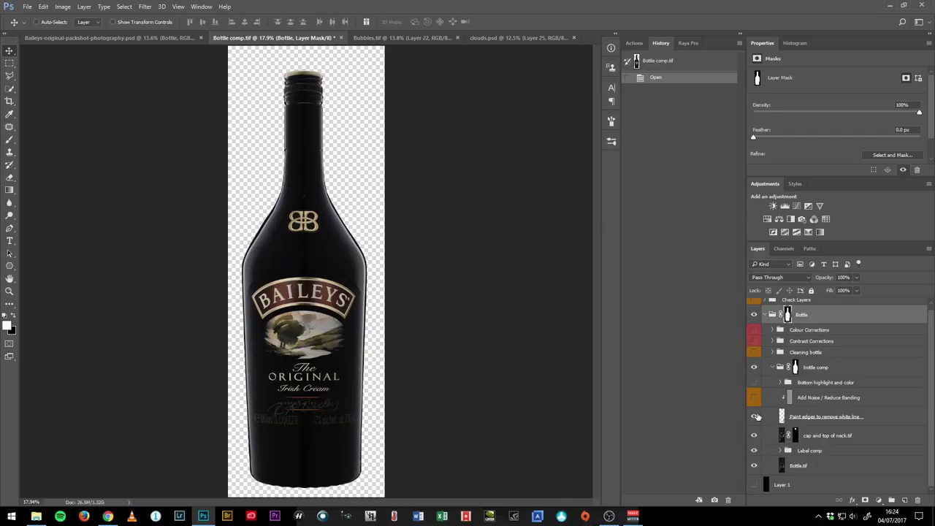
left_click(755, 398)
left_click(773, 368)
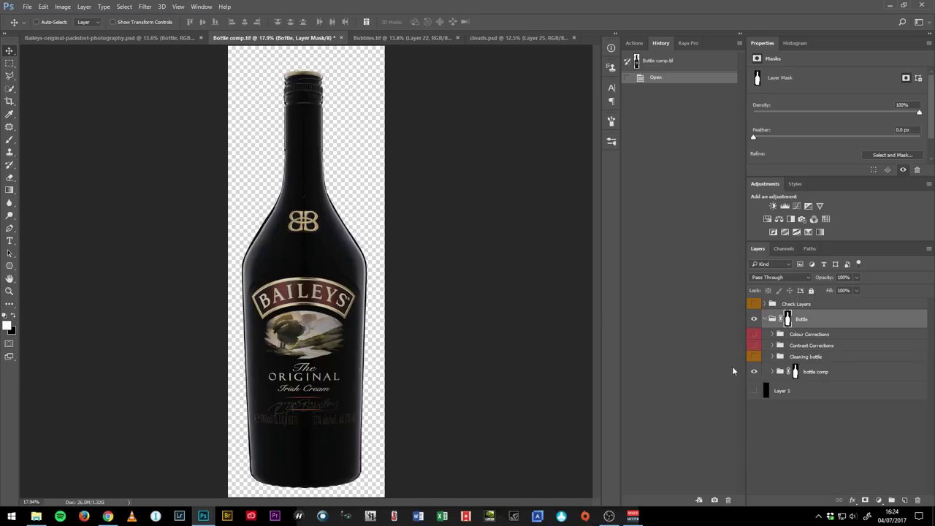
left_click(754, 357)
left_click(754, 345)
left_click(754, 334)
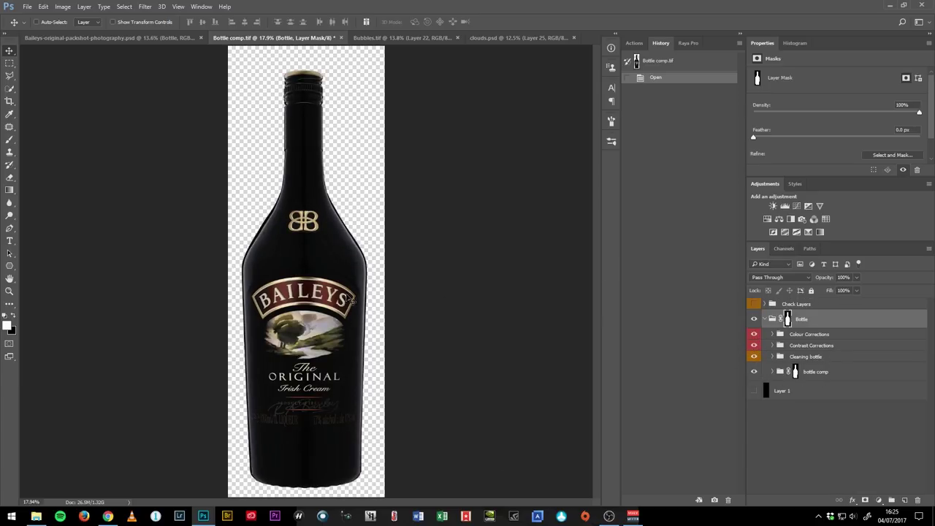
Cycle through the open documents to the Baileys packshot composite and select its Shadows group.
left_click(511, 37)
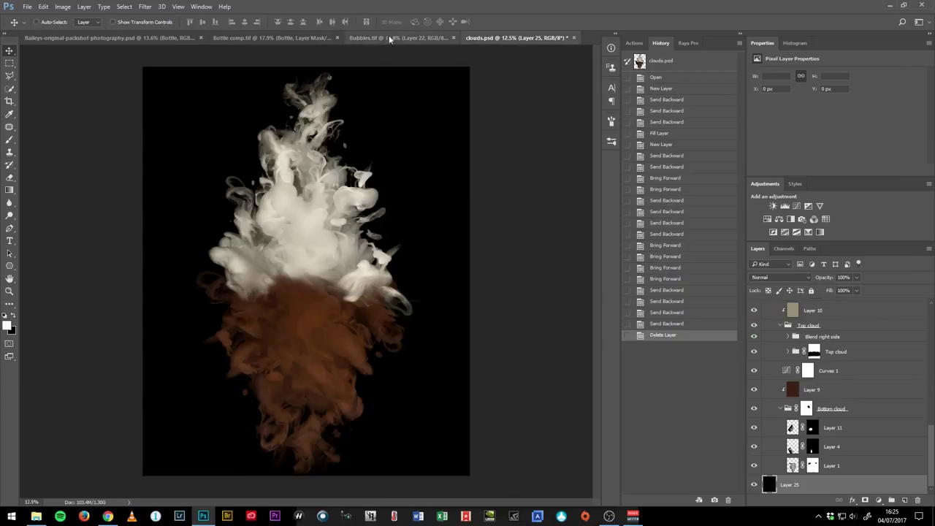
left_click(392, 36)
left_click(307, 36)
left_click(127, 37)
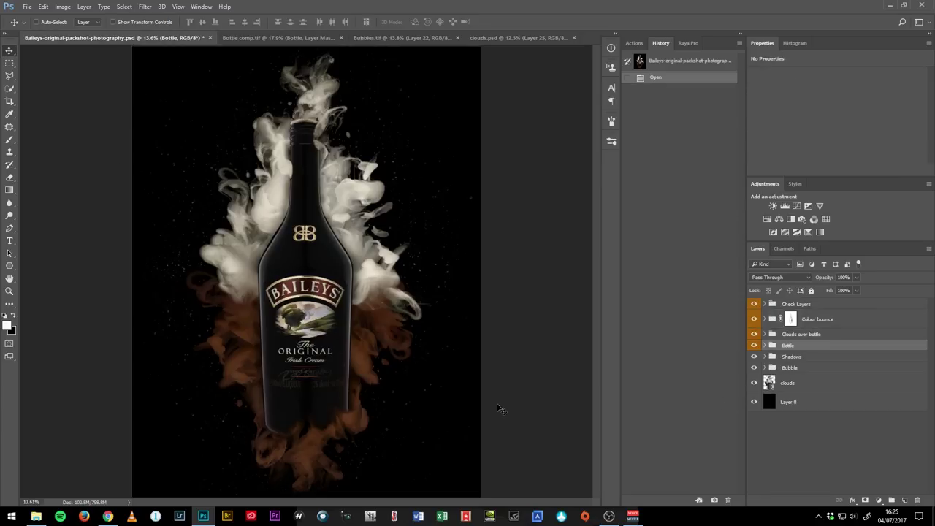
left_click(791, 357)
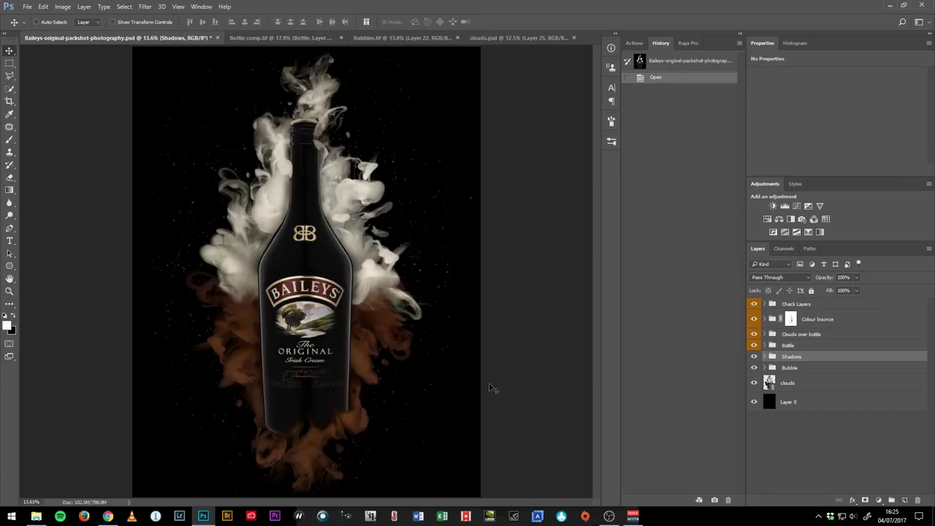
left_click(764, 356)
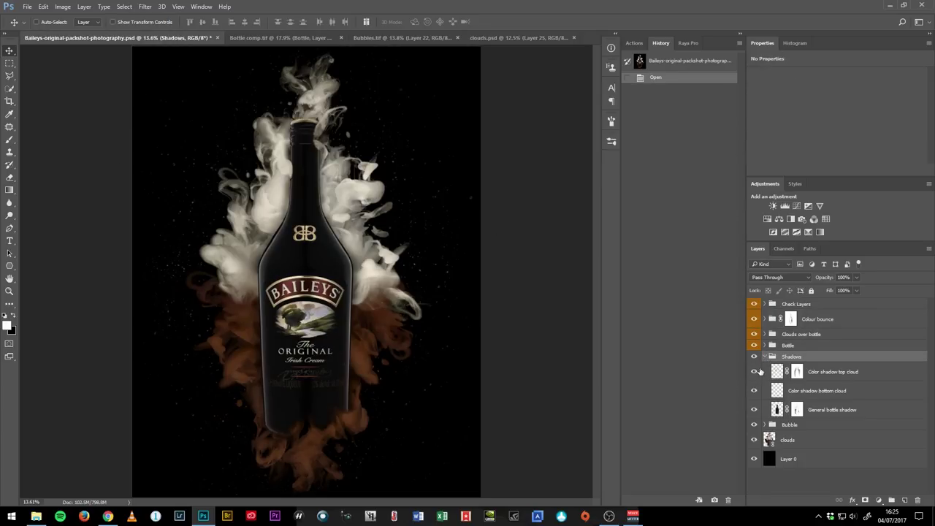
left_click(755, 357)
left_click(754, 356)
left_click(755, 357)
left_click(755, 357)
left_click(755, 356)
left_click(755, 356)
left_click(795, 334)
left_click(754, 333)
left_click(754, 334)
left_click(754, 334)
left_click(754, 334)
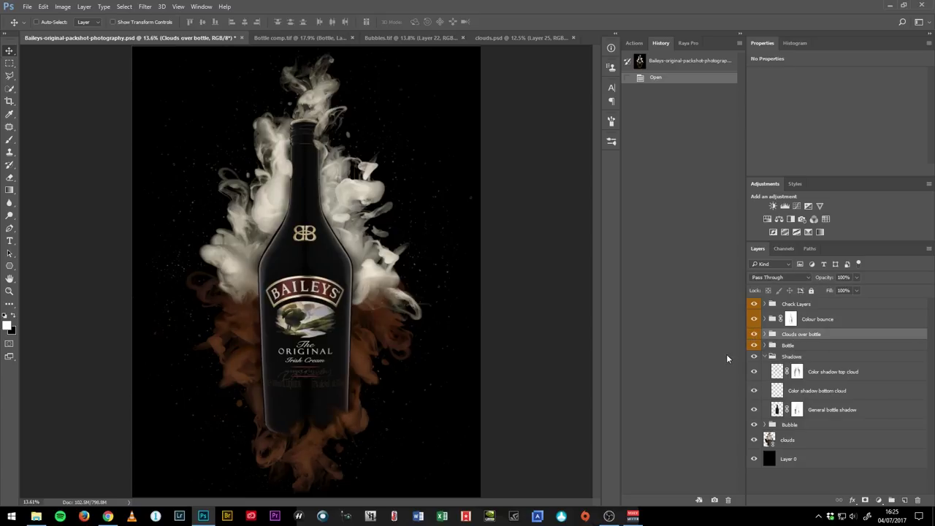
left_click(861, 323)
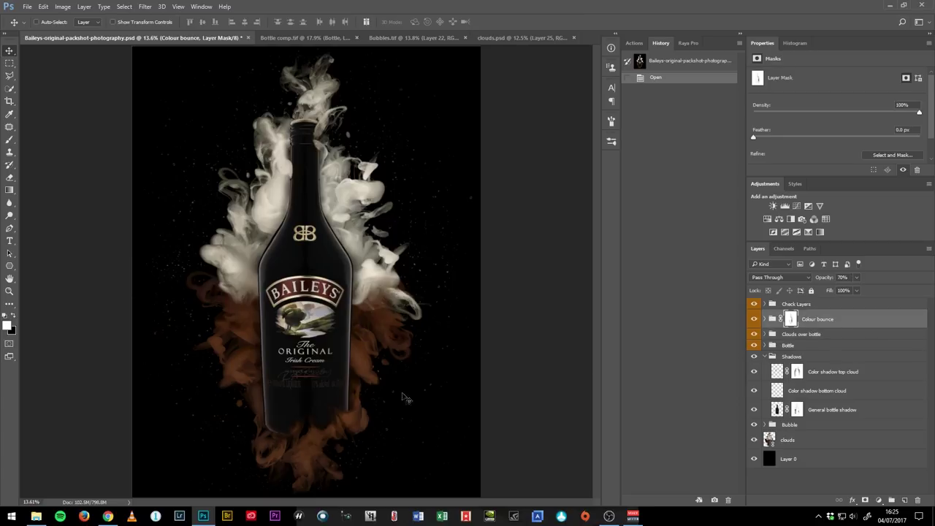
key("z")
left_click_drag(378, 349, 395, 237)
key("v")
left_click(754, 319)
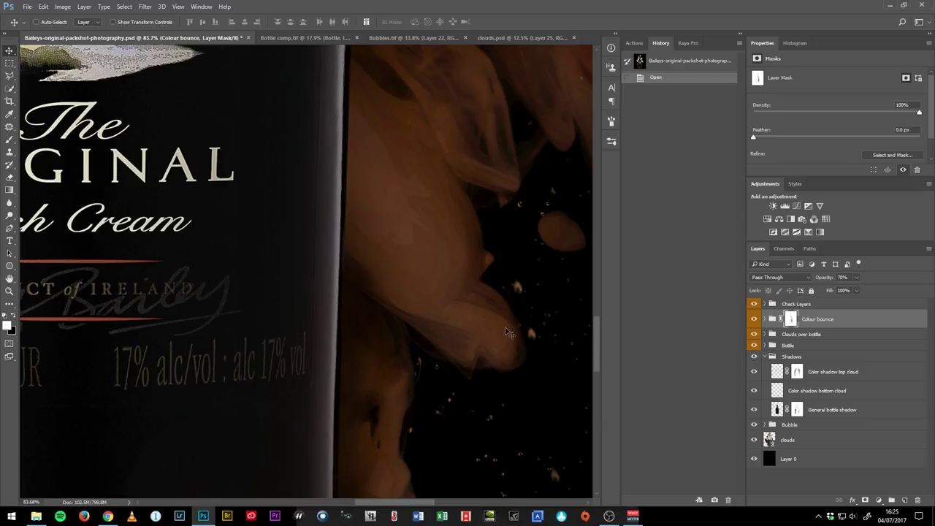
key("ctrl+0")
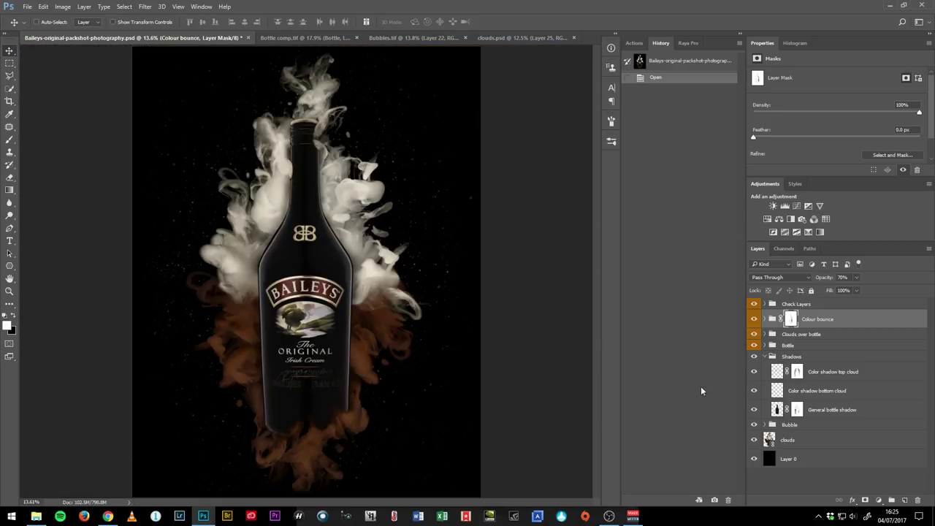
left_click(765, 357)
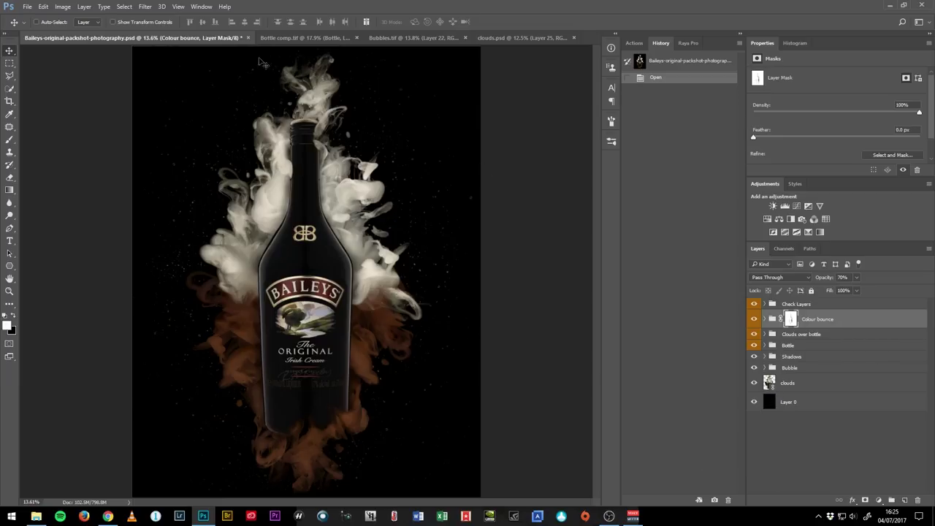
left_click(314, 38)
left_click(409, 37)
left_click(504, 37)
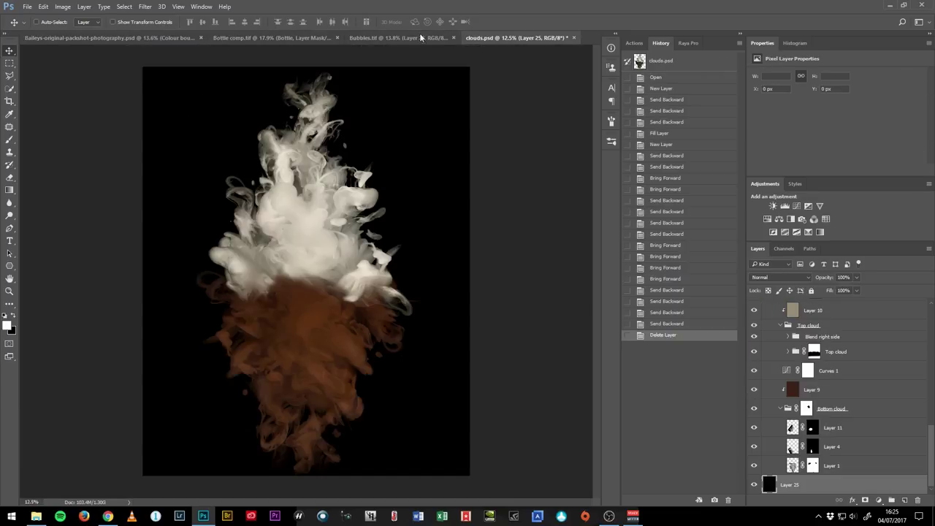
left_click(189, 38)
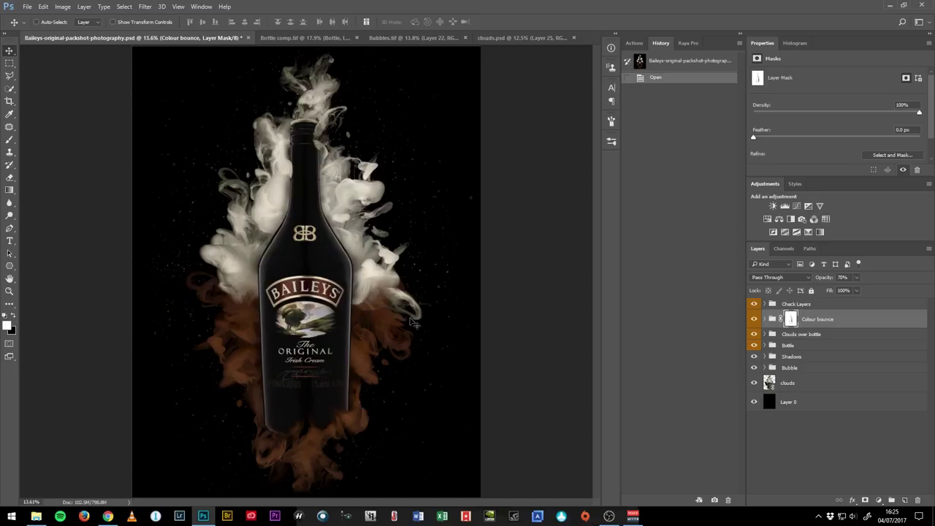
key("z")
left_click_drag(263, 326, 88, 191)
key("v")
left_click_drag(307, 146, 256, 401)
left_click_drag(326, 175, 459, 183)
left_click_drag(110, 351, 358, 289)
left_click_drag(192, 311, 261, 346)
key("z")
key("v")
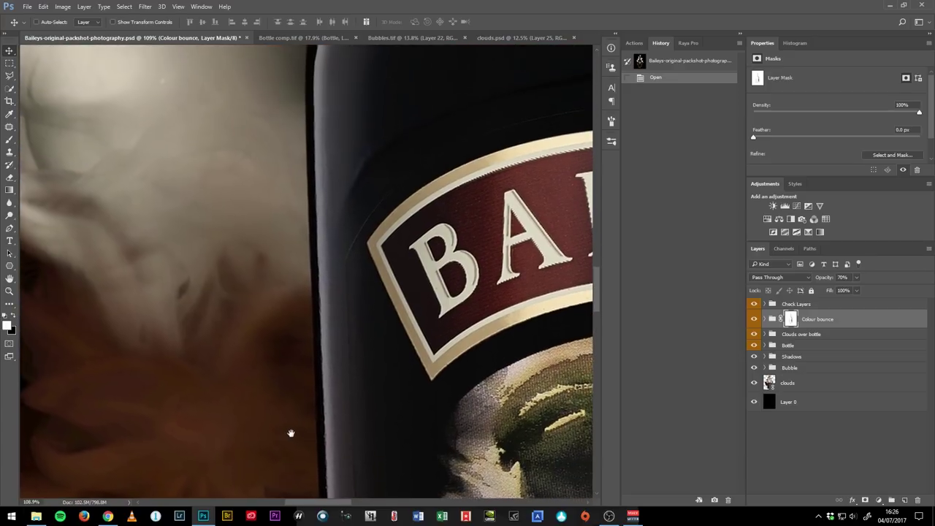
key("z")
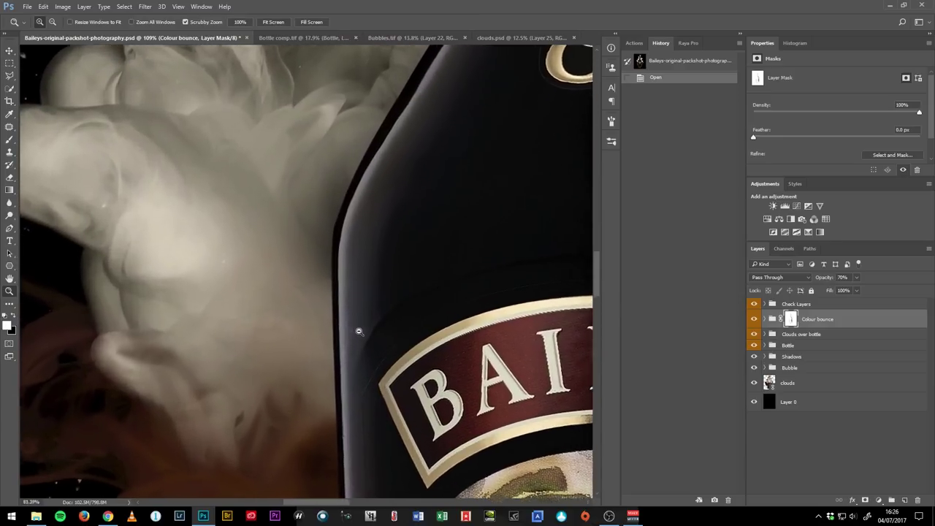
left_click_drag(359, 331, 380, 318)
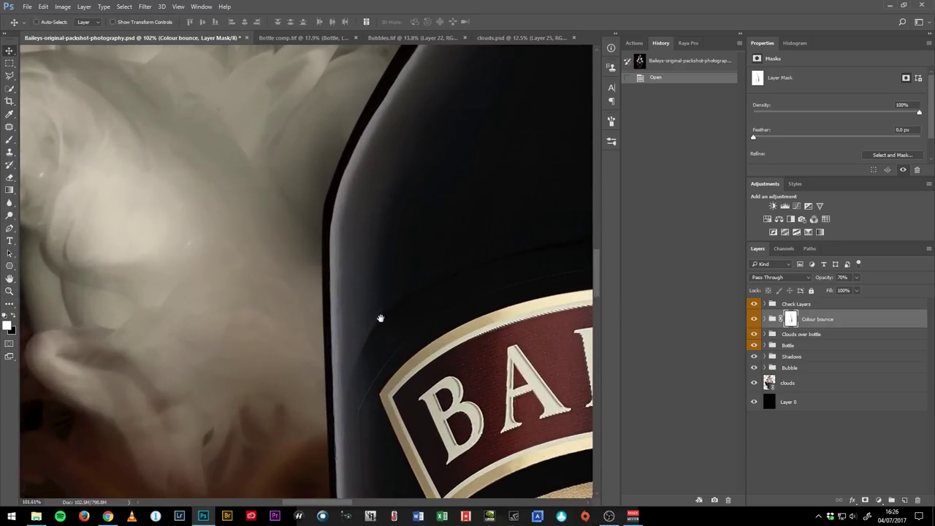
left_click_drag(370, 234, 299, 387)
left_click_drag(355, 309, 411, 150)
scroll(411, 151, "down", 6)
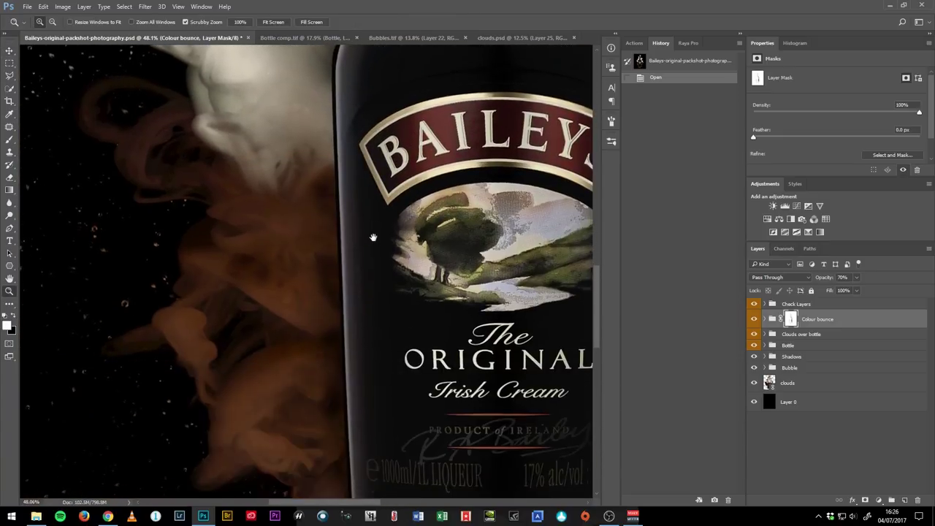
left_click_drag(413, 363, 428, 247)
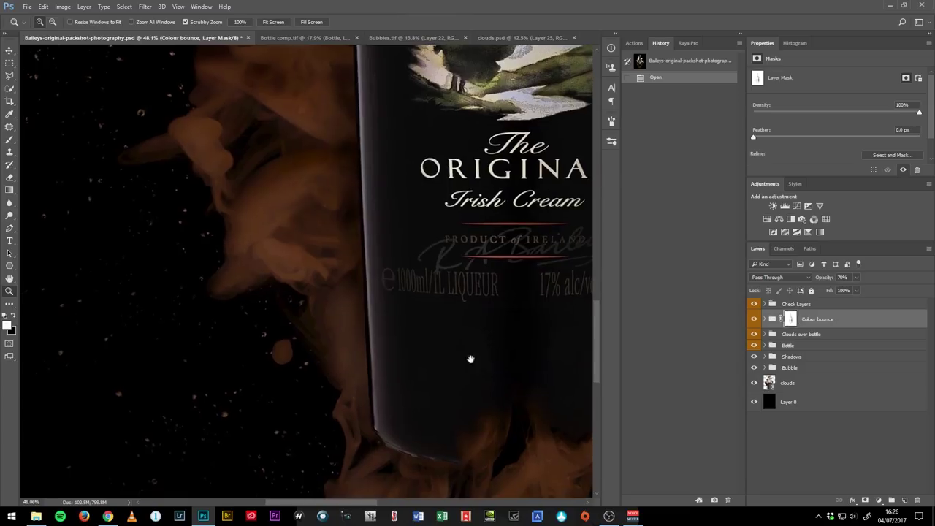
left_click_drag(472, 359, 317, 271)
left_click_drag(450, 257, 424, 393)
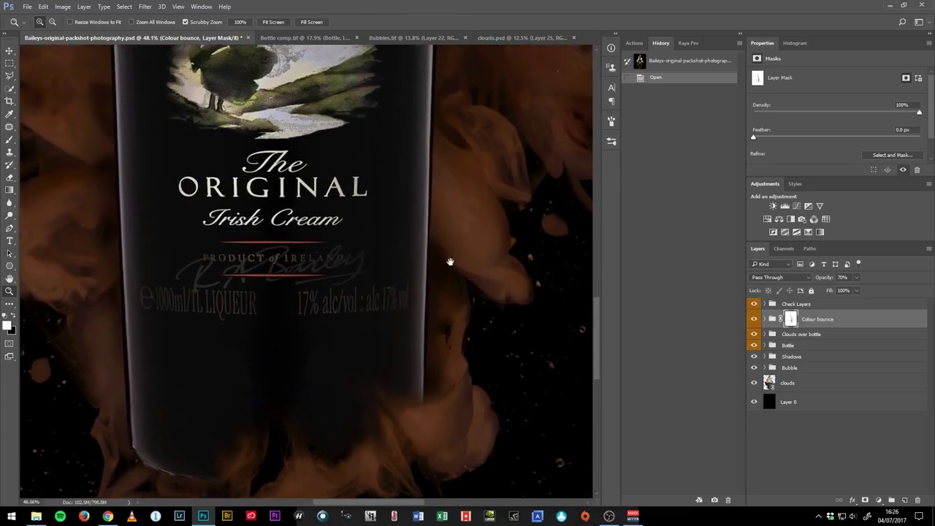
left_click_drag(453, 242, 442, 388)
mouse_move(276, 235)
left_mouse_down()
mouse_move(249, 259)
mouse_move(334, 392)
mouse_move(379, 264)
mouse_move(360, 261)
left_mouse_up()
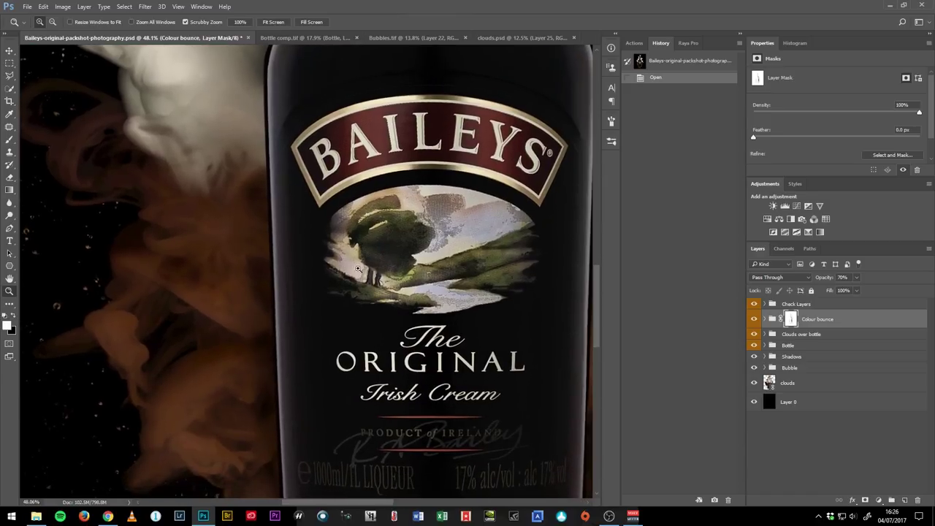
key("ctrl+0")
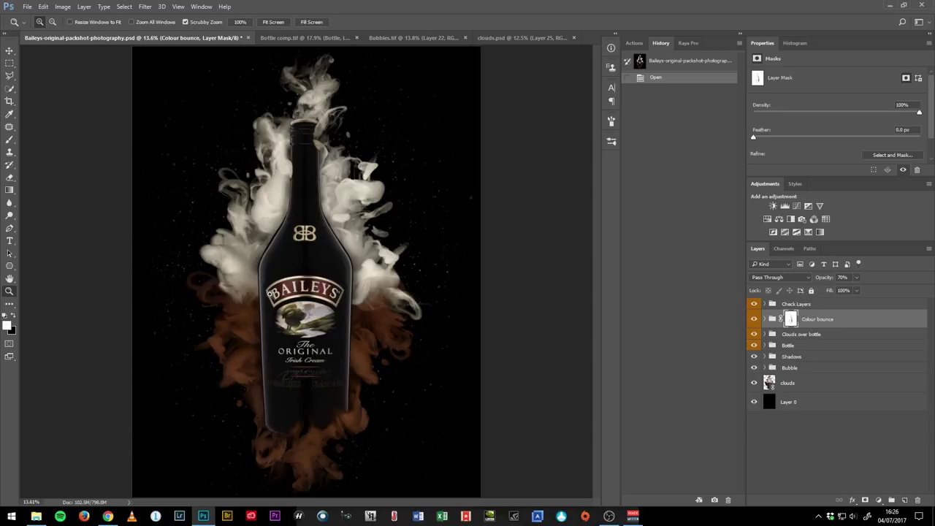
left_click_drag(253, 278, 229, 391)
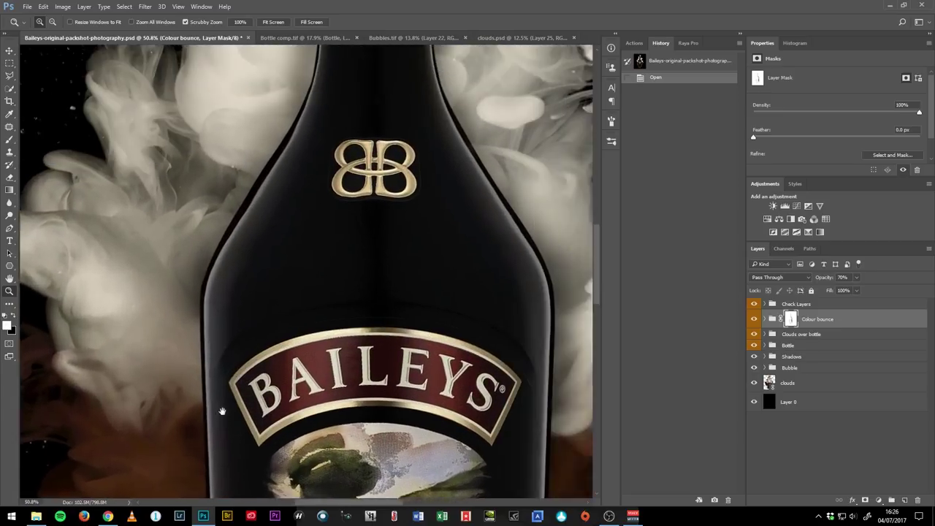
left_click_drag(255, 328, 267, 445)
left_click_drag(331, 349, 318, 370)
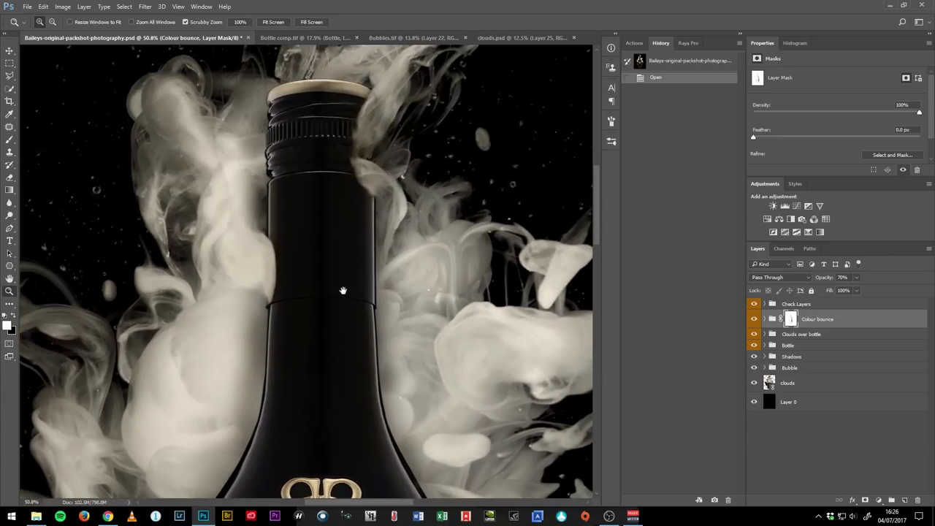
key("ctrl+0")
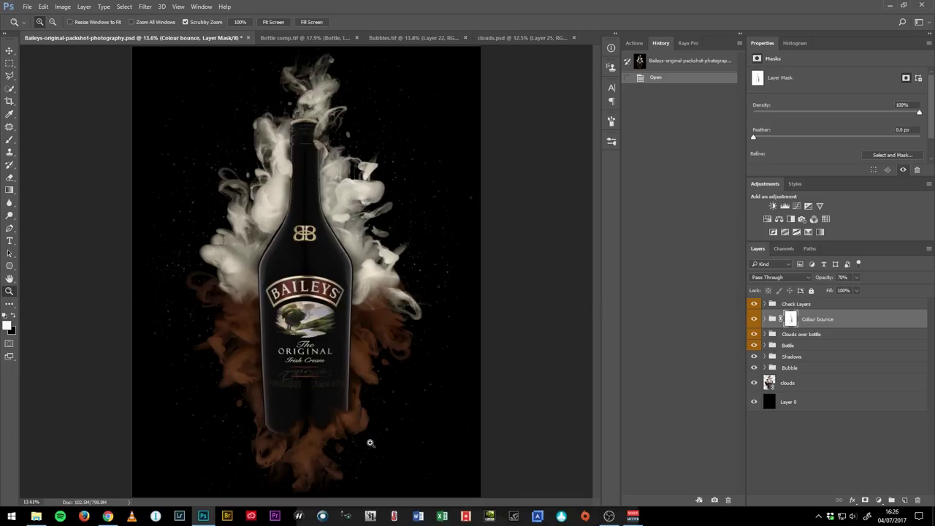
Switch to Bottle comp.tif, collapse the Bottle group and show the guides.
left_click(328, 37)
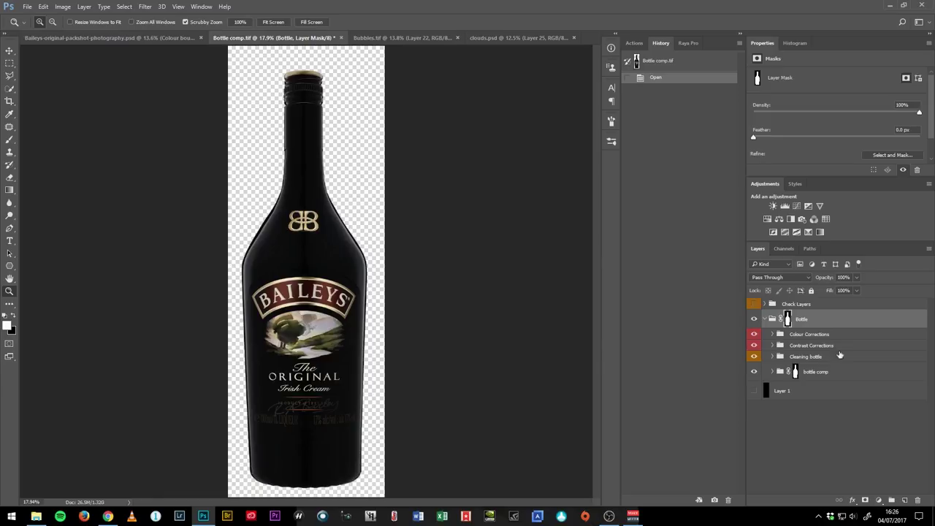
left_click(764, 320)
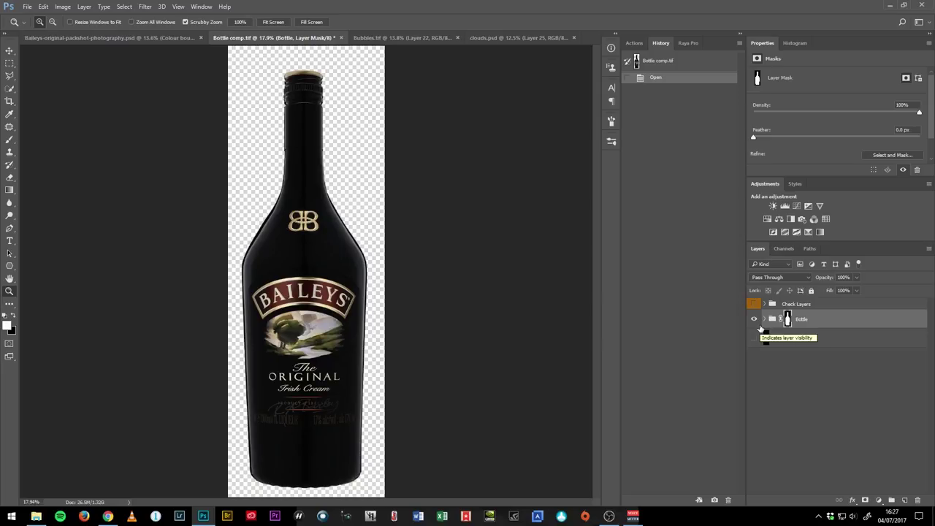
key("ctrl+semicolon")
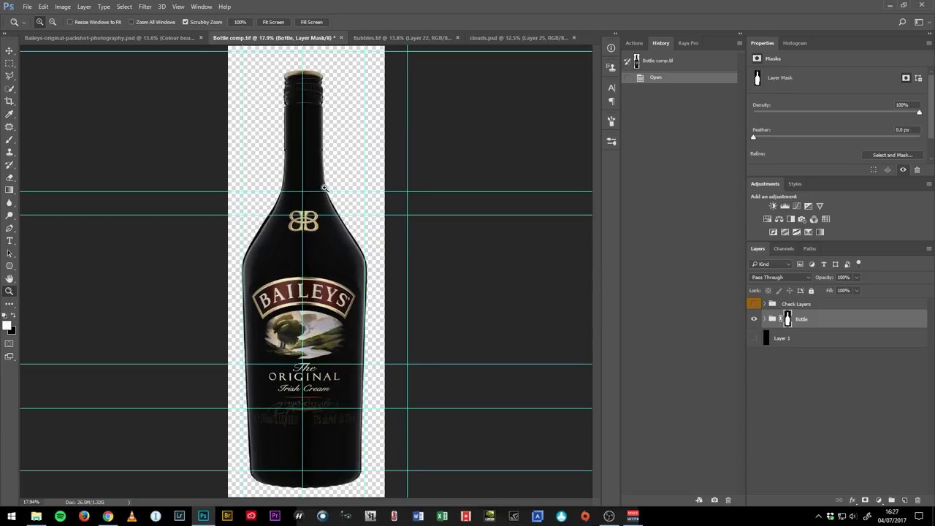
Drag the neck, shoulder and label-area guides to new positions on the bottle, then hide guides.
key("v")
left_click_drag(320, 190, 342, 69)
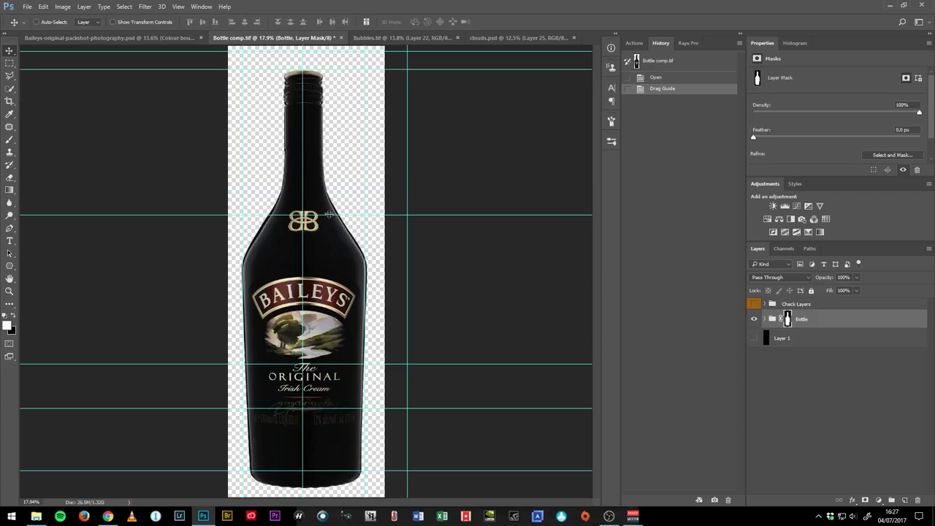
left_click_drag(330, 215, 330, 211)
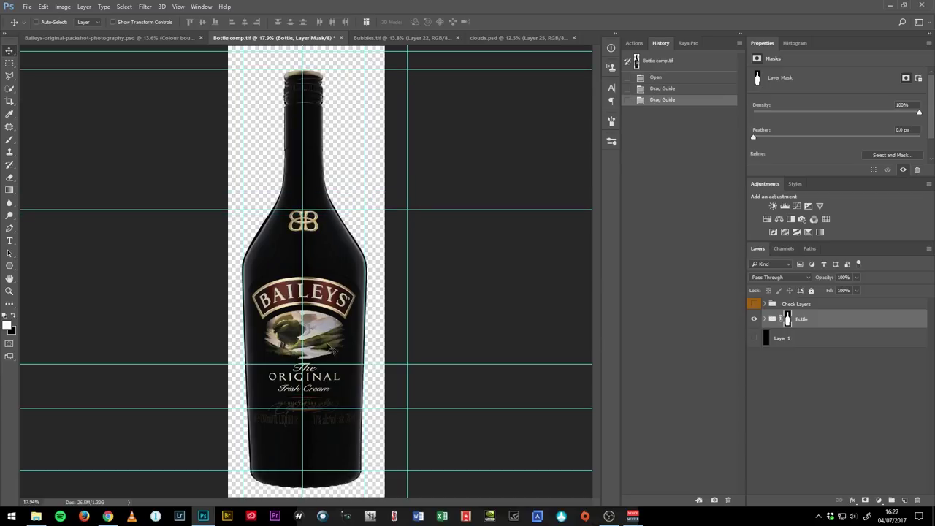
left_click_drag(326, 363, 338, 337)
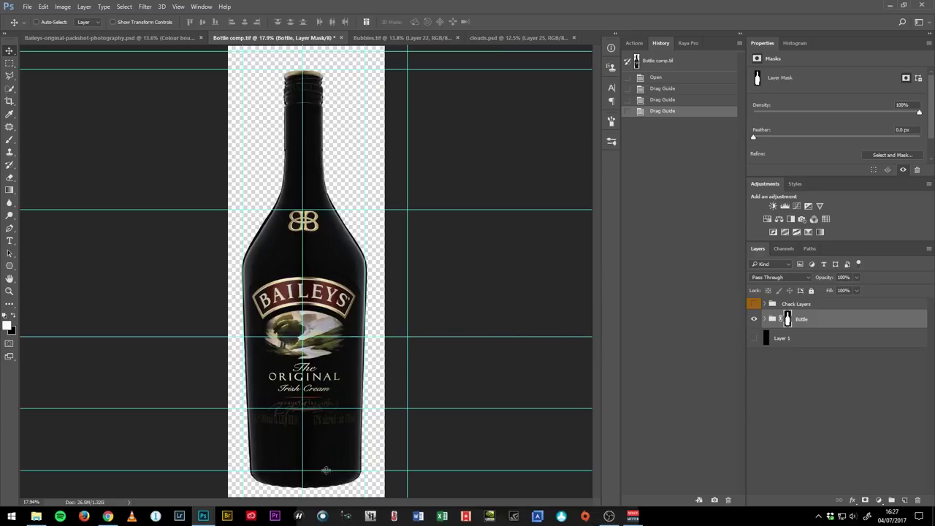
left_click_drag(329, 410, 335, 377)
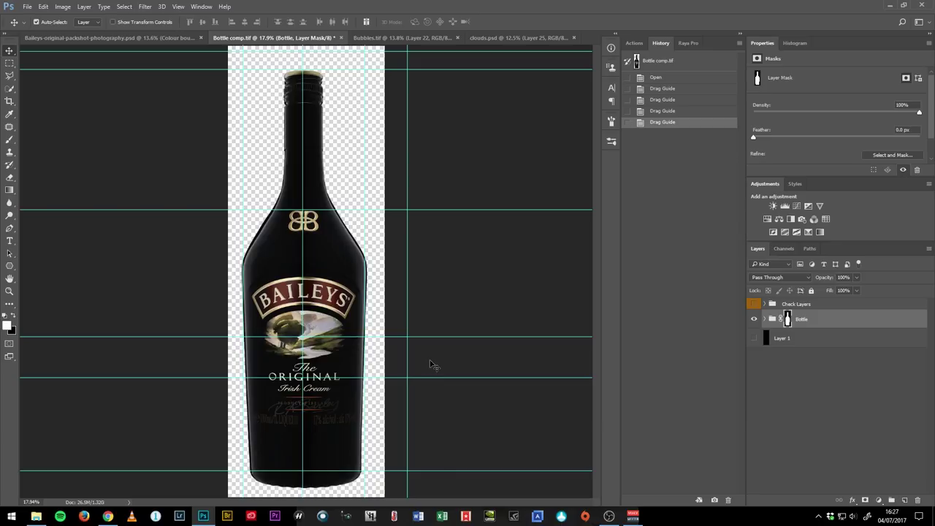
key("ctrl+semicolon")
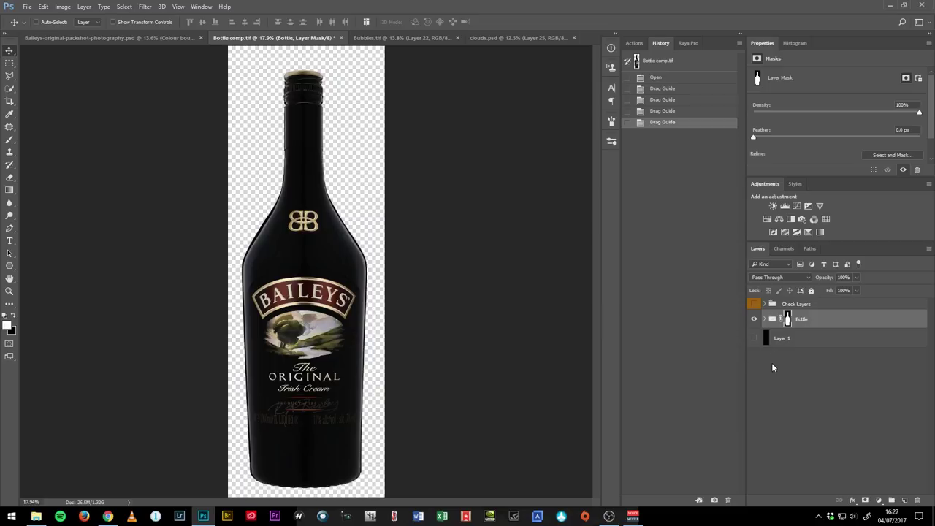
Add a new layer above the Bottle group and stamp a merged copy of visible layers.
left_click(766, 318)
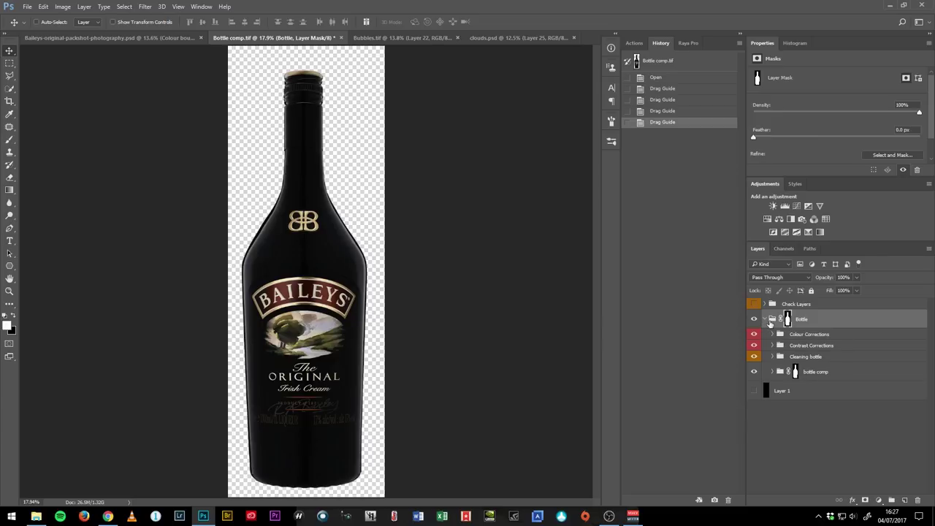
left_click(769, 322)
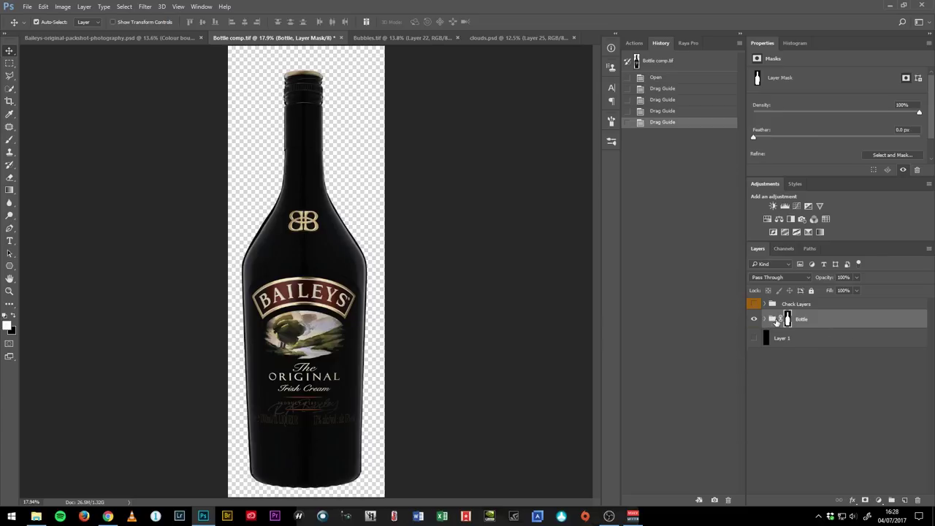
key("ctrl+shift+alt+n")
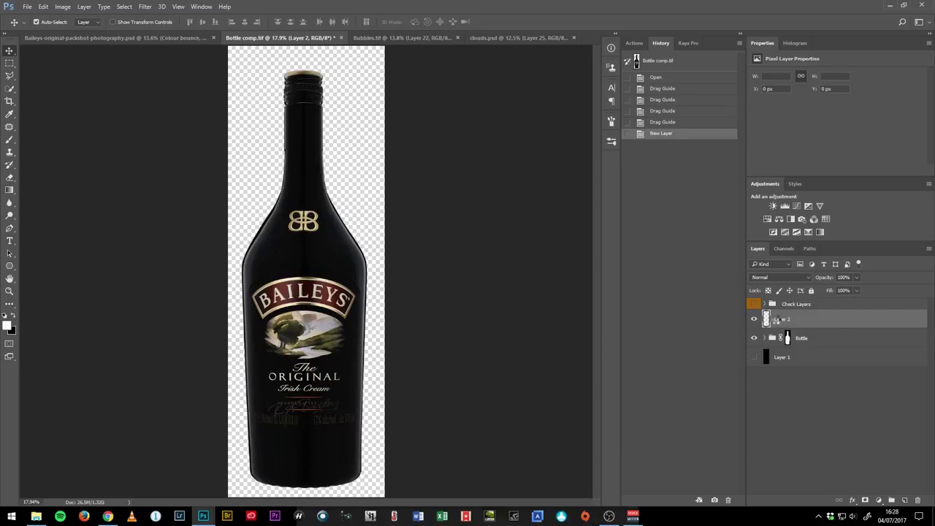
key("ctrl+shift+alt+e")
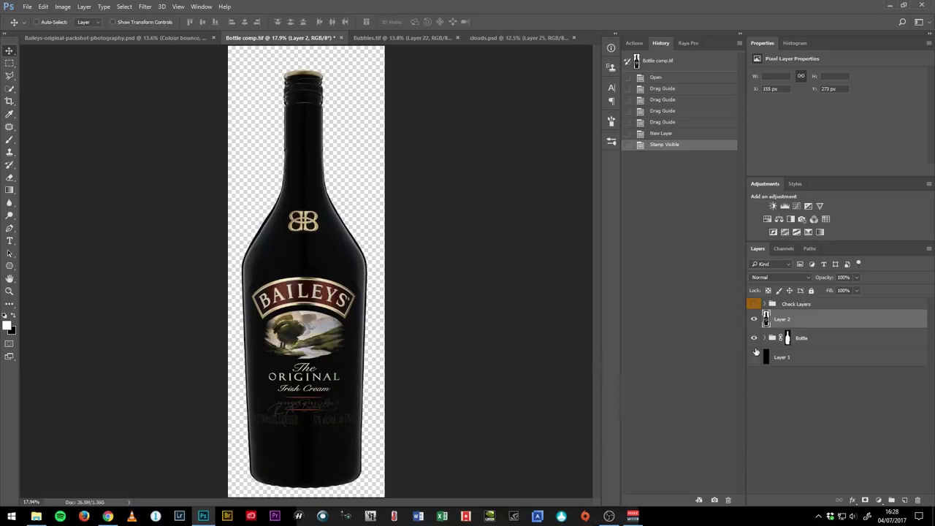
Delete the stamped Layer 2, make the Bottle group visible again, and return to Baileys.
left_click(754, 338)
left_click(765, 338)
left_click(765, 339)
key("Delete")
left_click(755, 319)
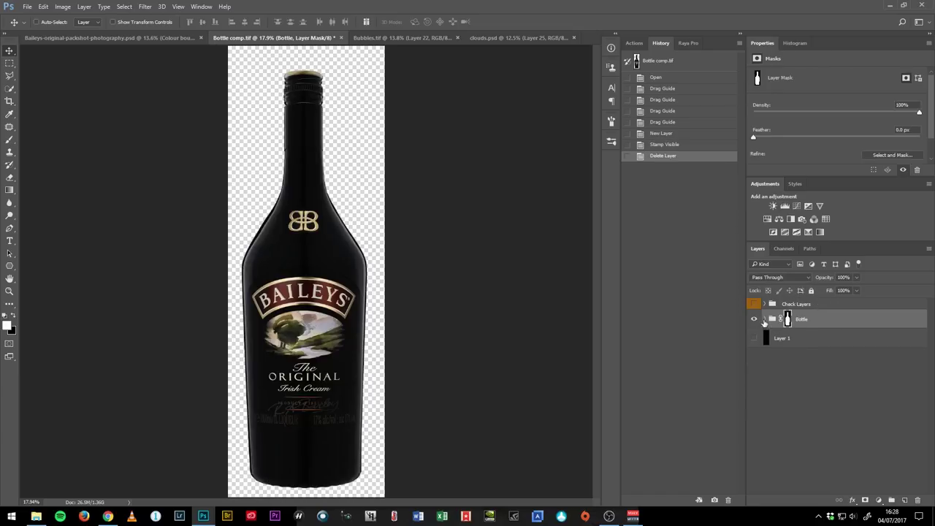
left_click(765, 319)
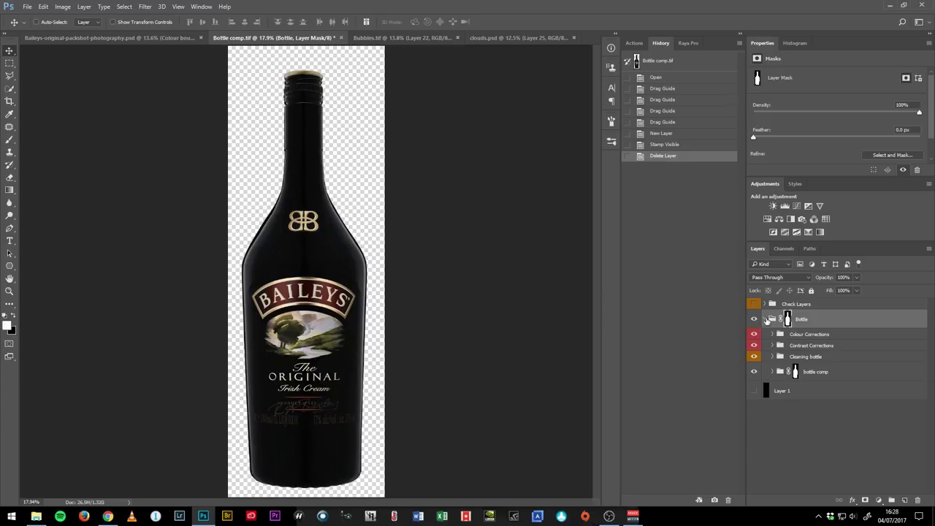
left_click(765, 320)
left_click(177, 38)
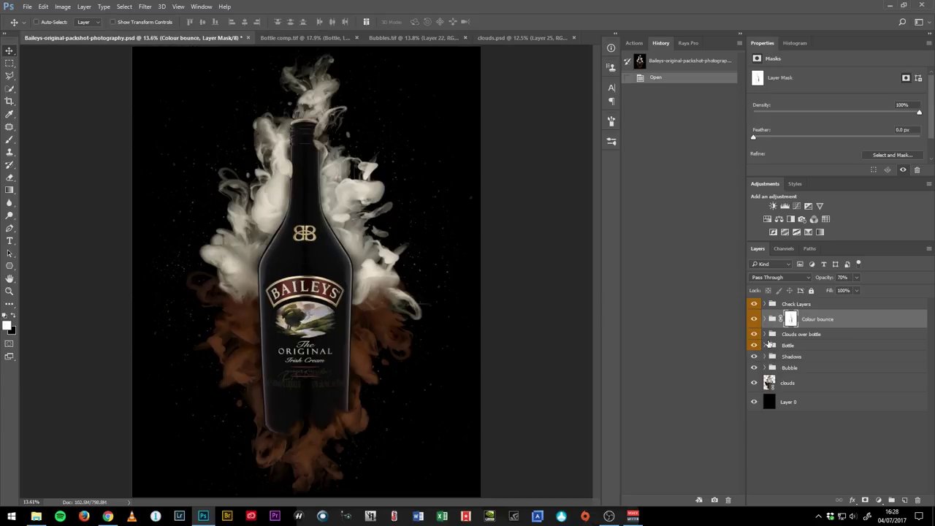
Liquify the Bottle comp smart object, pushing its lower-left edge outward with a 2200 Forward Warp brush.
left_click(765, 346)
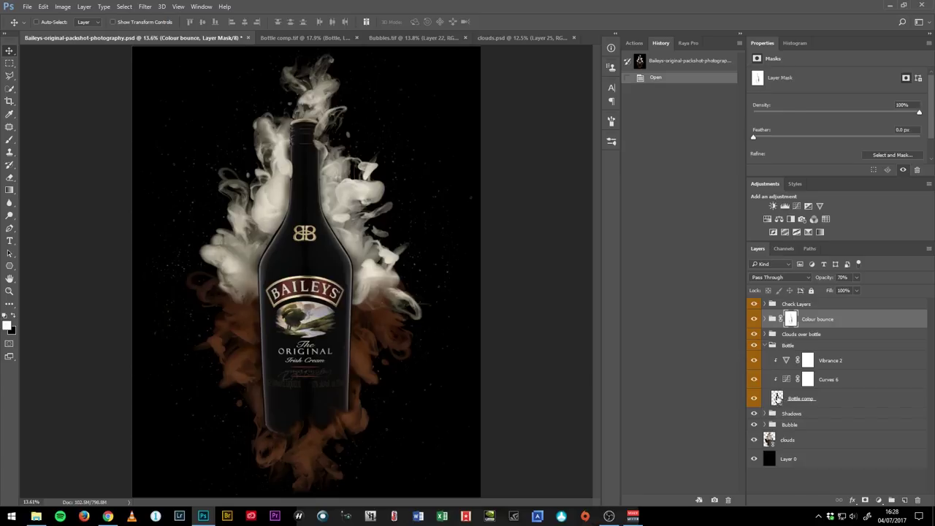
left_click(776, 398)
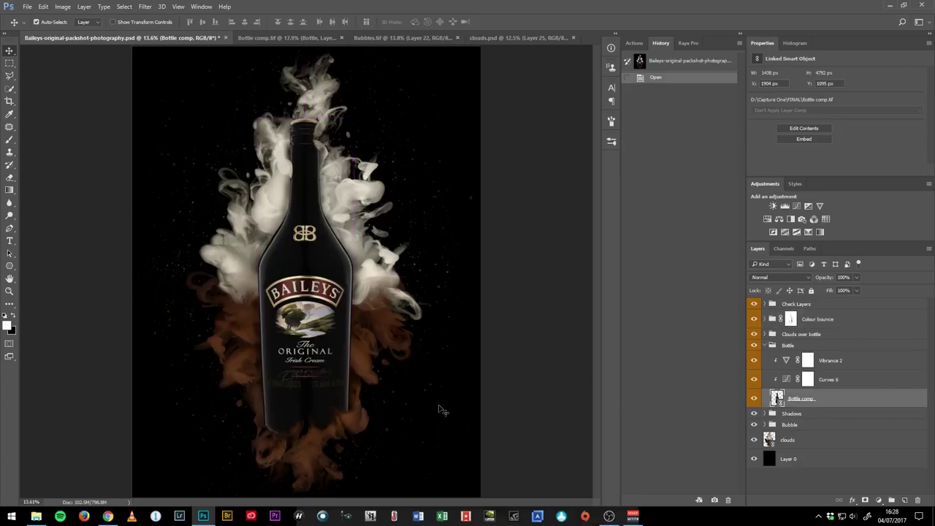
key("ctrl+shift+x")
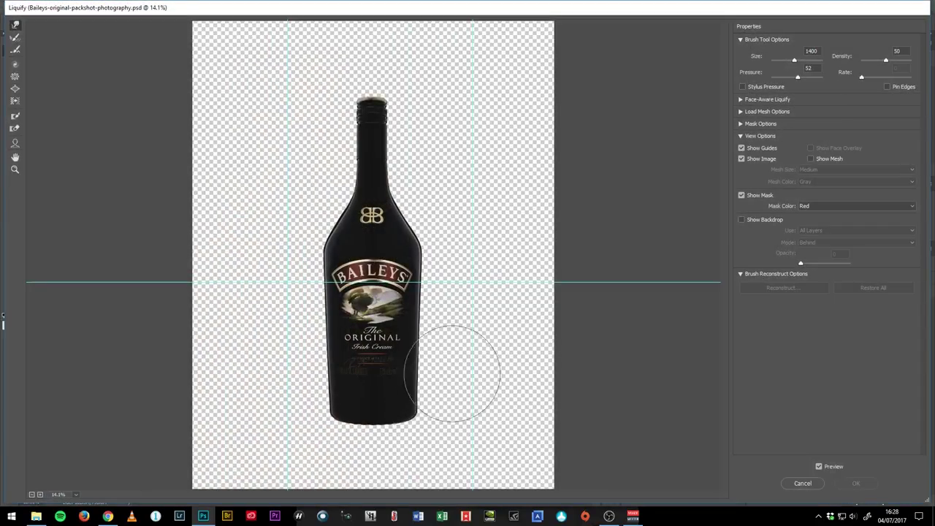
mouse_move(414, 178)
left_mouse_down()
mouse_move(417, 168)
mouse_move(410, 191)
left_mouse_up()
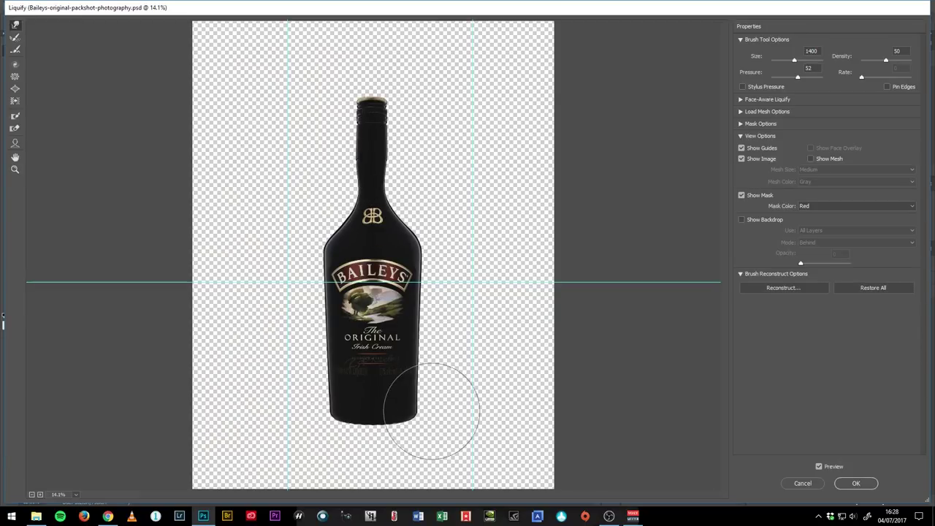
key("bracketright")
key("bracketright")
key("bracketright")
key("bracketright")
key("bracketright")
key("bracketright")
key("bracketright")
key("bracketright")
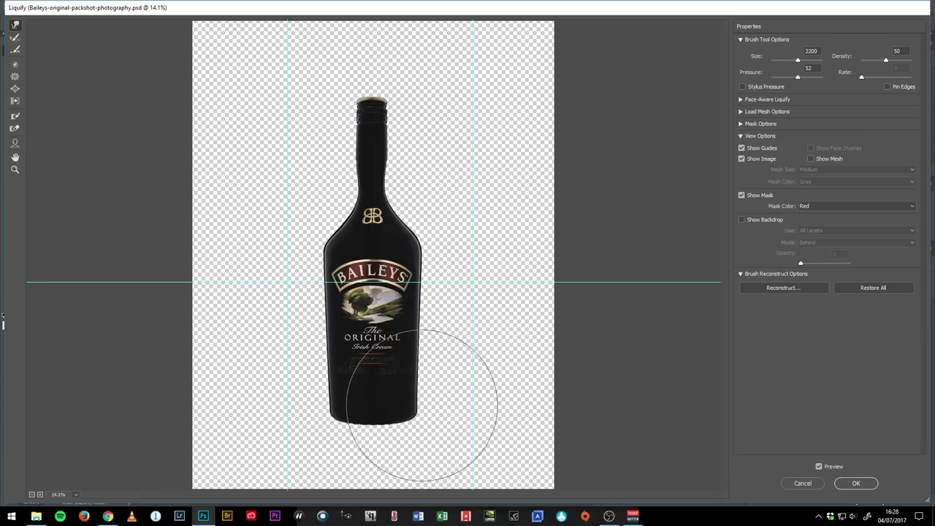
mouse_move(388, 399)
left_mouse_down()
mouse_move(314, 407)
mouse_move(449, 423)
mouse_move(298, 418)
mouse_move(442, 417)
mouse_move(424, 417)
mouse_move(444, 484)
left_mouse_up()
key("Return")
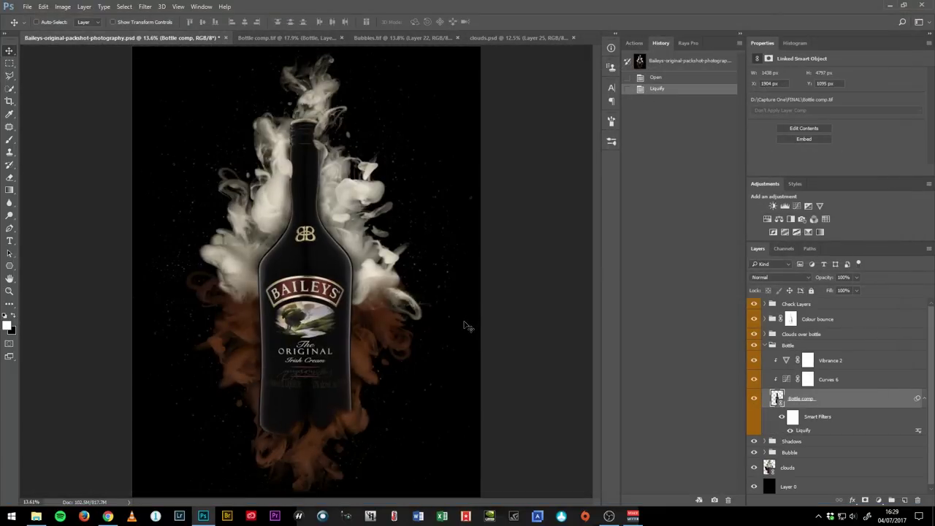
Compare the bottle with and without Liquify and Clouds over bottle, then switch to Bottle comp.tif.
key("ctrl+z")
key("ctrl+z")
key("ctrl+z")
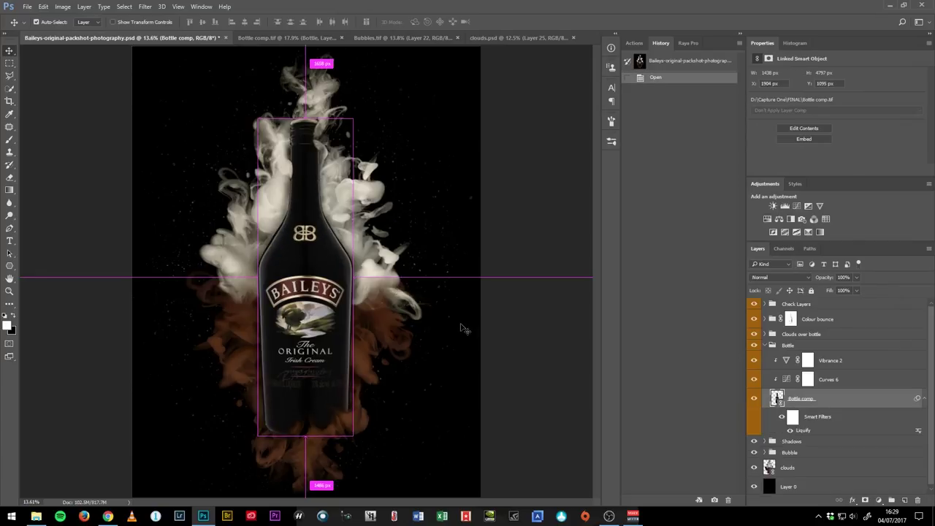
key("ctrl+z")
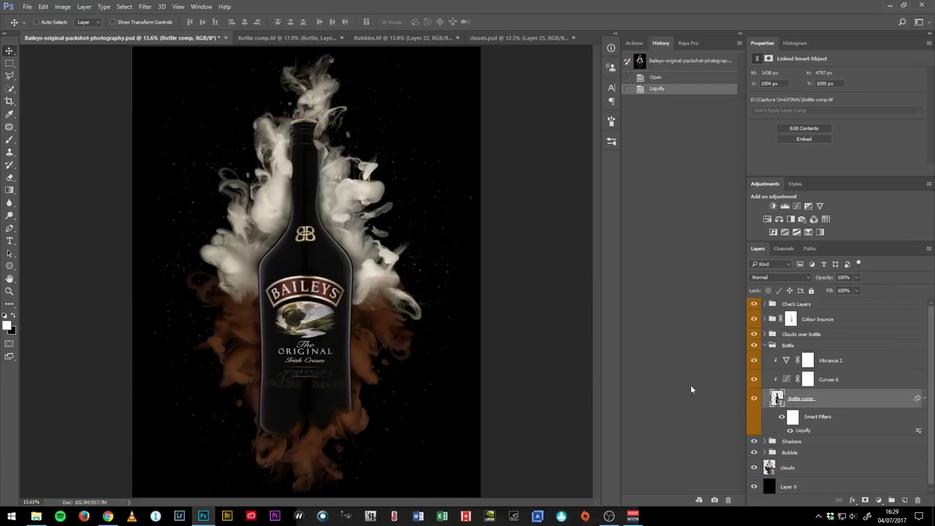
left_click(754, 334)
left_click(754, 335)
left_click(292, 37)
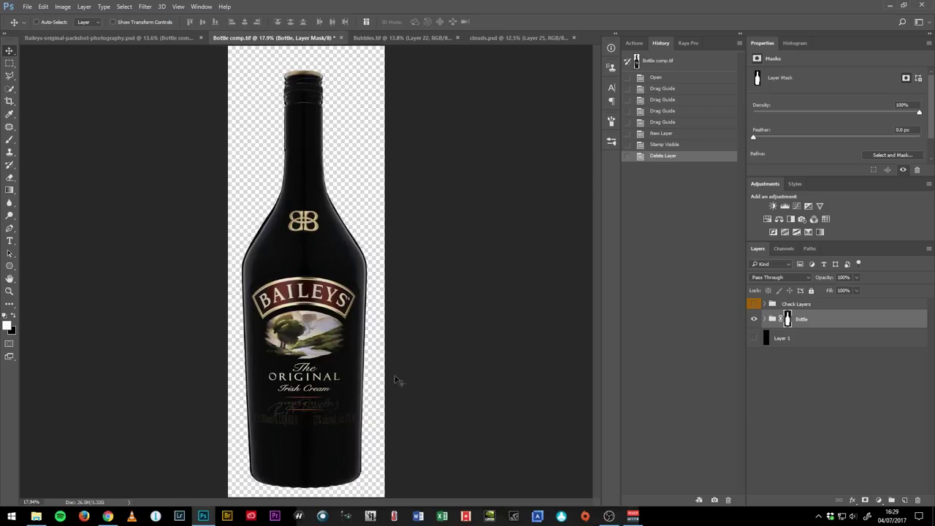
Inside Bottle comp.tif's Bottle group, create an empty Layer 2 above the Colour Corrections group.
left_click(140, 37)
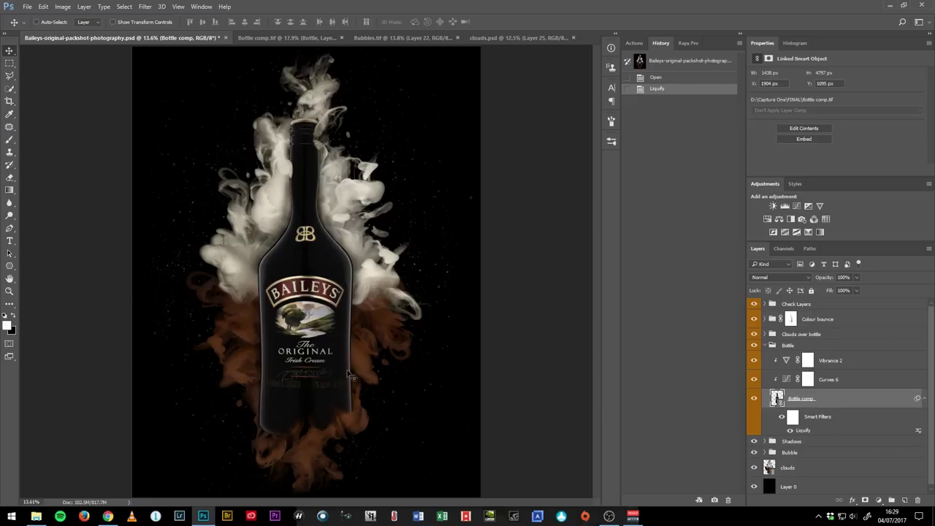
left_click(309, 37)
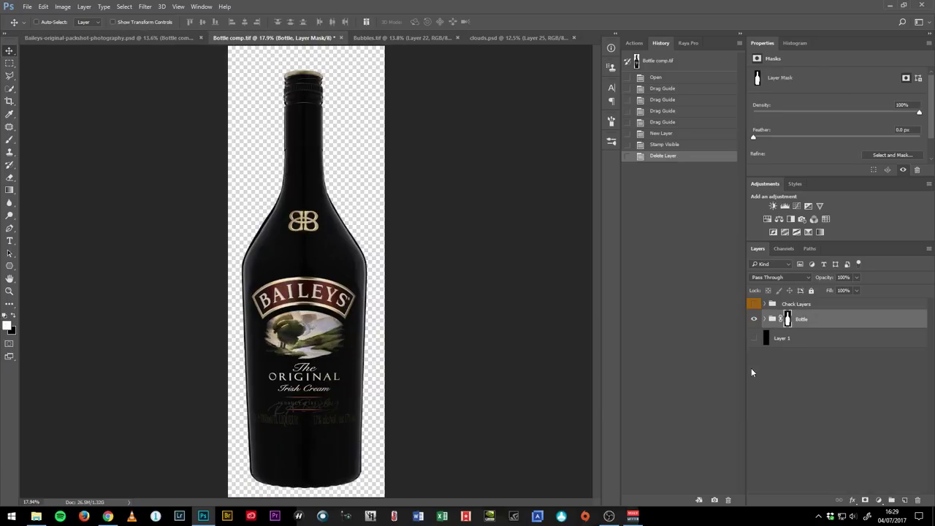
left_click(764, 319)
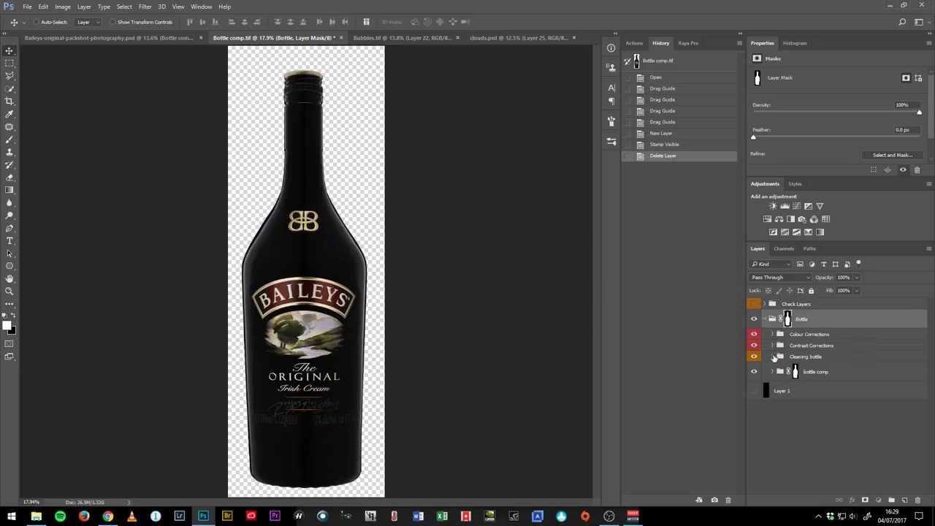
left_click(773, 357)
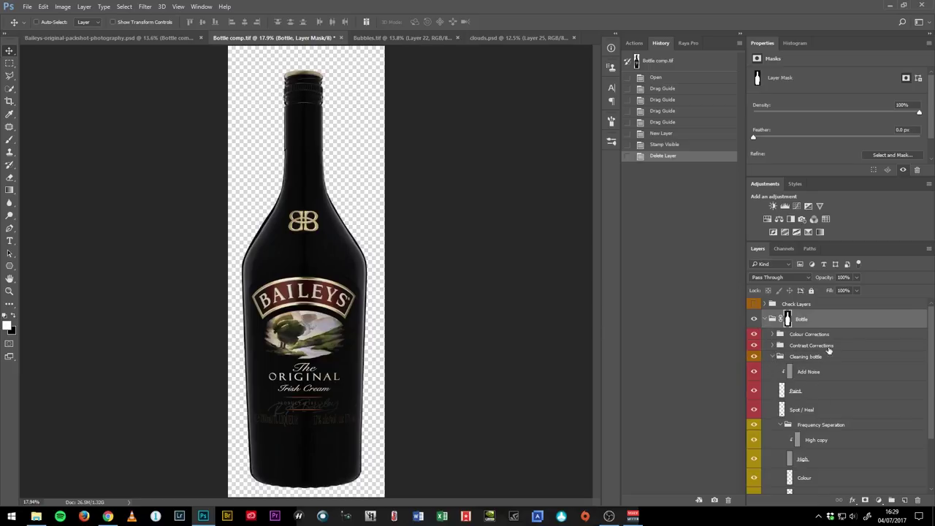
left_click(773, 357)
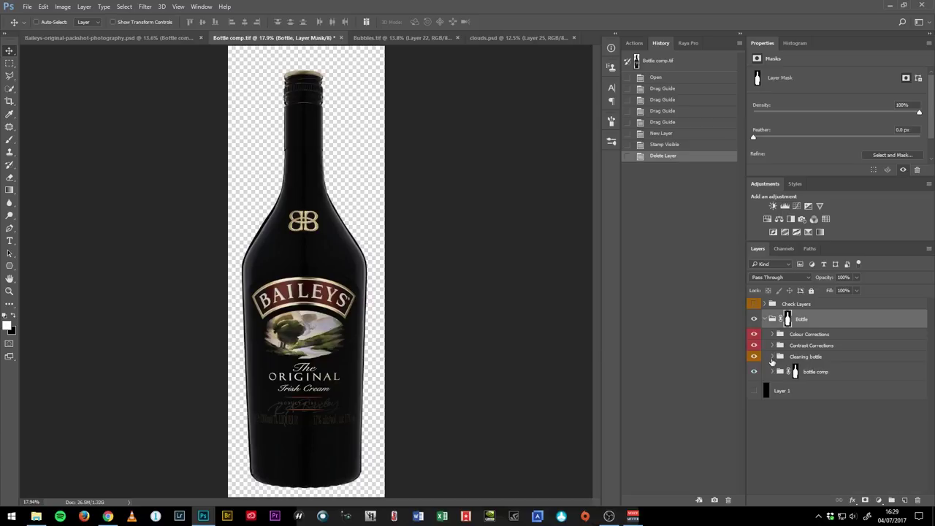
left_click(170, 41)
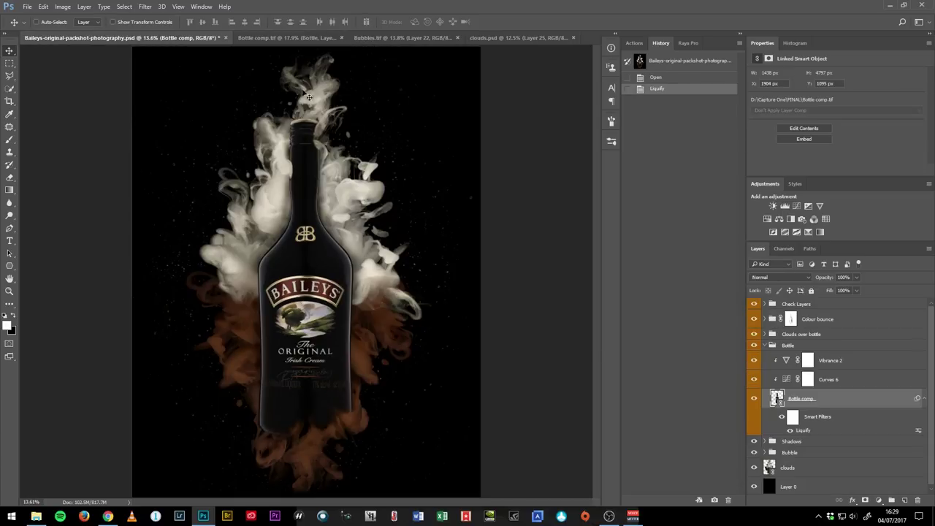
left_click(303, 36)
left_click(833, 335)
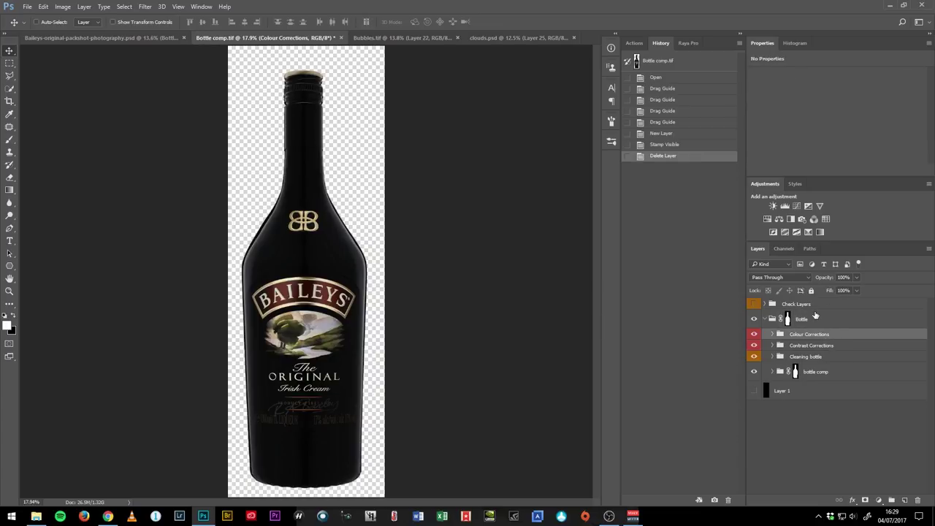
key("ctrl+shift+alt+n")
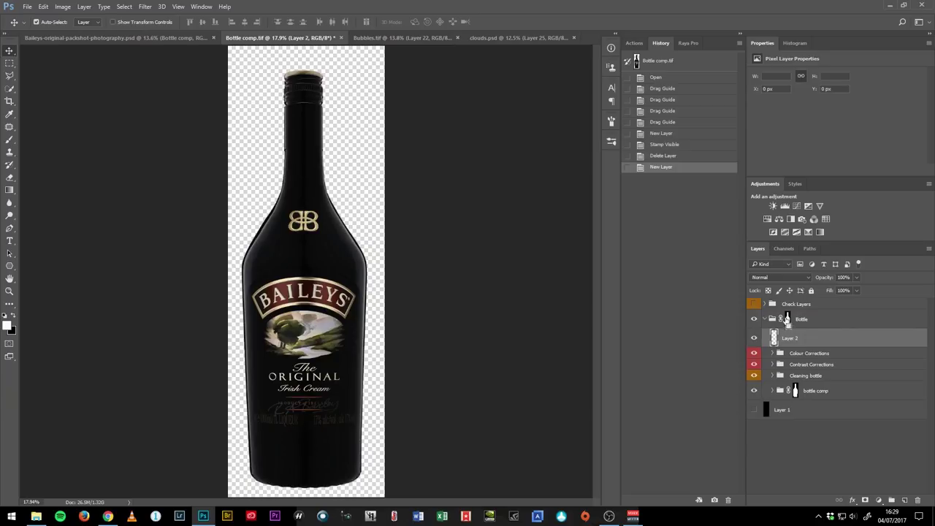
Load the Bottle group's mask as a selection of the bottle outline.
left_click(788, 319, "ctrl")
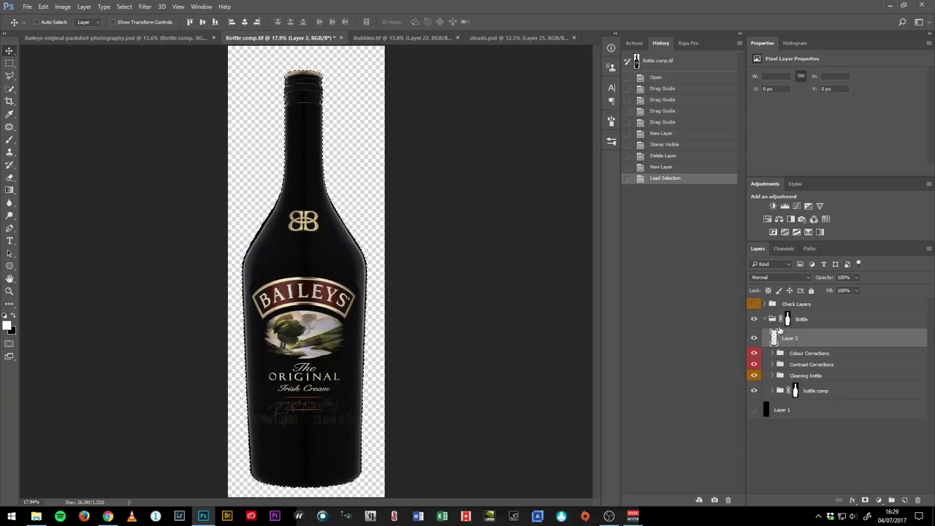
left_click(788, 321, "ctrl")
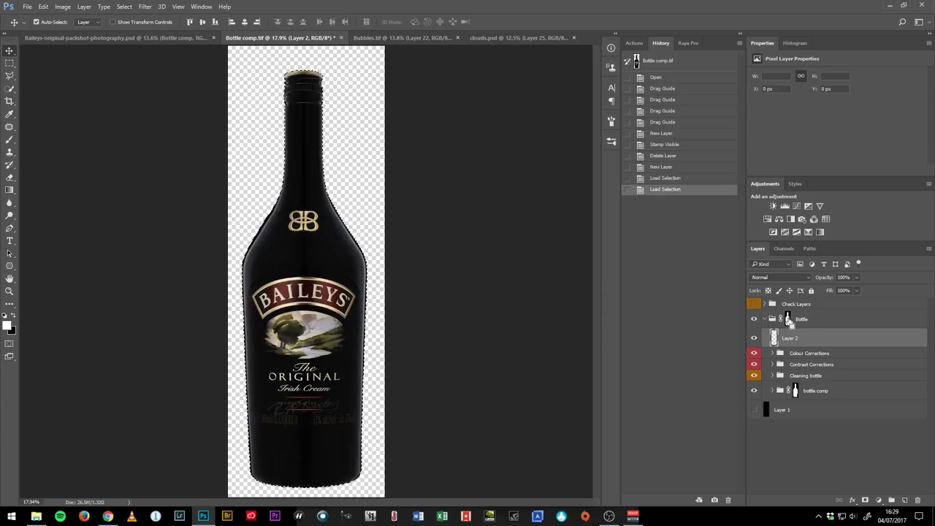
left_click(789, 324, "alt")
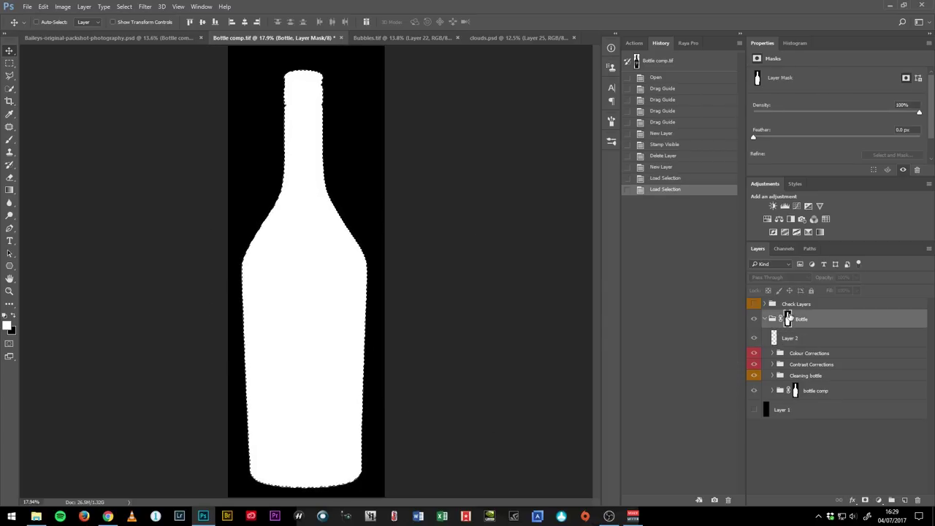
left_click(788, 321, "alt")
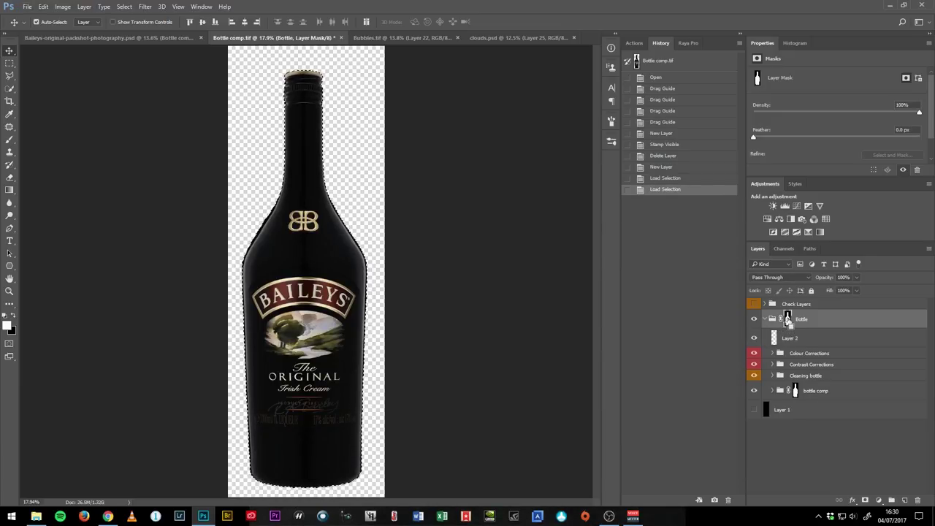
left_click(787, 323, "ctrl")
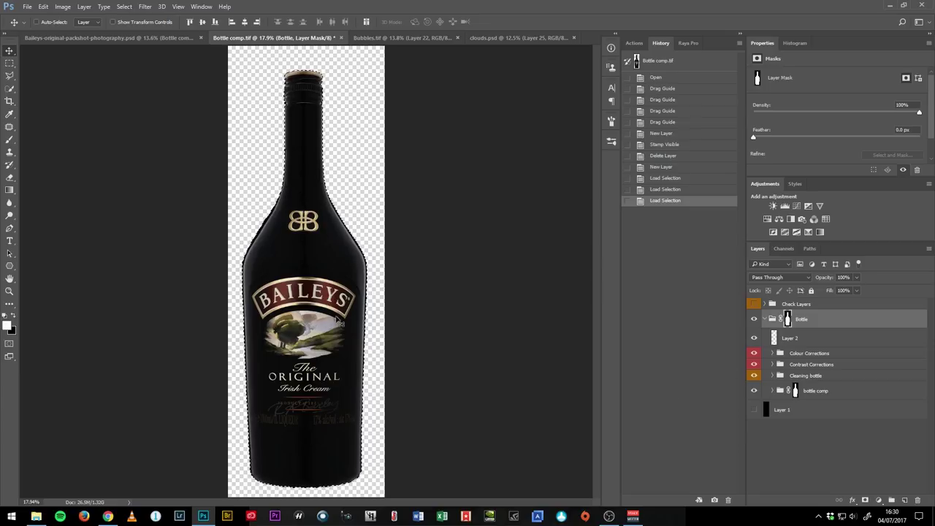
Draw a white-to-transparent gradient down the bottle's left side on Layer 2, then deselect.
key("g")
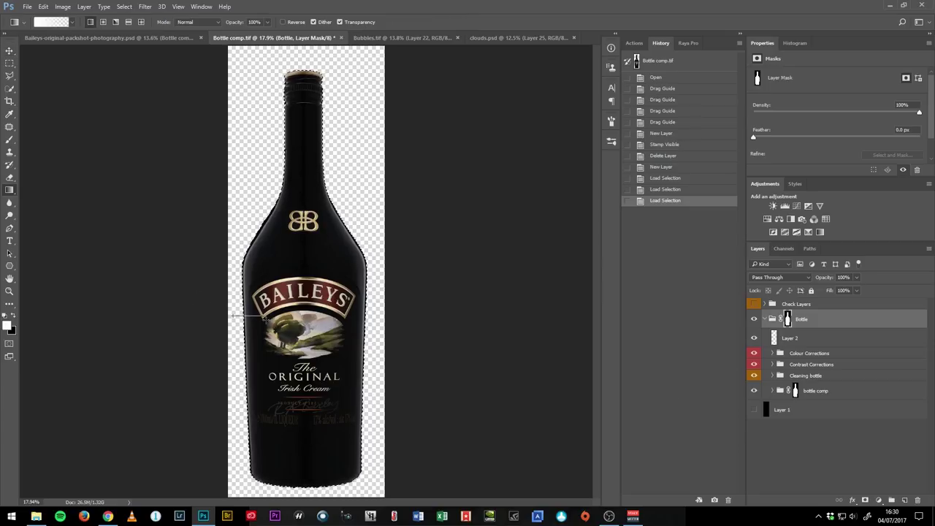
left_click_drag(235, 315, 281, 317)
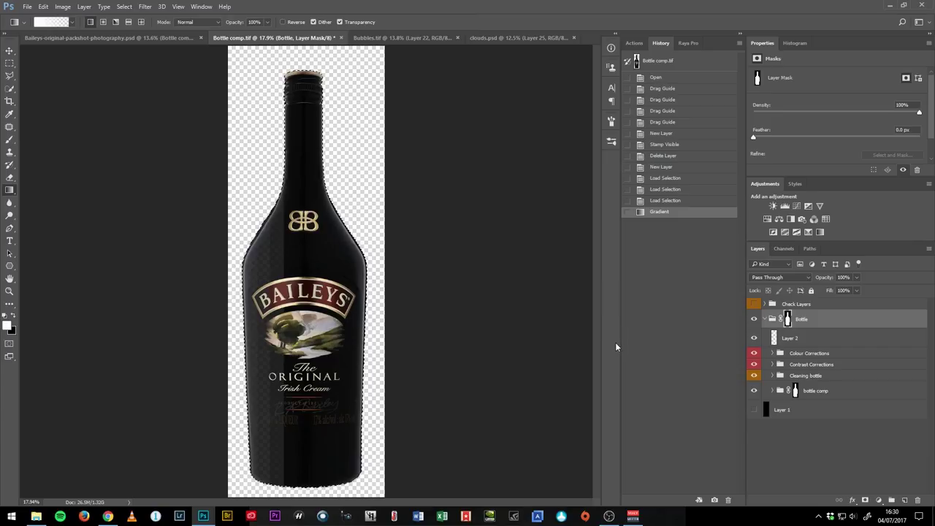
key("ctrl+z")
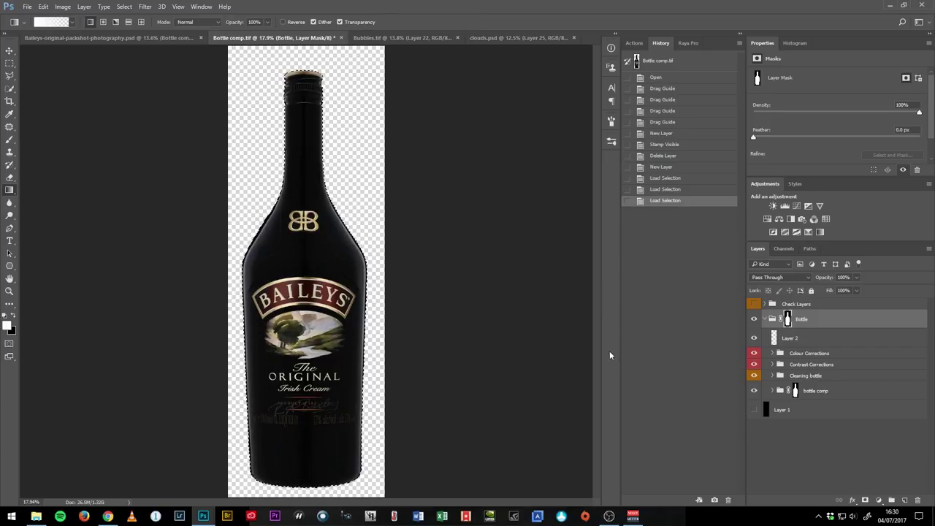
left_click(777, 339)
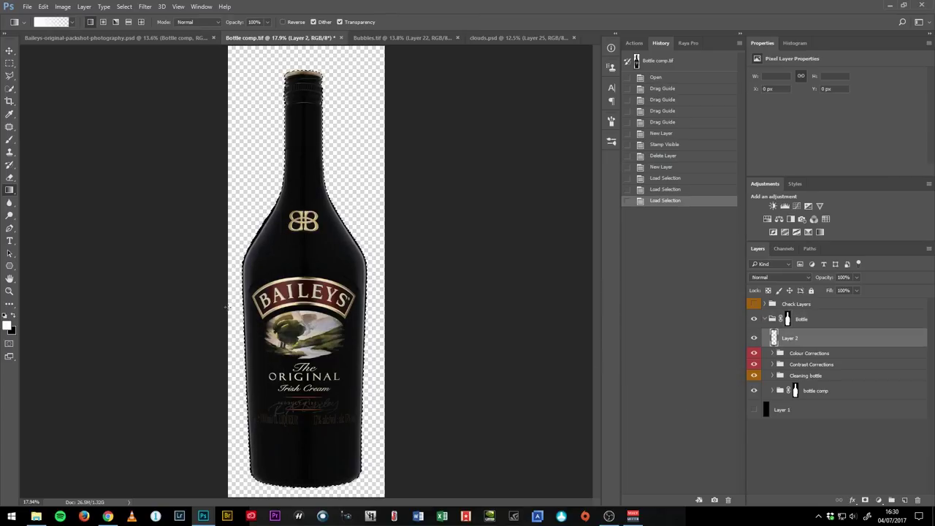
left_click_drag(234, 296, 288, 296)
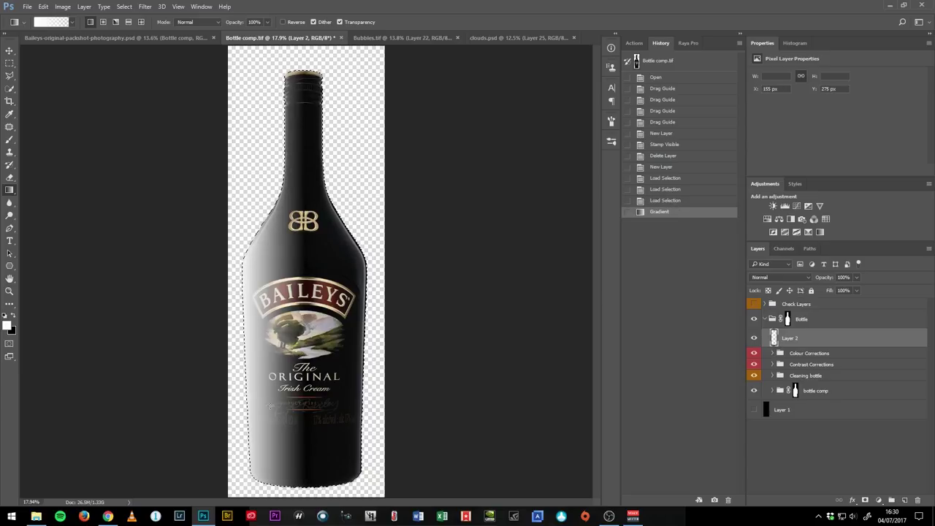
key("ctrl+d")
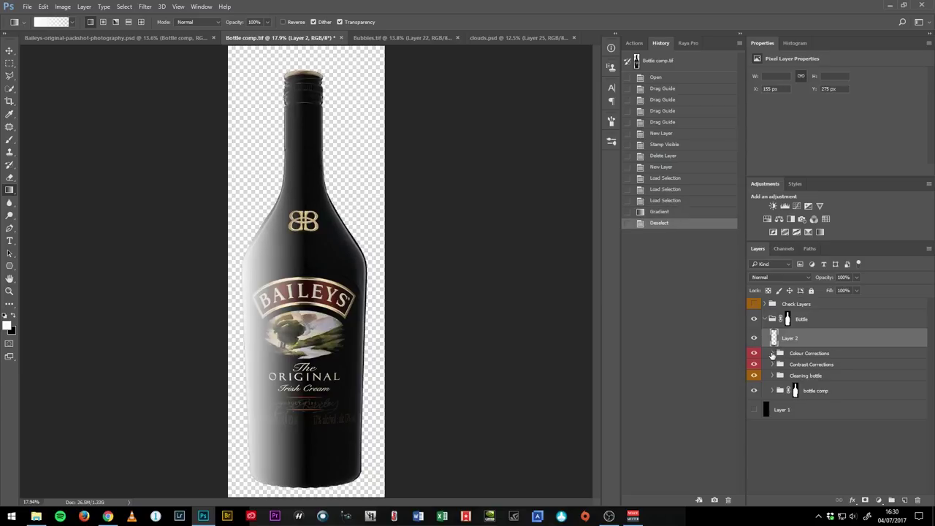
Transform the highlight on Layer 2, then apply a 20-pixel Gaussian Blur to soften it.
key("ctrl+t")
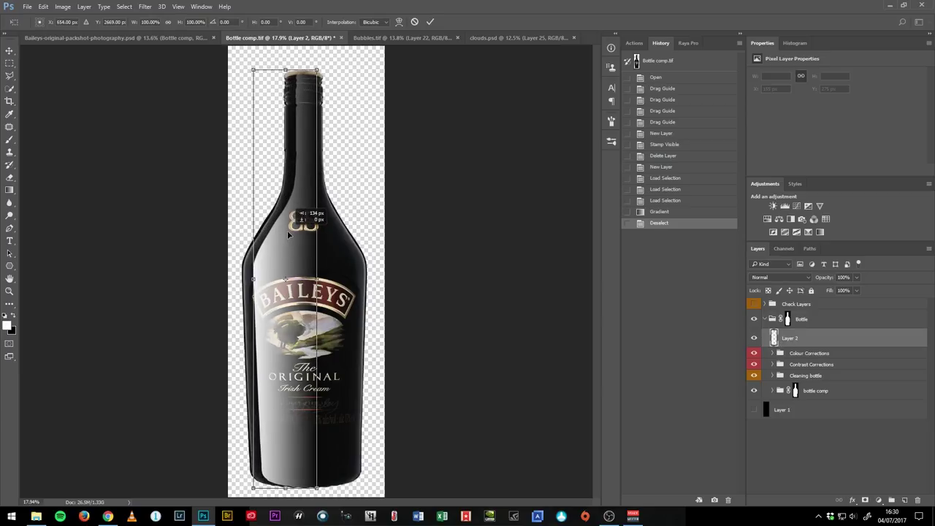
key("Return")
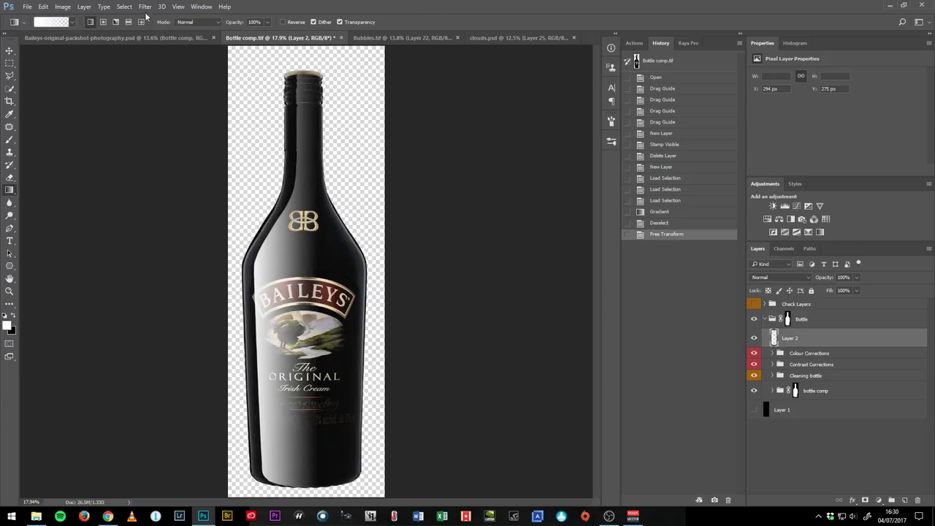
left_click(145, 8)
mouse_move(189, 114)
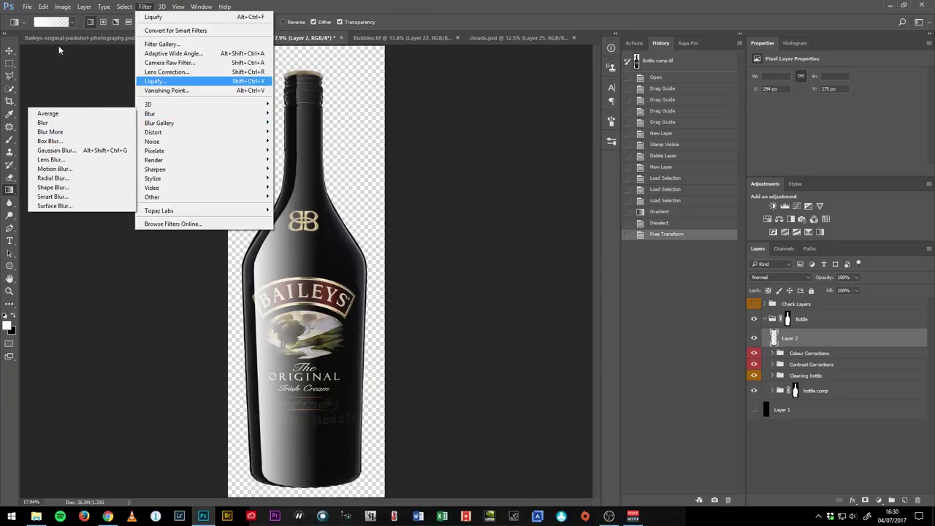
left_click(43, 6)
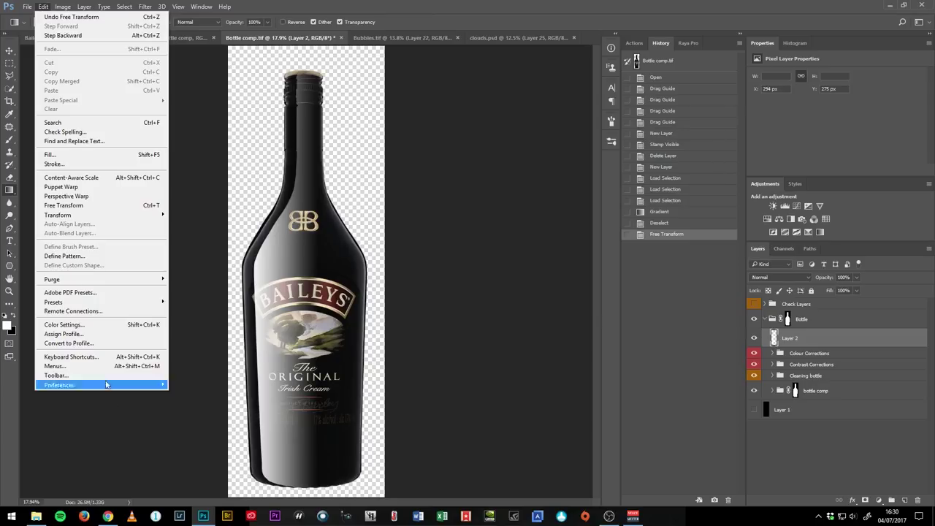
left_click(102, 357)
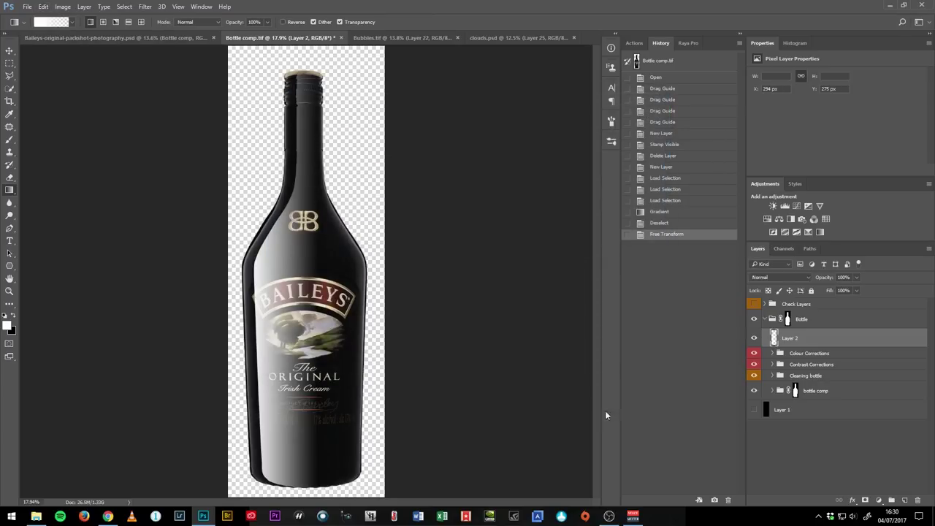
key("ctrl+alt+f")
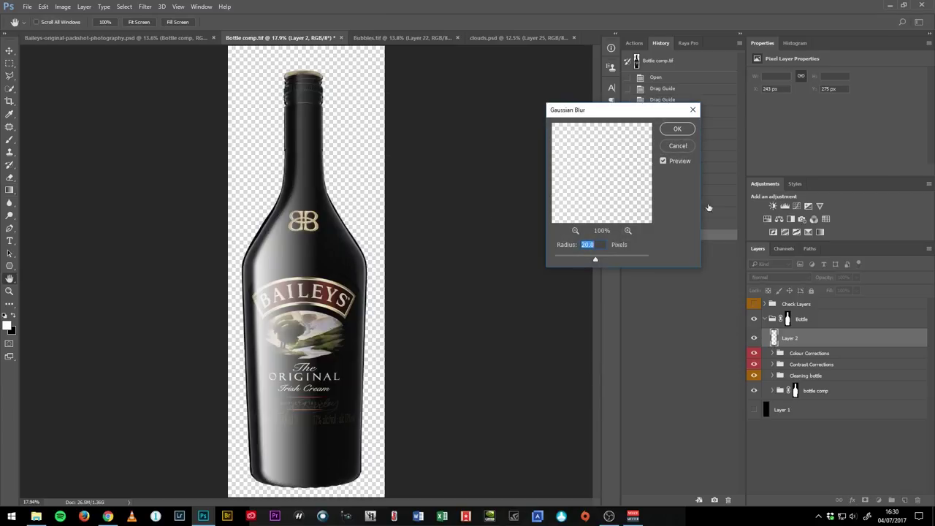
left_click(678, 130)
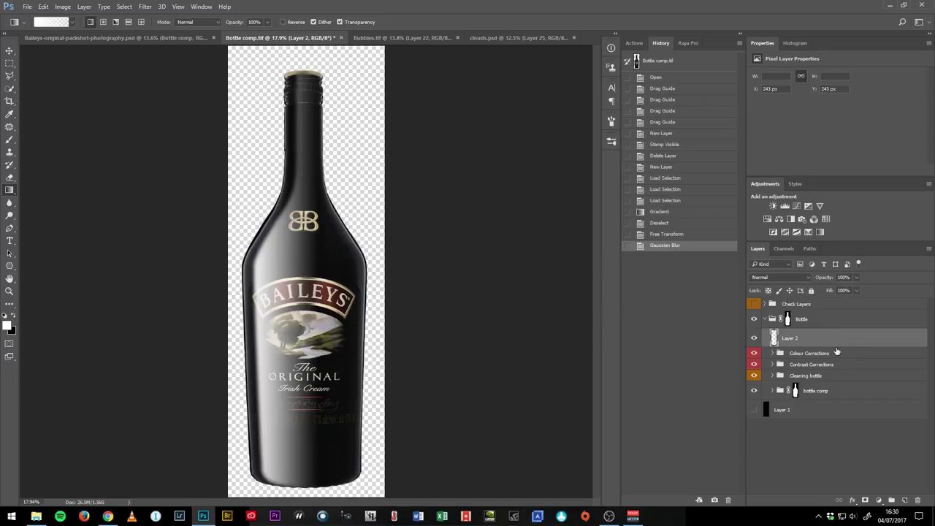
Set Layer 2 to 50% opacity and add an inverted black layer mask.
key("v")
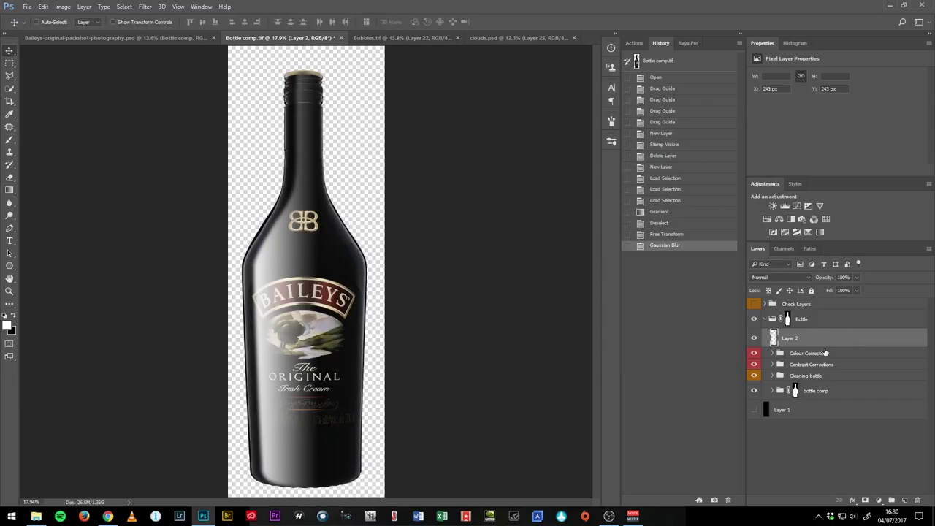
key("5")
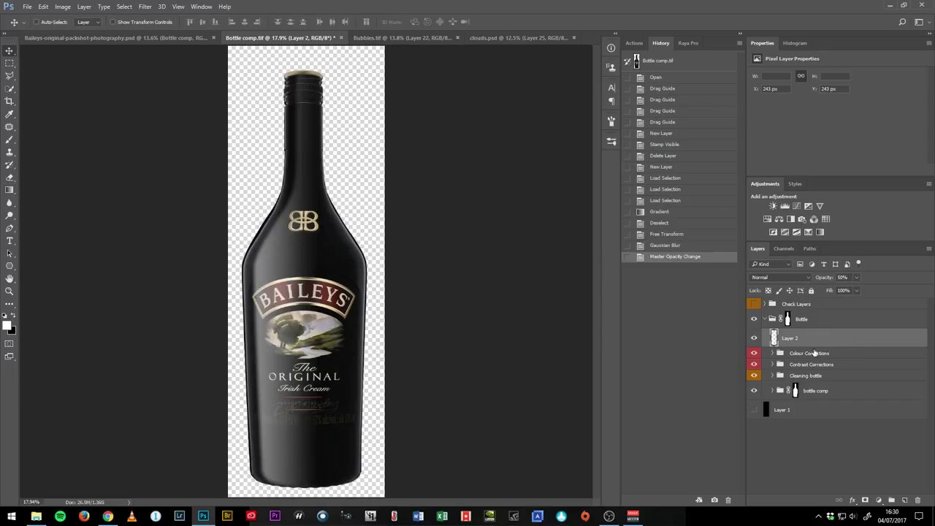
left_click(865, 499)
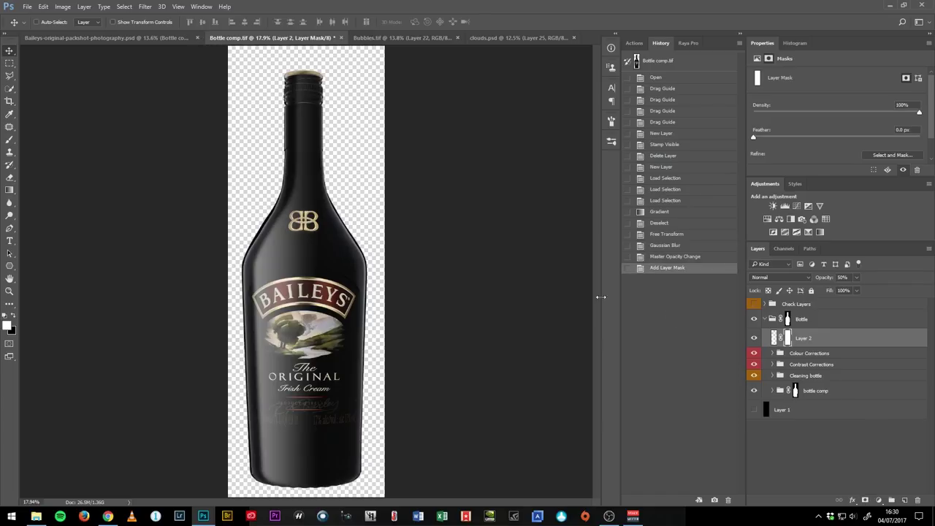
key("g")
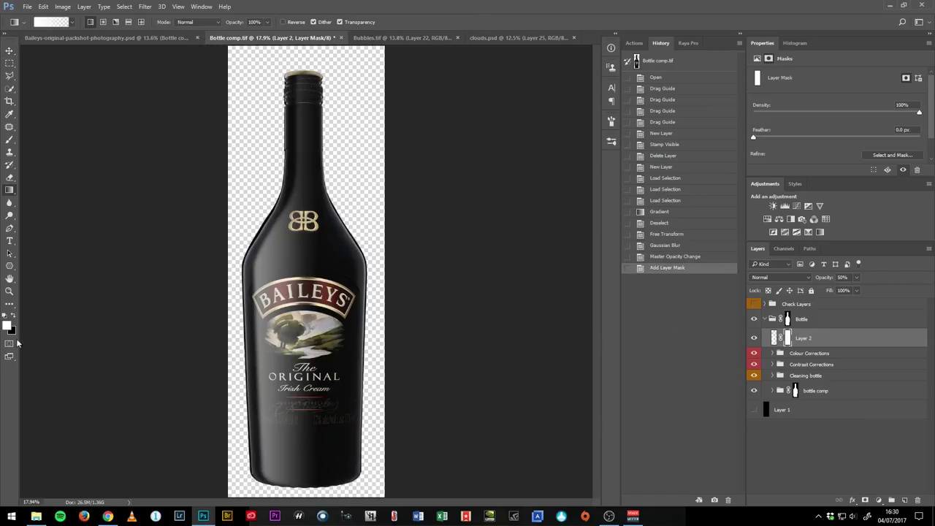
key("x")
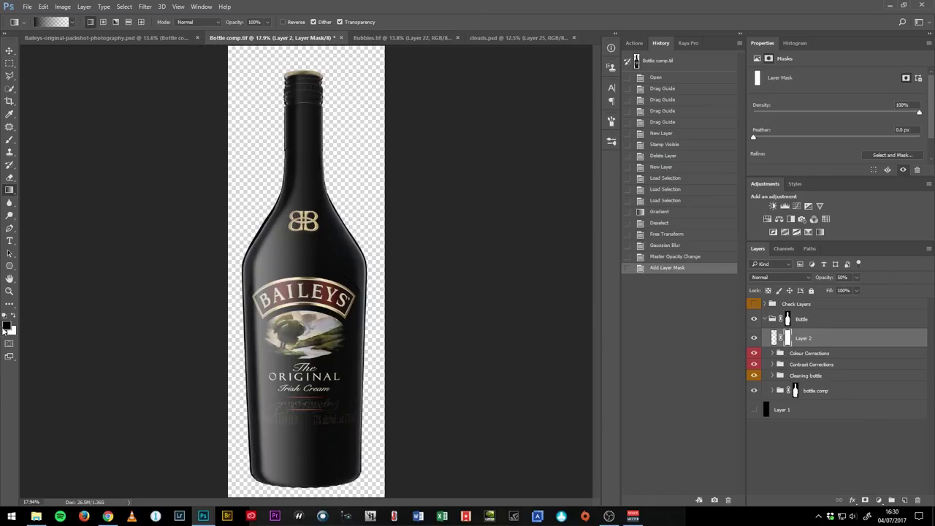
key("x")
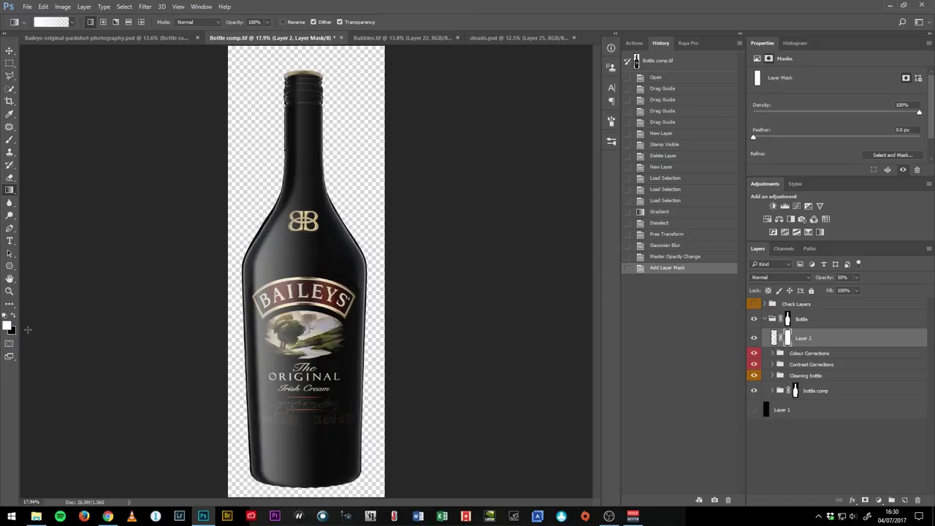
key("ctrl+i")
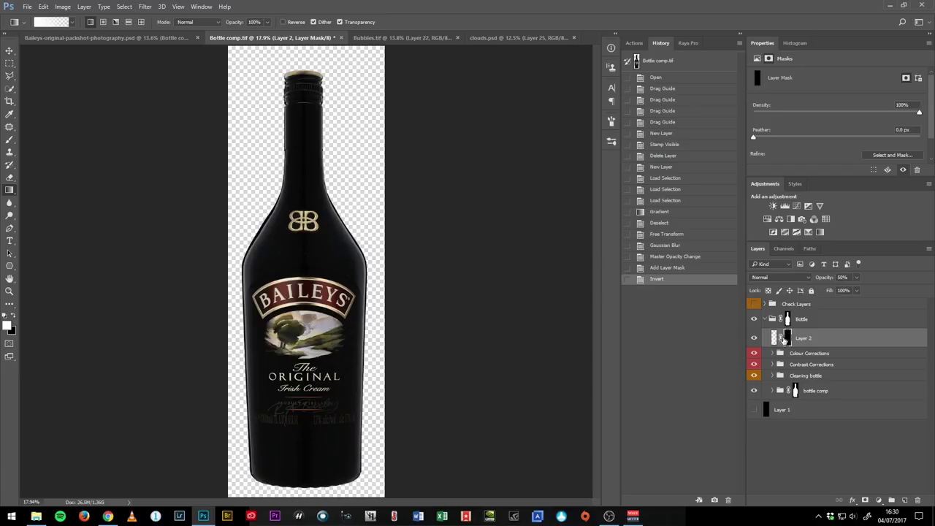
key("ctrl+i")
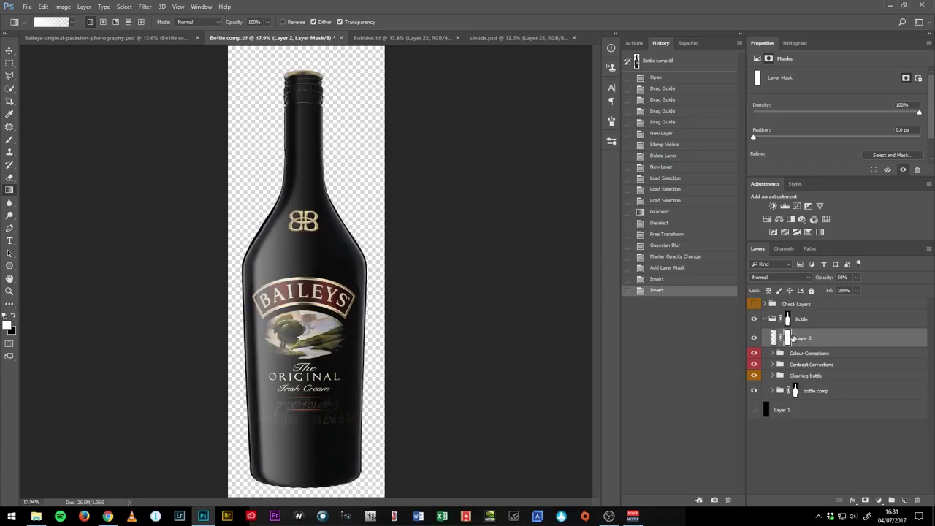
key("ctrl+i")
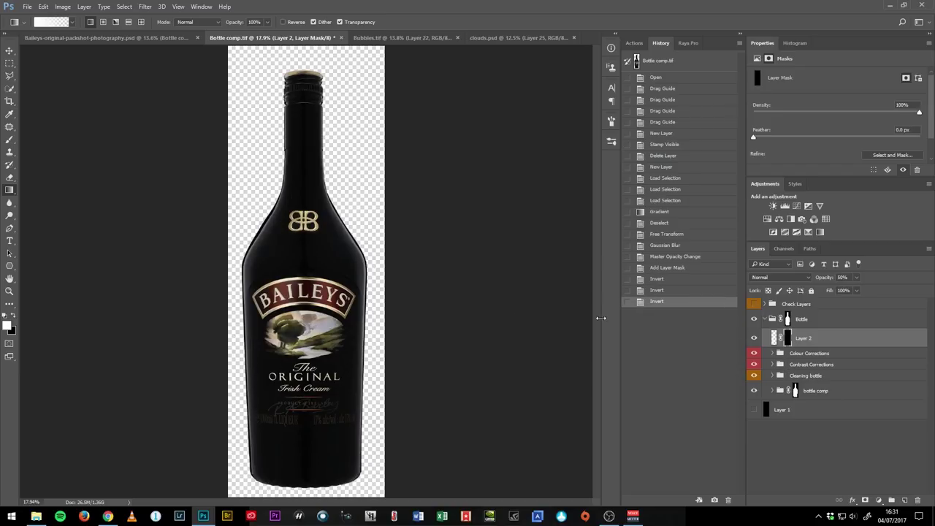
Fill the mask with a gradient across the lower bottle and raise opacity to 60%.
left_click_drag(230, 337, 286, 338)
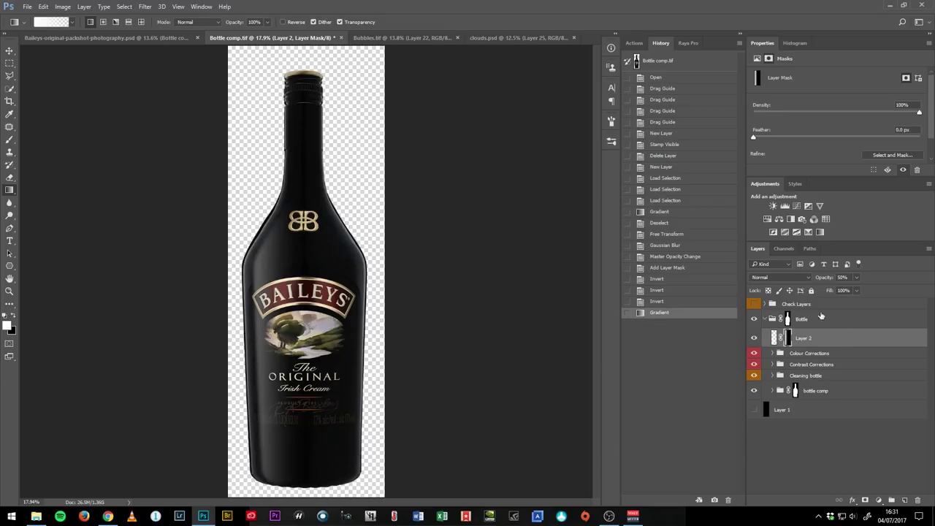
key("v")
key("6")
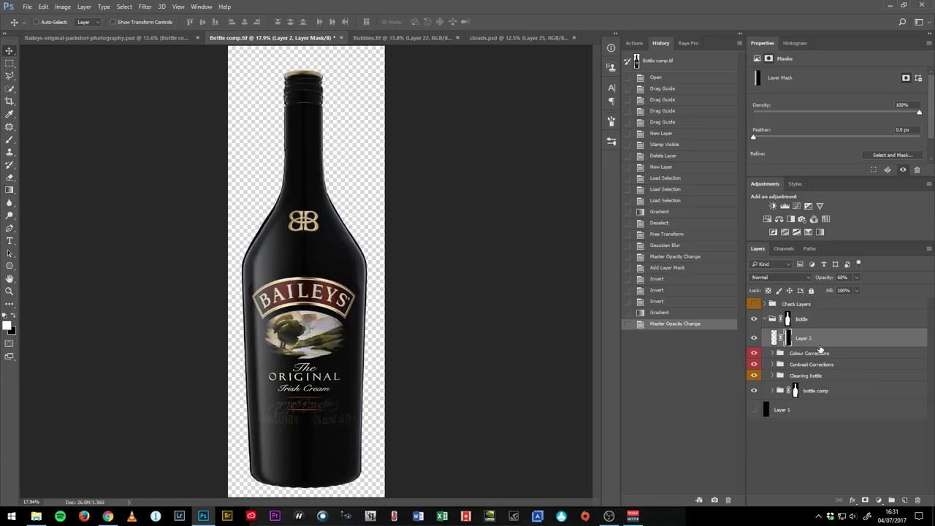
left_click(774, 337)
Set Layer 2's blending mode to Lighten.
left_click(764, 278)
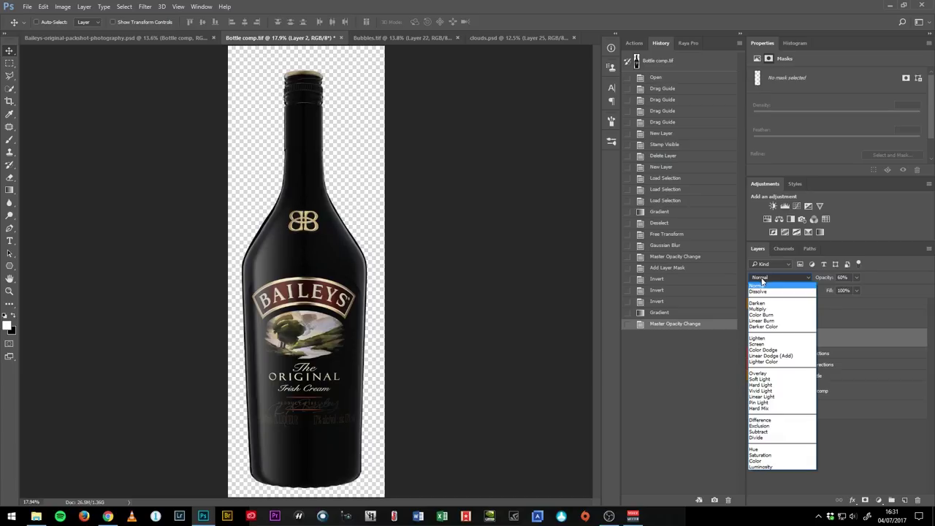
left_click(756, 339)
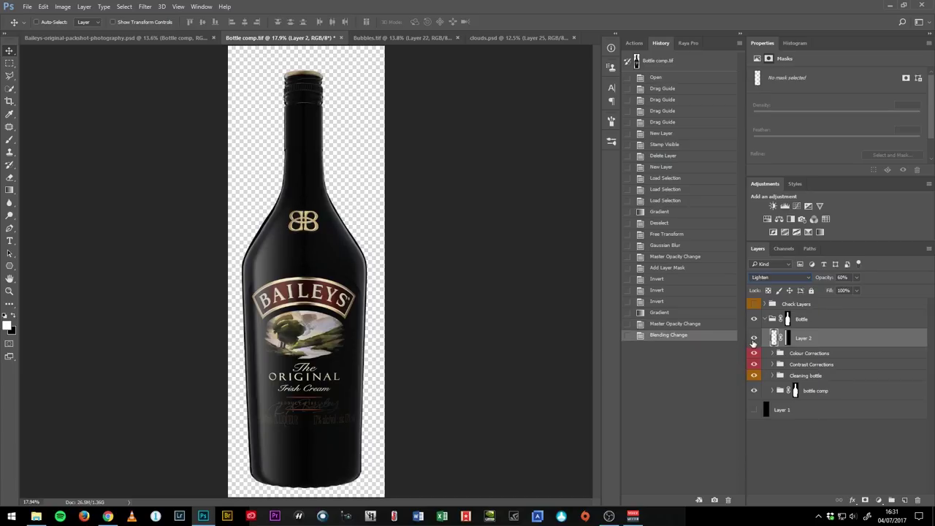
key("ctrl+z")
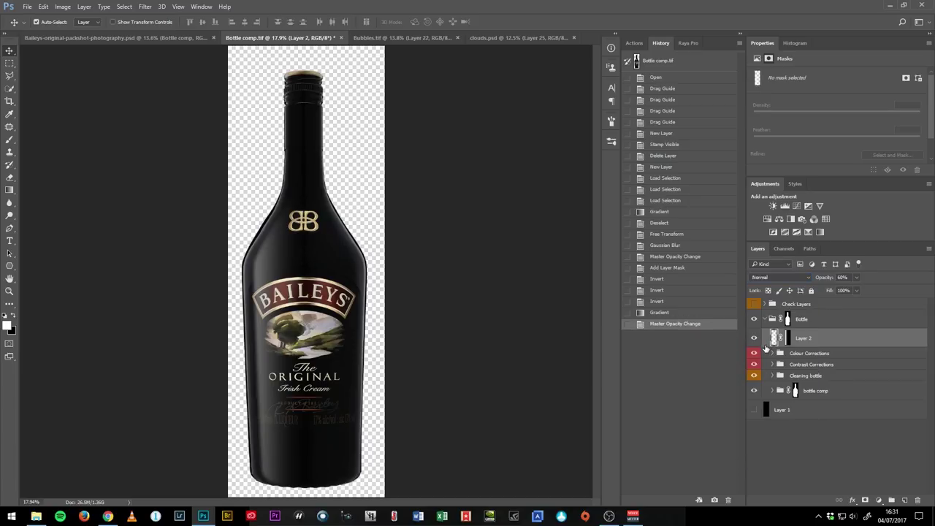
key("ctrl+z")
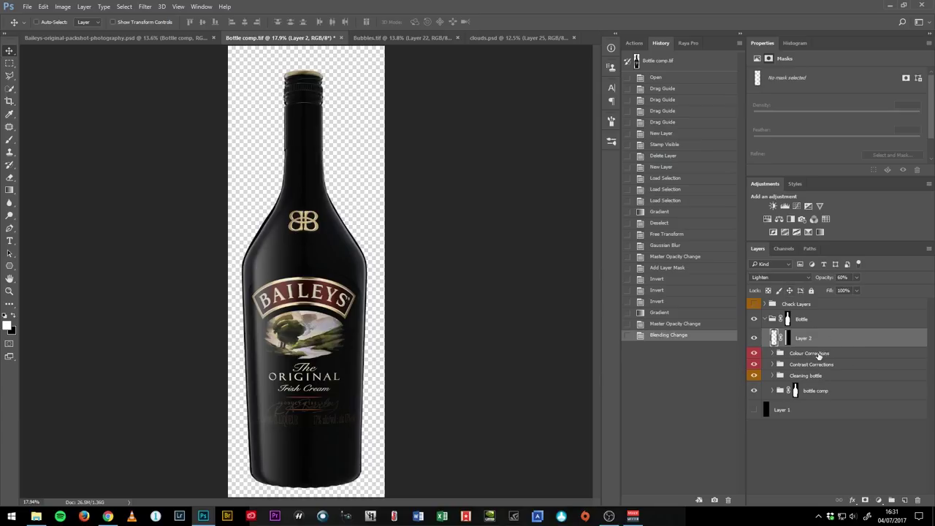
Duplicate the highlight, flip it horizontally onto the bottle's right side, and group both as Group 2.
key("ctrl+j")
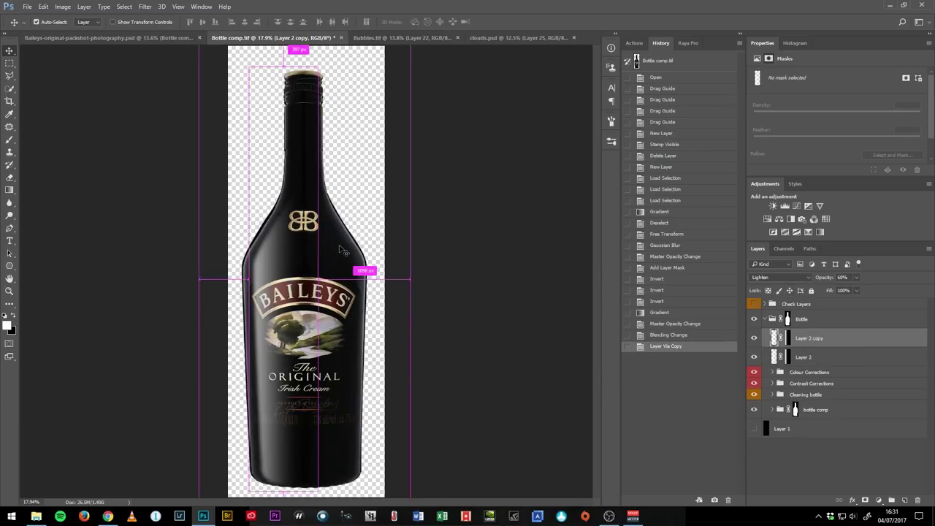
key("ctrl+t")
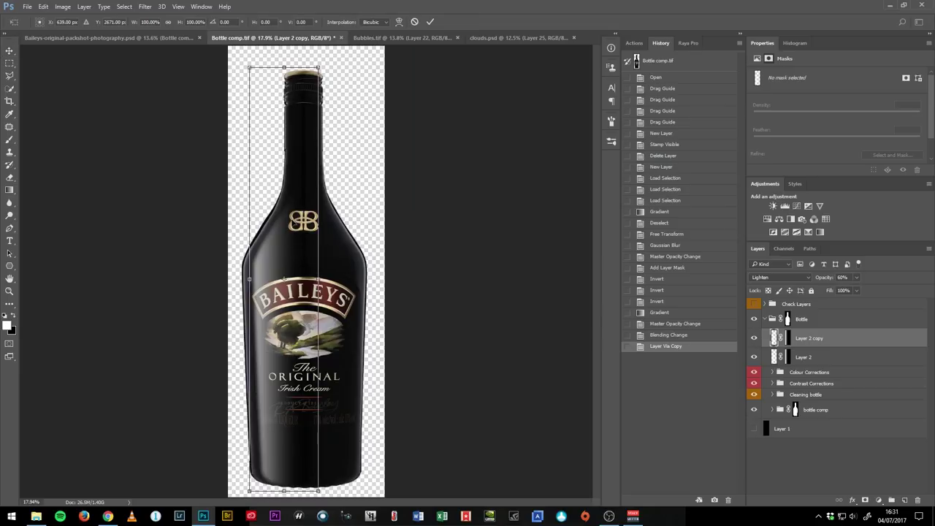
right_click(289, 221)
left_click(355, 369)
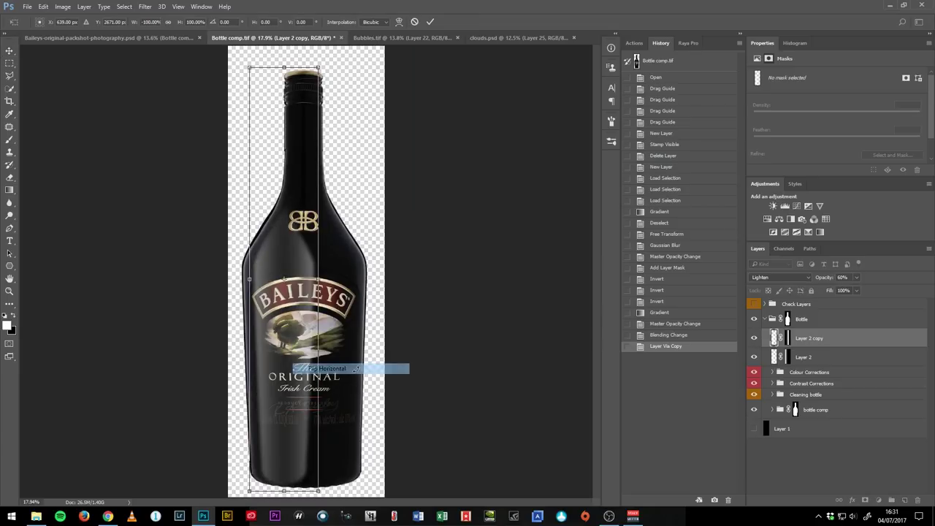
key("Return")
key("v")
left_click_drag(267, 282, 311, 290)
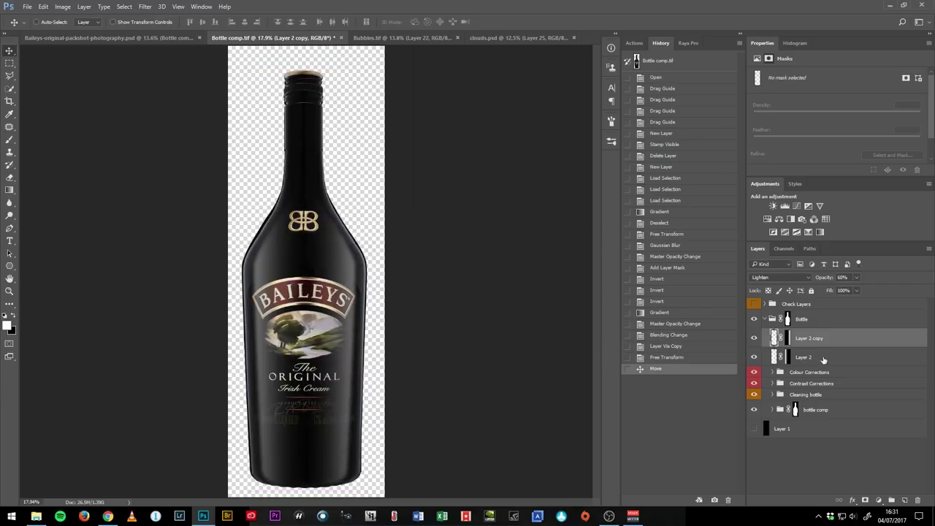
left_click(823, 360, "shift")
key("ctrl+g")
Compare with Group 2 hidden, save Bottle comp.tif, and return to Baileys-original-packshot-photography.psd.
left_click(755, 335)
left_click(754, 335)
left_click(755, 335)
left_click(754, 335)
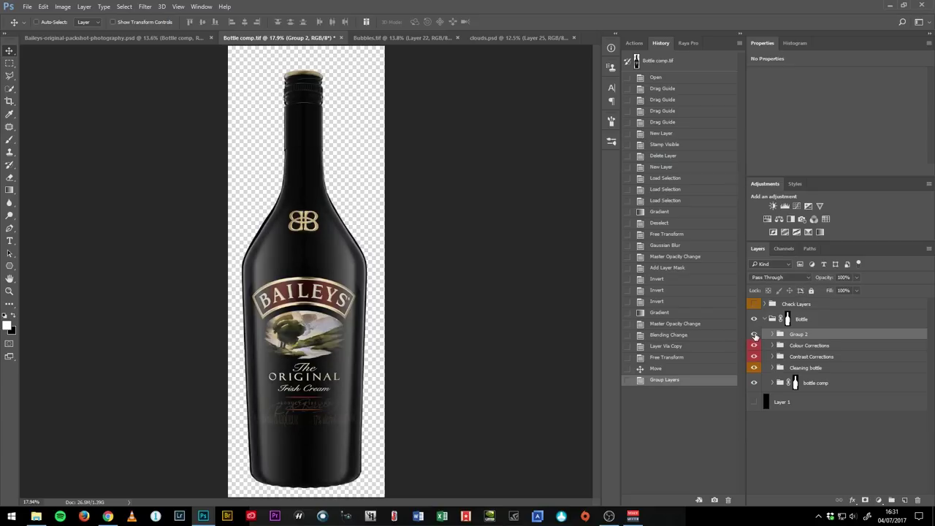
left_click(755, 336)
left_click(755, 335)
key("ctrl+s")
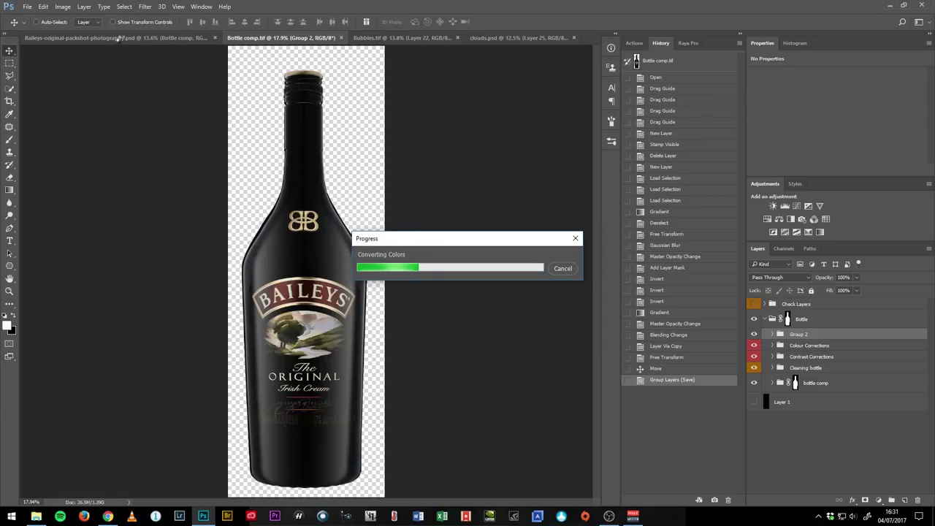
left_click(149, 40)
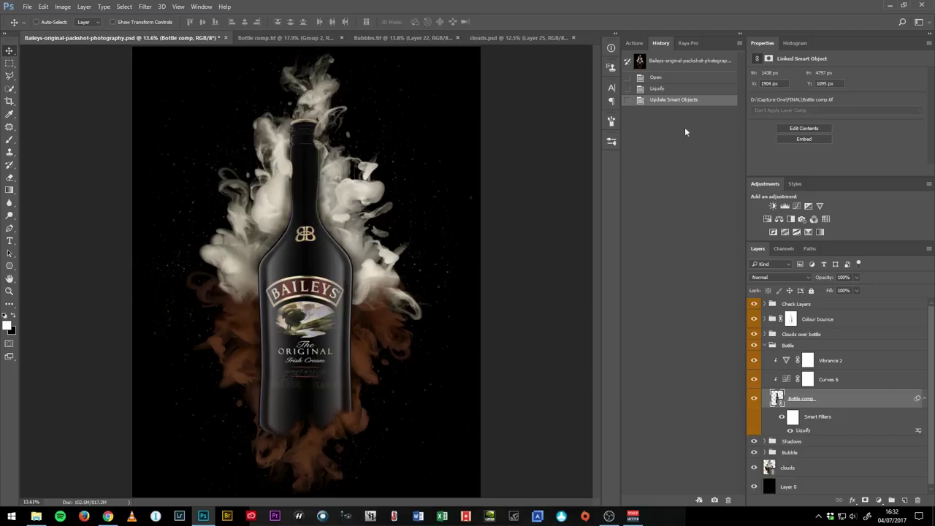
left_click(677, 91)
left_click(677, 100)
left_click(677, 88)
left_click(676, 100)
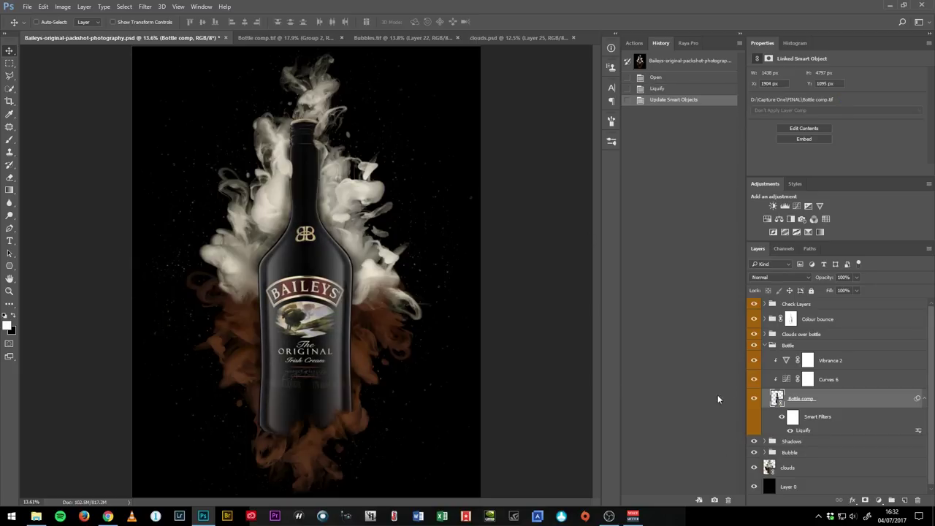